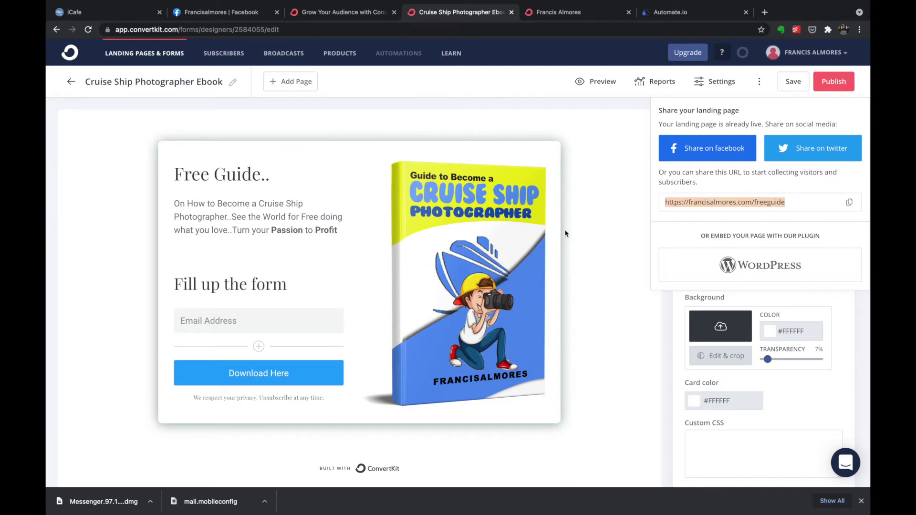
# Step: Copy the landing page's share URL and open the live free guide page in a new browser tab
pyautogui.click(848, 202)
pyautogui.click(764, 12)
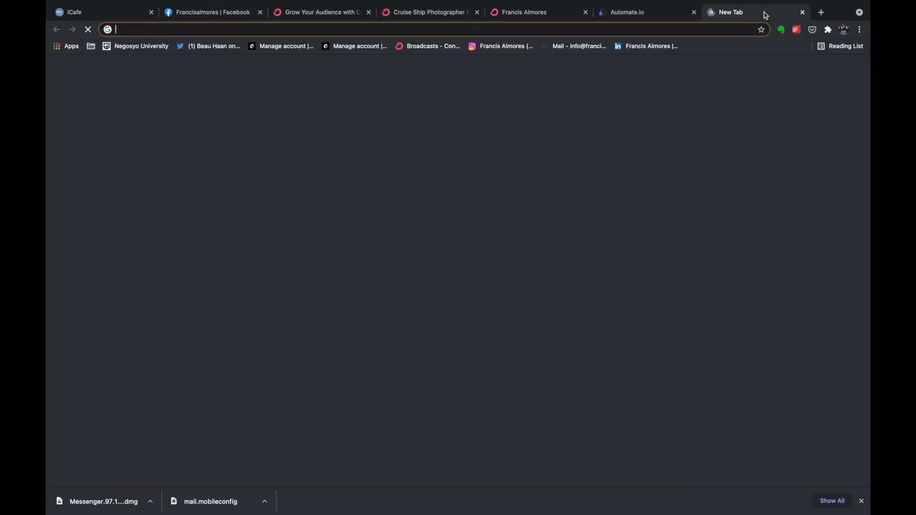
pyautogui.press('super+v')
pyautogui.press('Return')
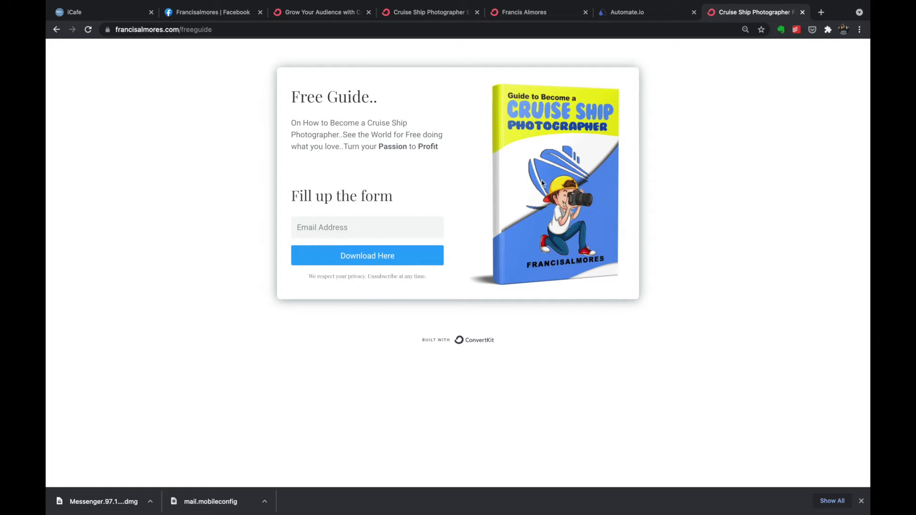
# Step: Switch to the Facebook page and start boosting the Cruise Ship Photographer guide post
pyautogui.click(218, 14)
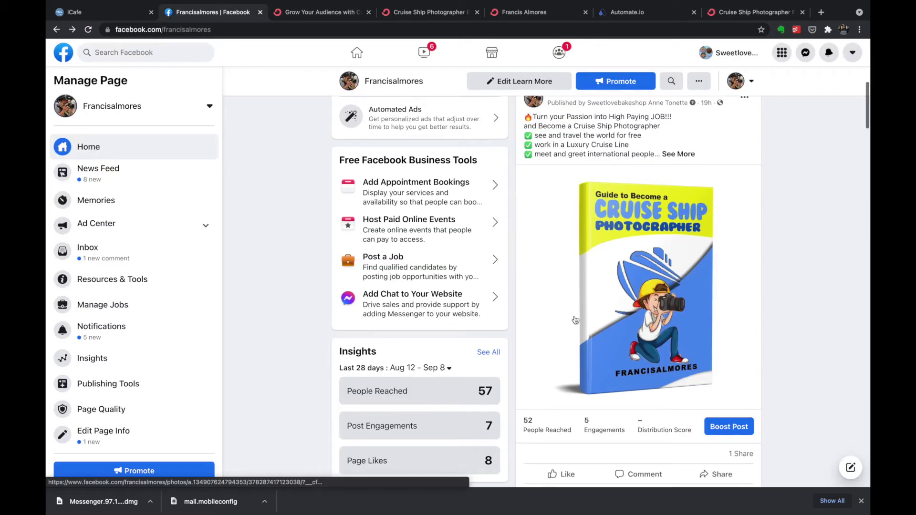
pyautogui.scroll(-1, 576, 320)
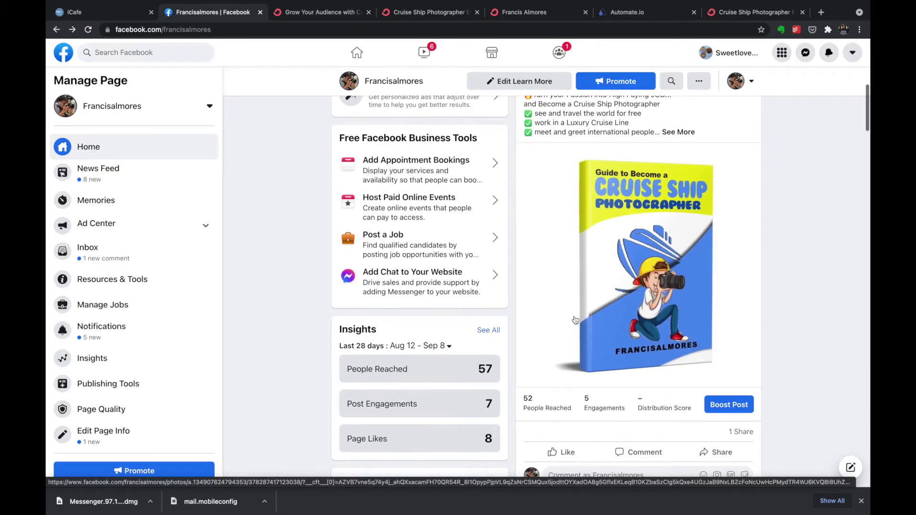
pyautogui.click(740, 407)
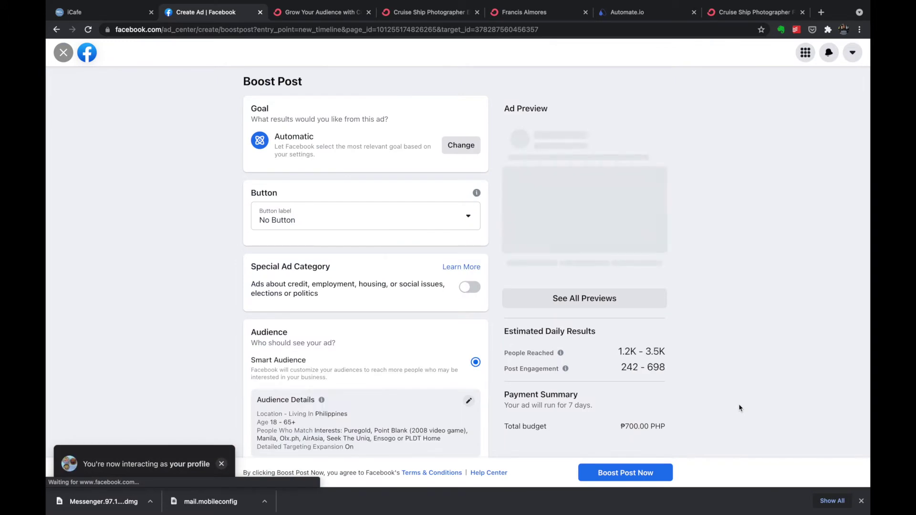
# Step: Add a Learn More button to the boosted post with Website as its destination
pyautogui.scroll(-3, 537, 294)
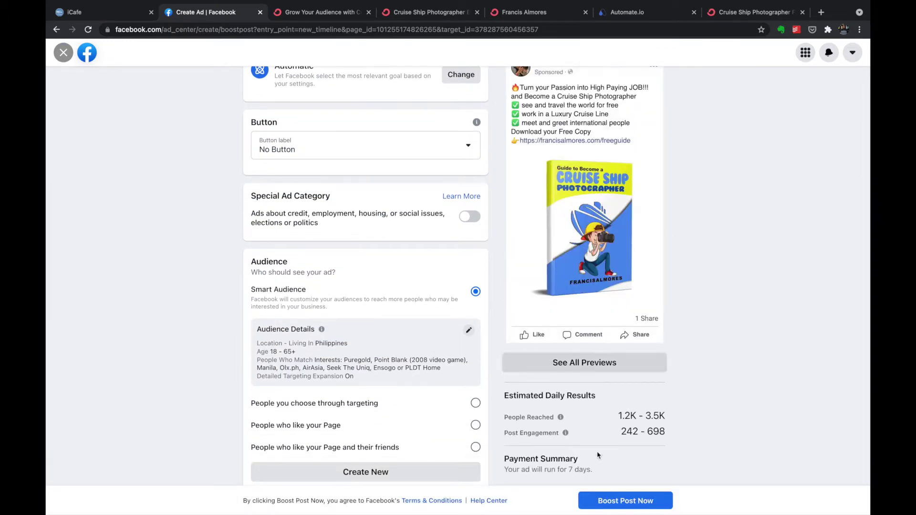
pyautogui.scroll(3, 428, 203)
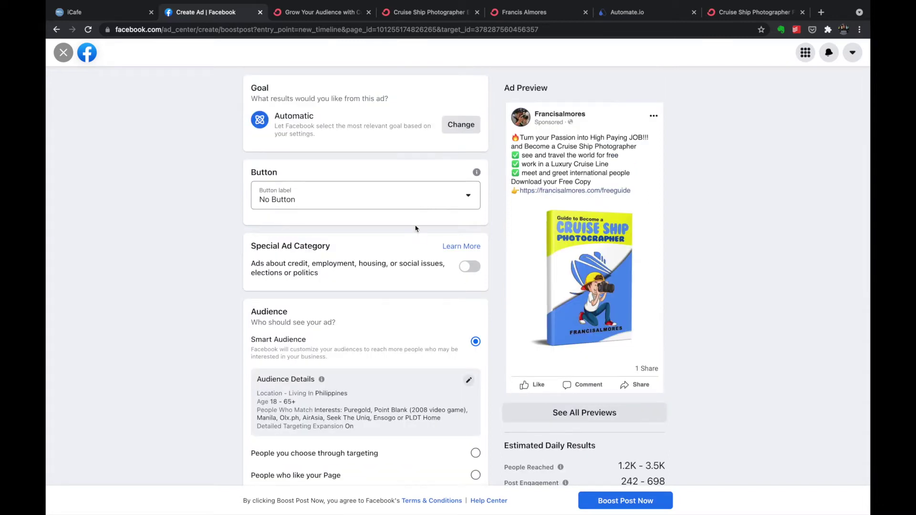
pyautogui.scroll(-1, 417, 217)
pyautogui.click(432, 182)
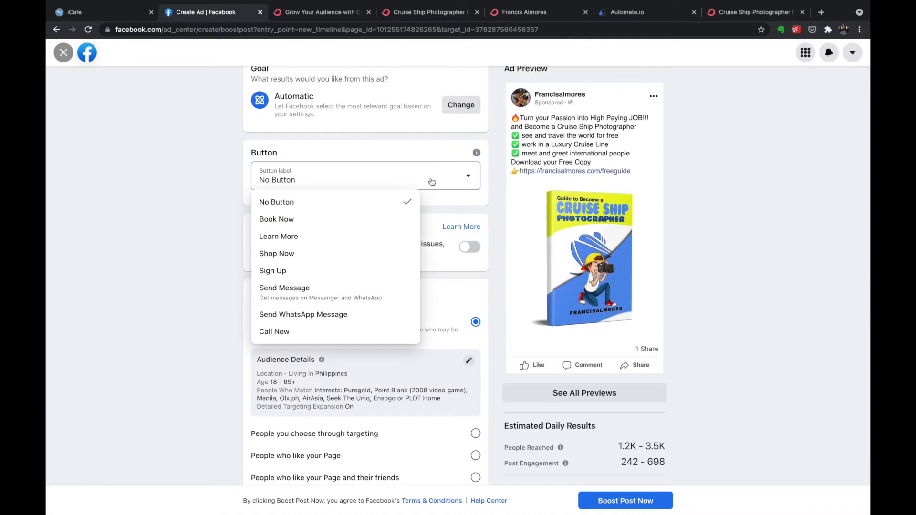
pyautogui.click(362, 237)
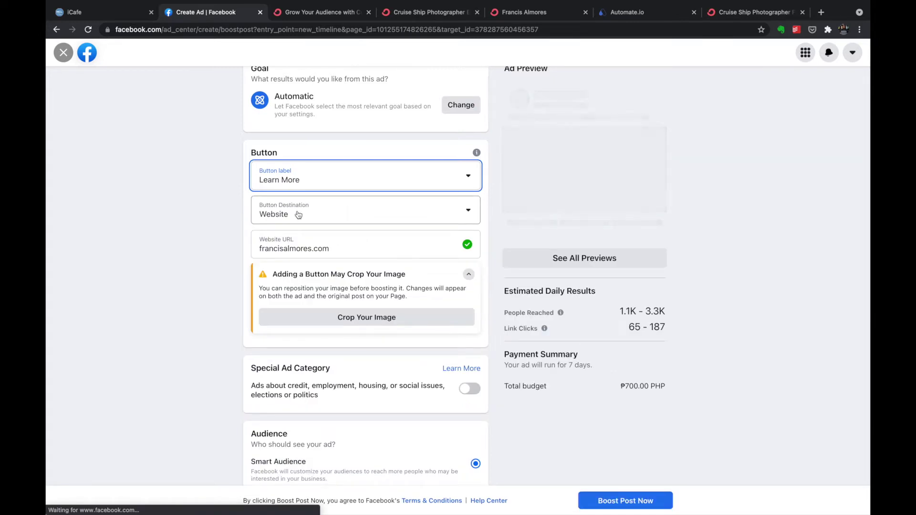
pyautogui.click(318, 214)
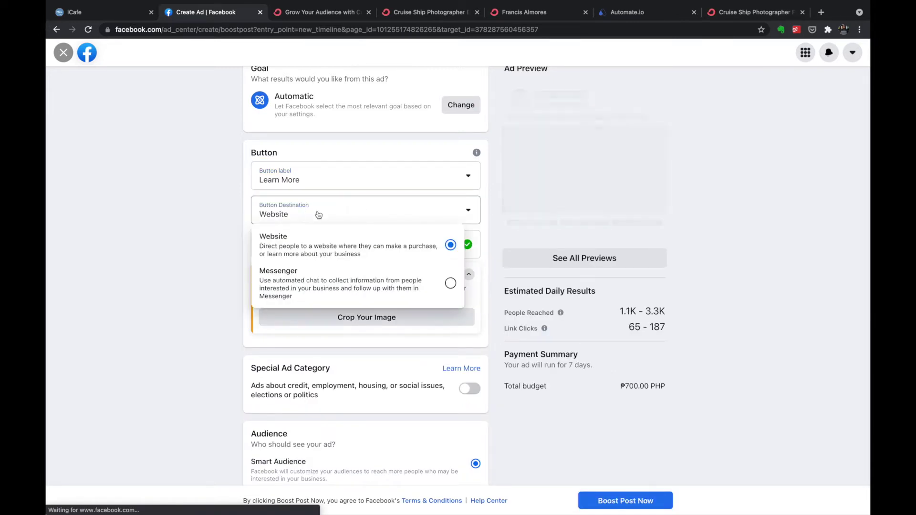
pyautogui.click(320, 252)
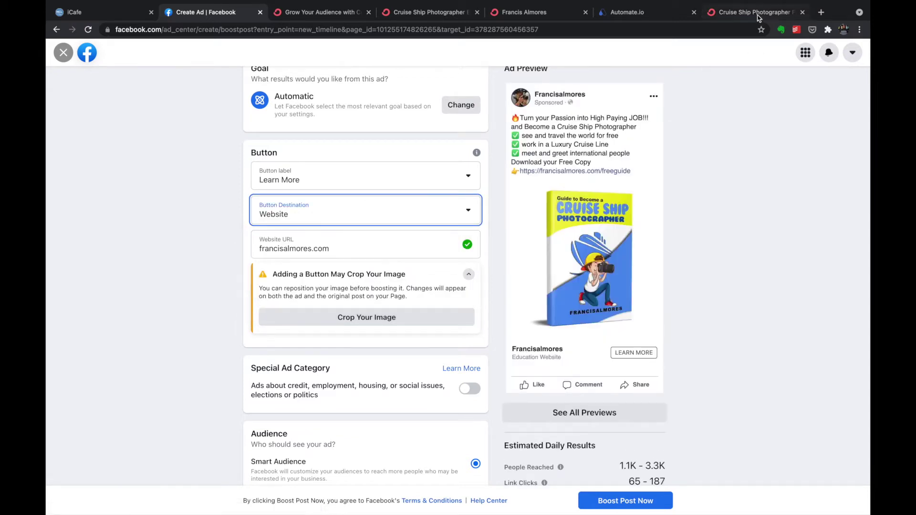
# Step: Copy the live free guide page's address and replace the button's website URL with it
pyautogui.click(759, 13)
pyautogui.click(241, 28)
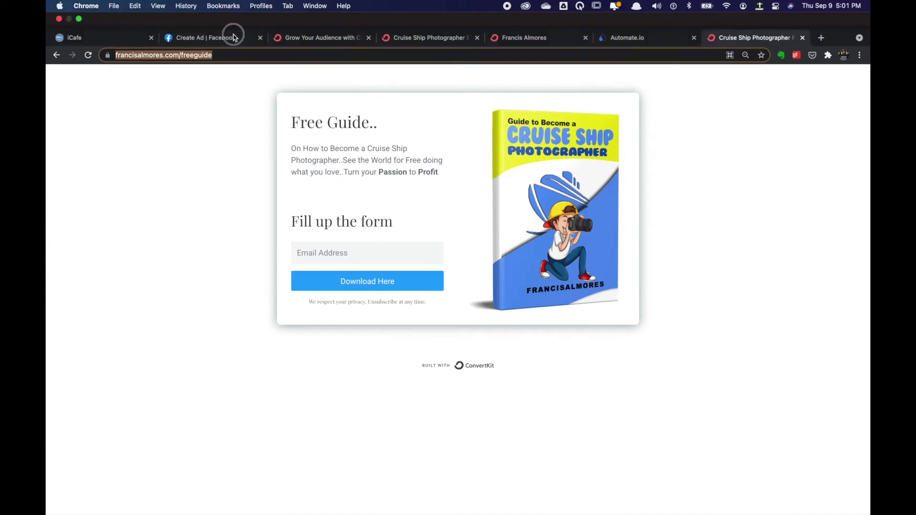
pyautogui.click(236, 37)
pyautogui.moveTo(329, 248); pyautogui.dragTo(247, 252)
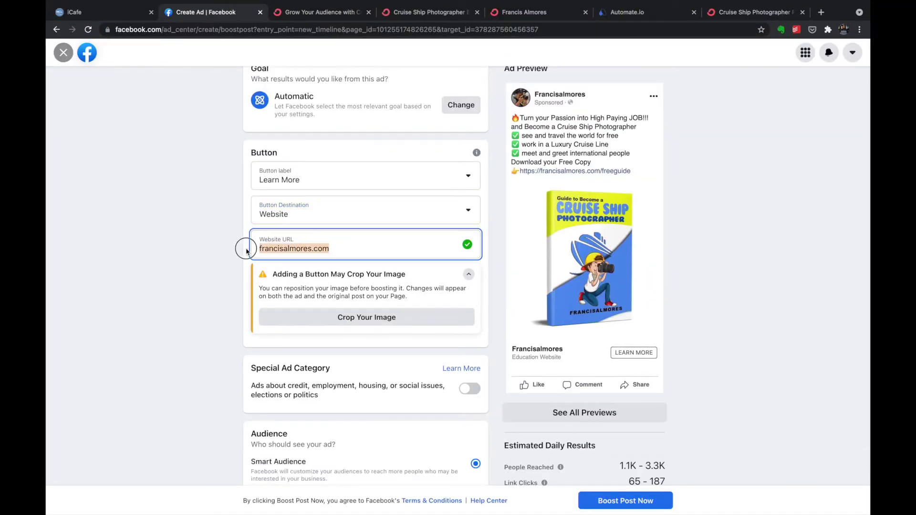
pyautogui.press('BackSpace')
pyautogui.hotkey('ctrl', 'v')
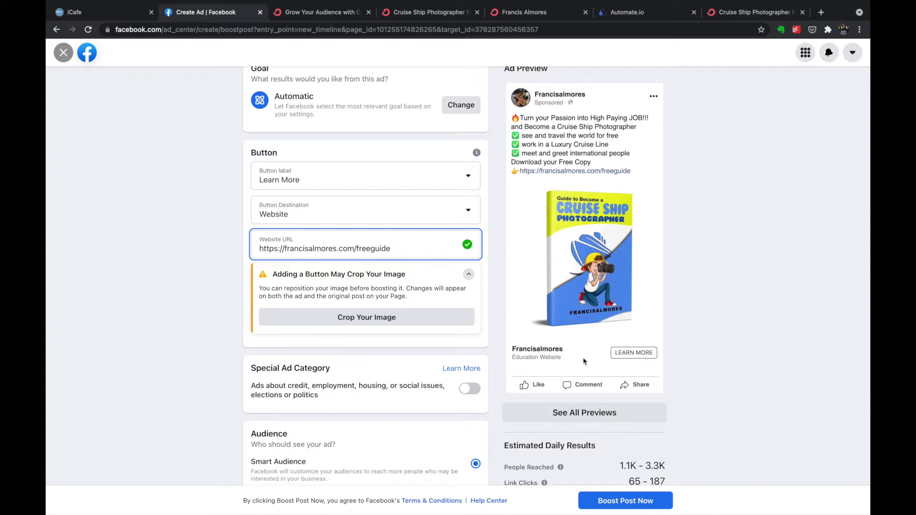
# Step: Open the Smart Audience details for editing and set the age range to 23–45
pyautogui.scroll(-3, 380, 292)
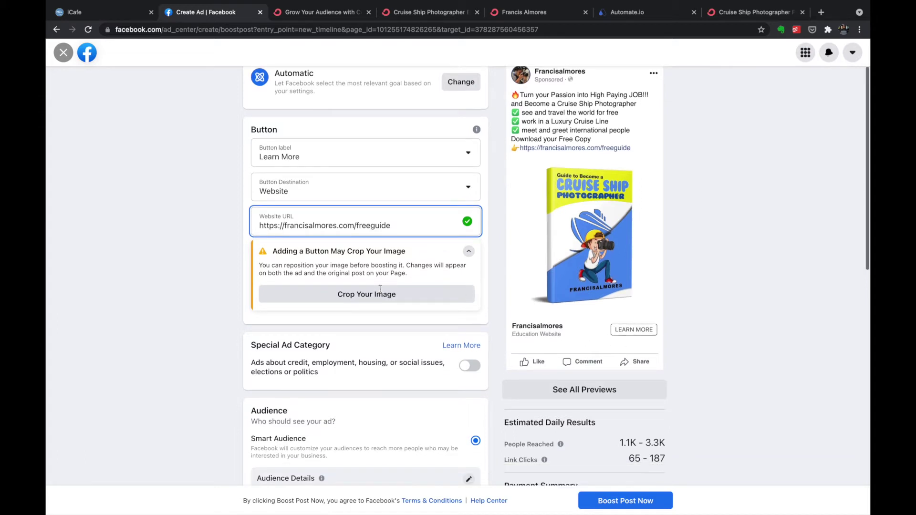
pyautogui.scroll(-3, 380, 292)
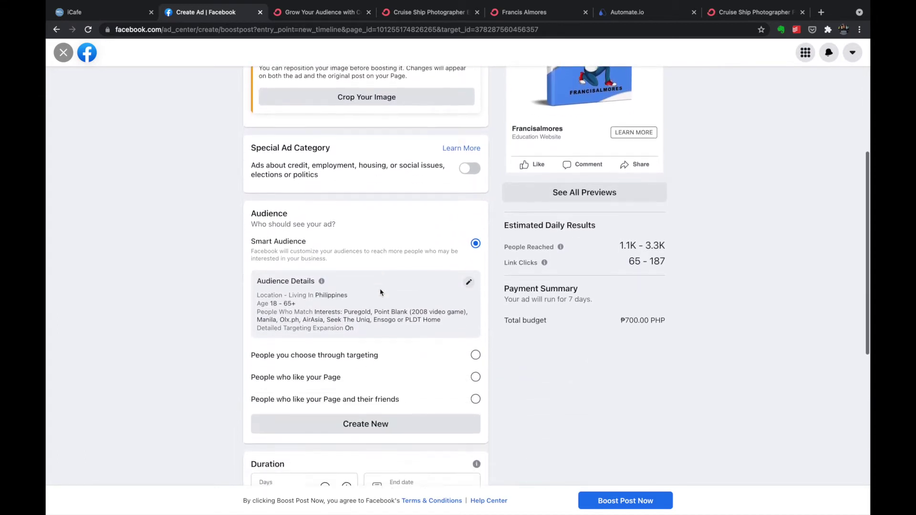
pyautogui.scroll(-1, 380, 289)
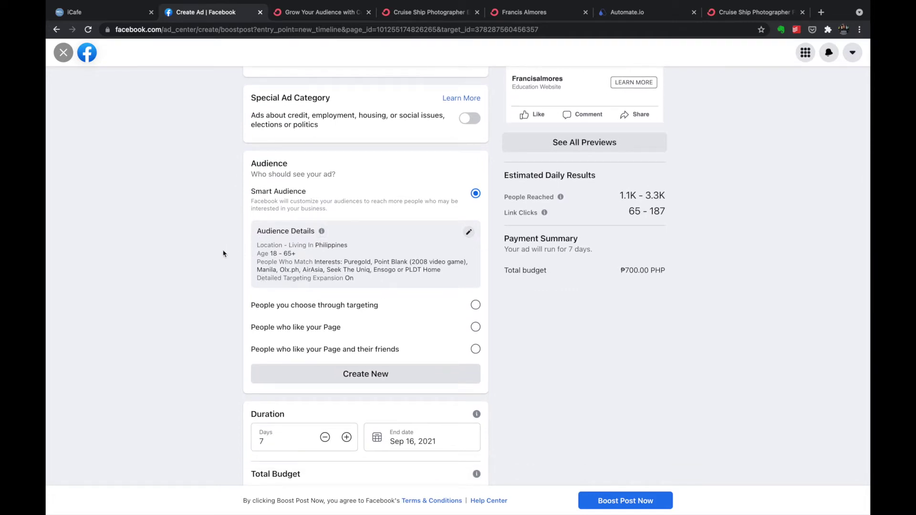
pyautogui.scroll(-5, 320, 346)
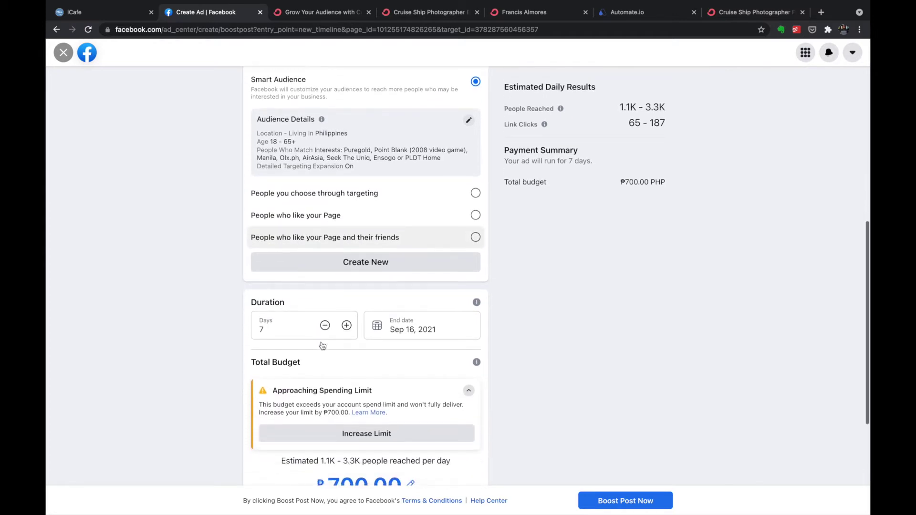
pyautogui.scroll(5, 321, 344)
pyautogui.click(468, 244)
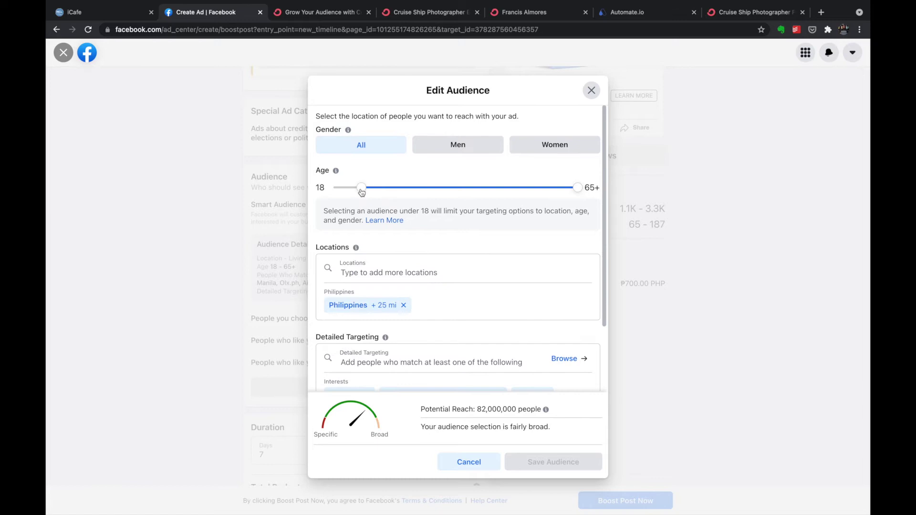
pyautogui.moveTo(362, 191); pyautogui.dragTo(380, 192)
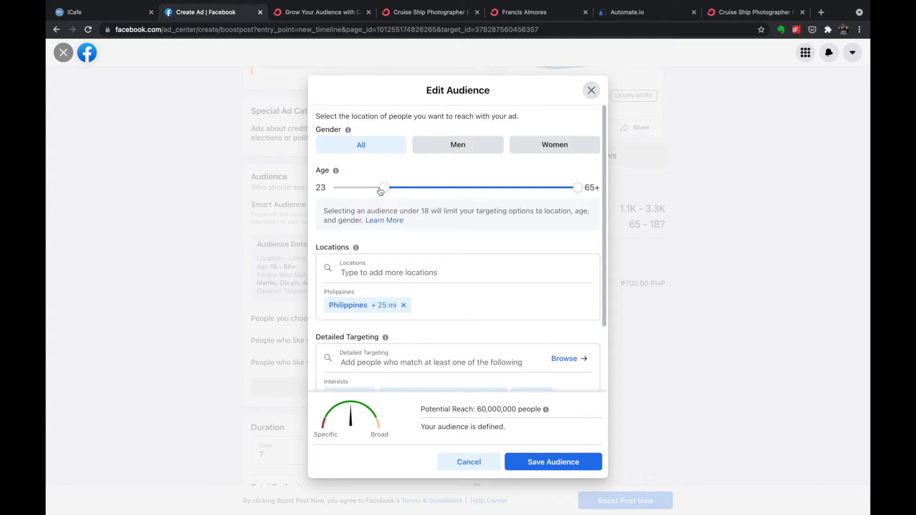
pyautogui.moveTo(578, 187); pyautogui.dragTo(485, 189)
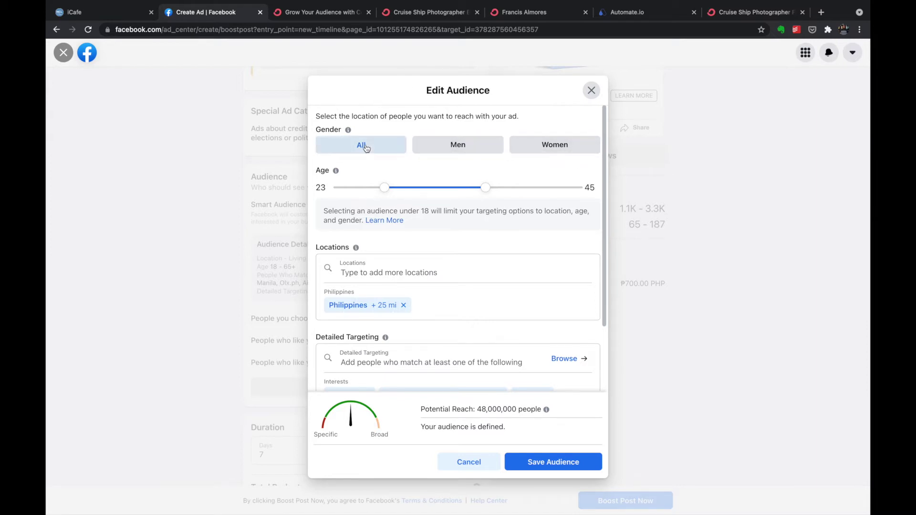
# Step: Remove all the preset interests from the audience's detailed targeting, from Puregold through PLDT Home
pyautogui.scroll(-2, 434, 205)
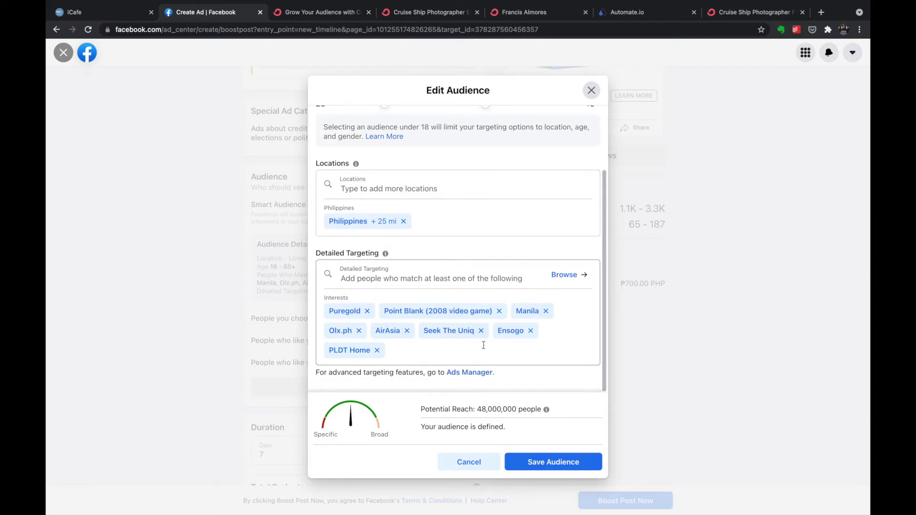
pyautogui.click(377, 350)
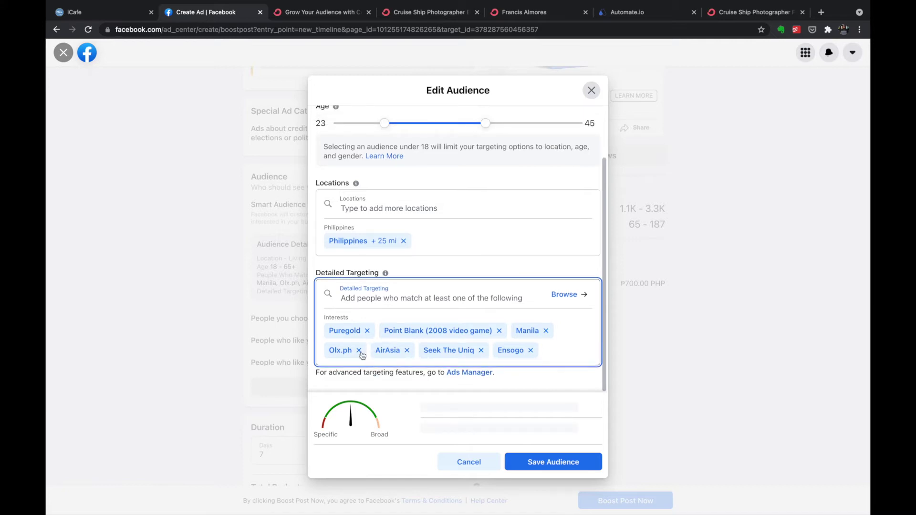
pyautogui.click(360, 351)
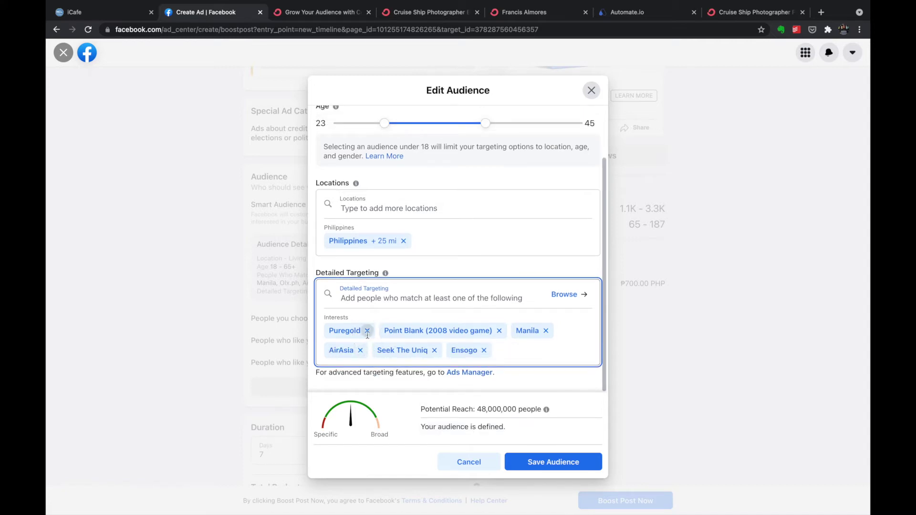
pyautogui.click(366, 331)
pyautogui.click(386, 350)
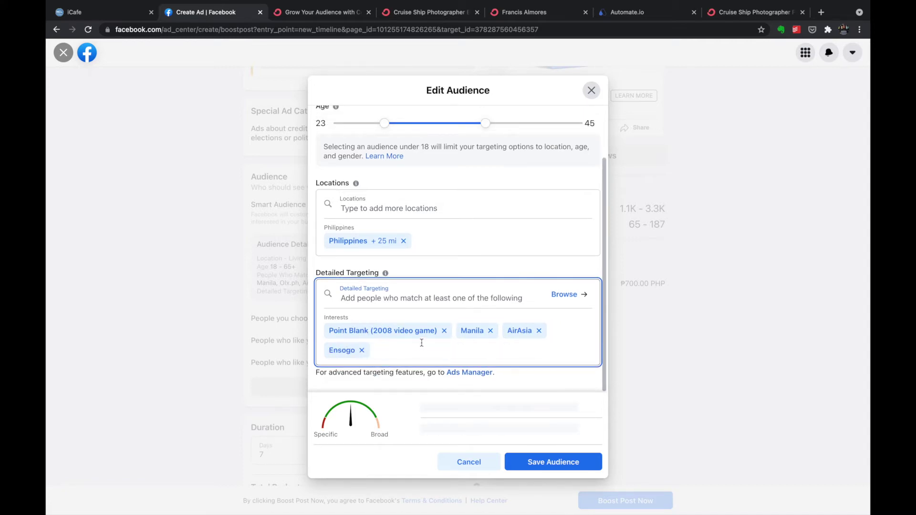
pyautogui.click(361, 350)
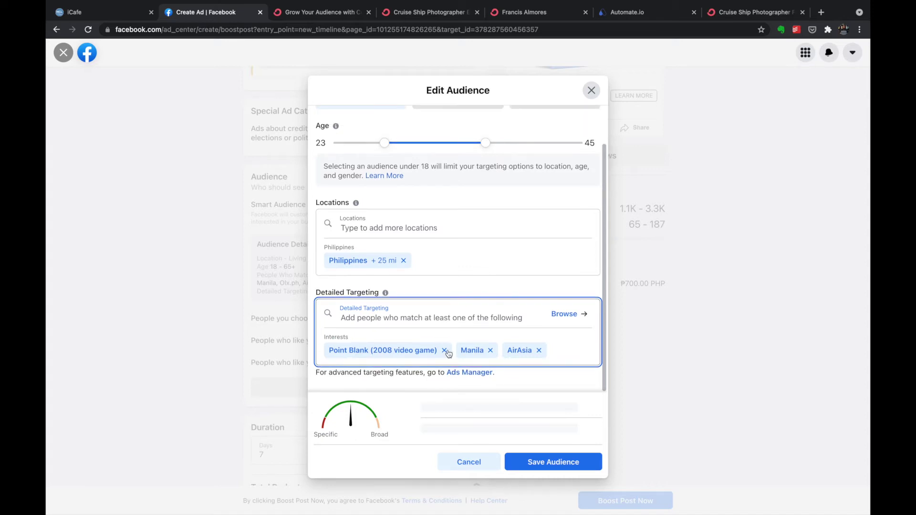
pyautogui.click(444, 351)
pyautogui.click(359, 350)
pyautogui.click(360, 350)
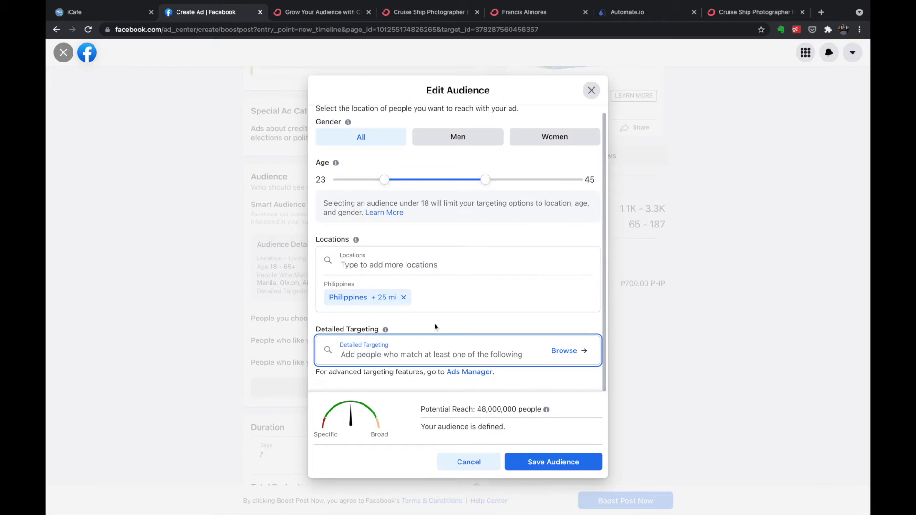
# Step: Search detailed targeting for "photo" and add the Photography interest to the audience
pyautogui.click(427, 354)
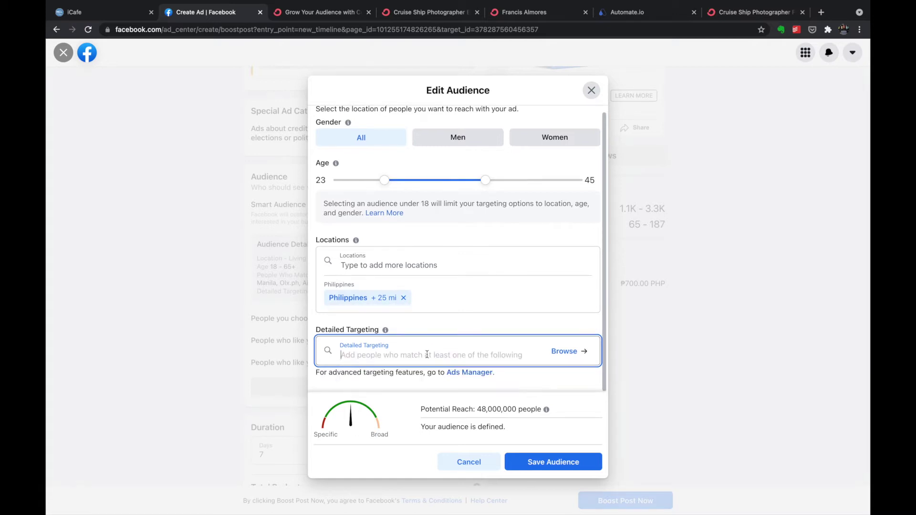
pyautogui.write('phto')
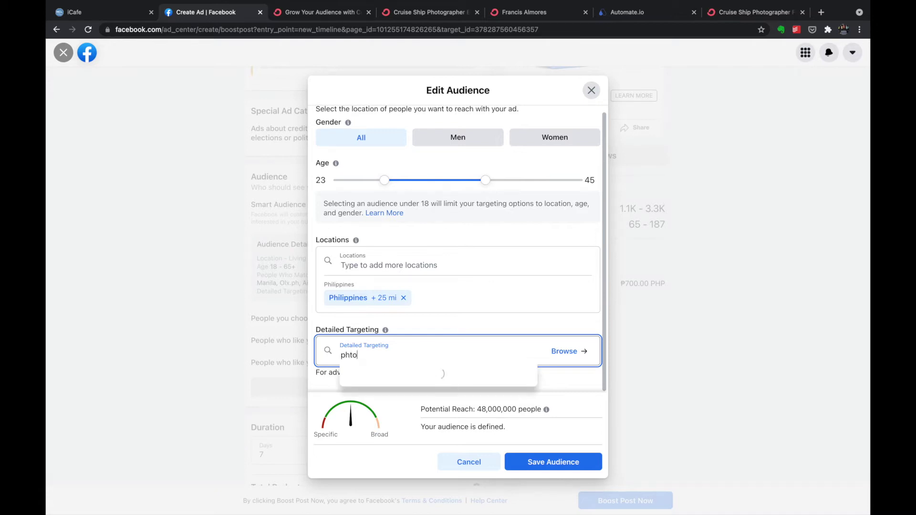
pyautogui.press('BackSpace')
pyautogui.press('BackSpace')
pyautogui.write('oto')
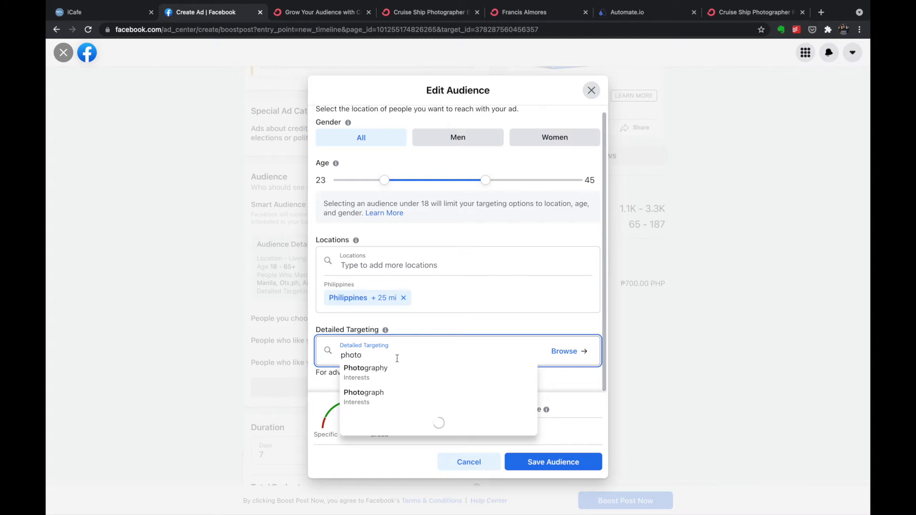
pyautogui.click(375, 372)
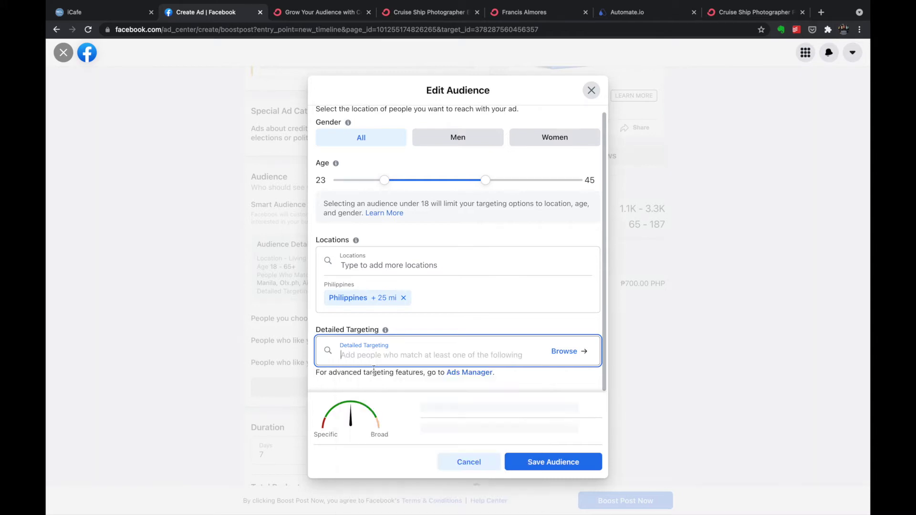
pyautogui.scroll(-1, 418, 352)
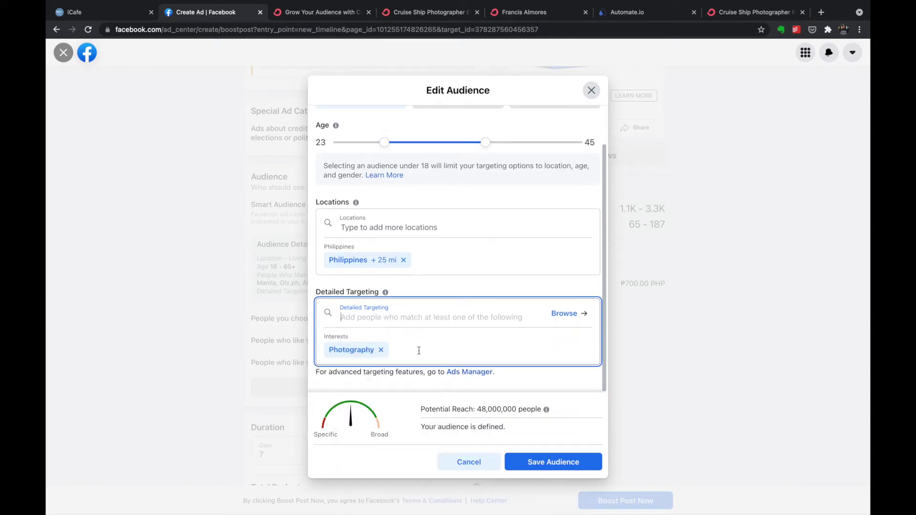
# Step: Search for "photo" again and add the Photographer interest to the audience's detailed targeting
pyautogui.click(419, 349)
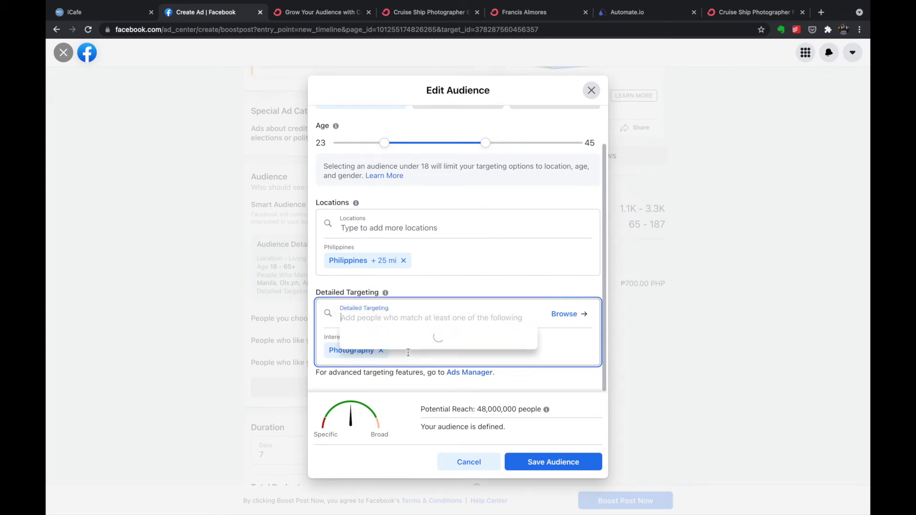
pyautogui.click(391, 316)
pyautogui.write('photo')
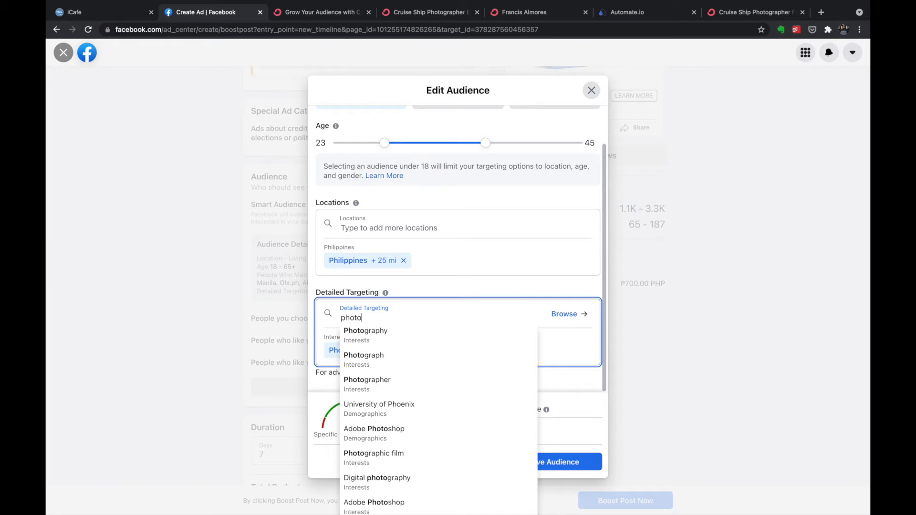
pyautogui.click(383, 380)
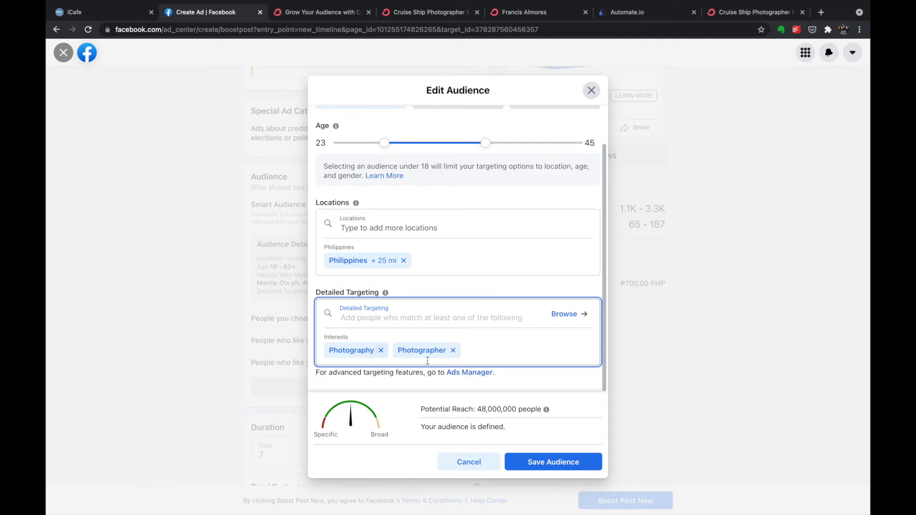
# Step: Search detailed targeting for "dslr" and add the Nikon DSLR interest to the audience
pyautogui.scroll(-1, 470, 300)
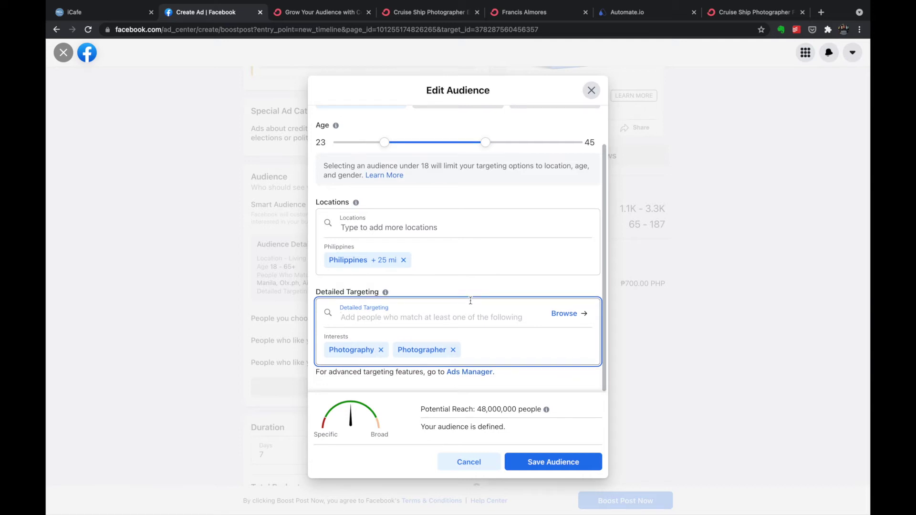
pyautogui.click(395, 317)
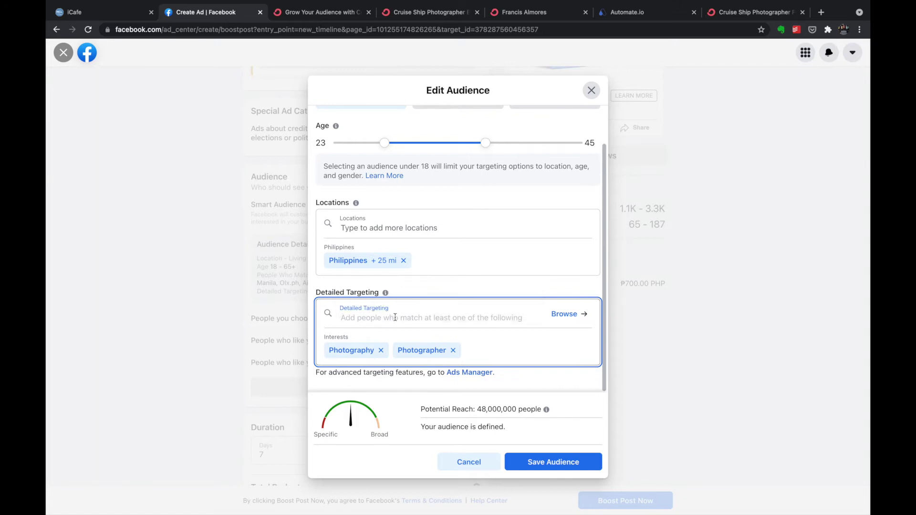
pyautogui.write('dslr')
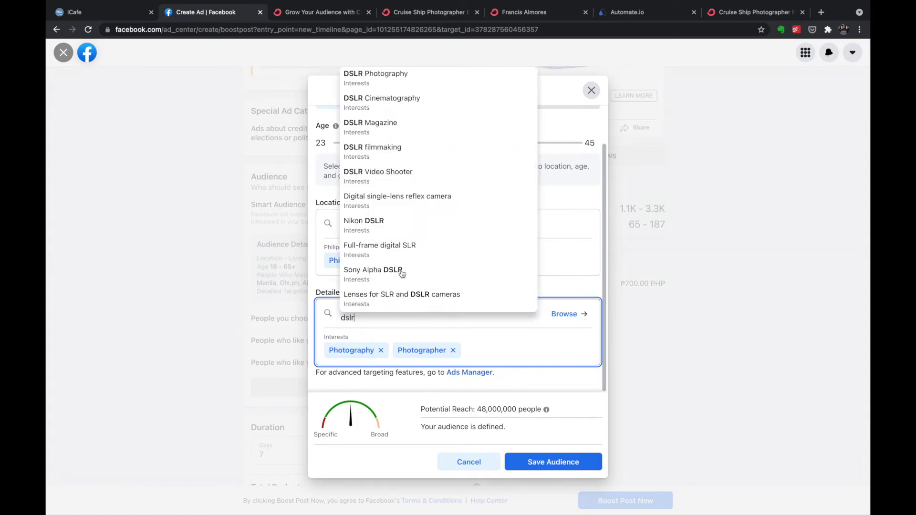
pyautogui.click(410, 226)
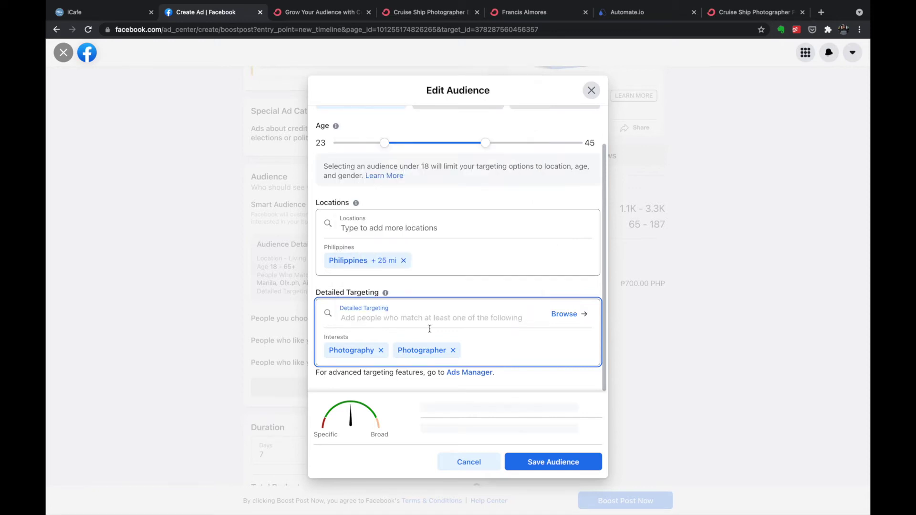
# Step: Search for DSLR interests again and add DSLR Photography and DSLR Magazine to the audience's detailed targeting
pyautogui.click(401, 321)
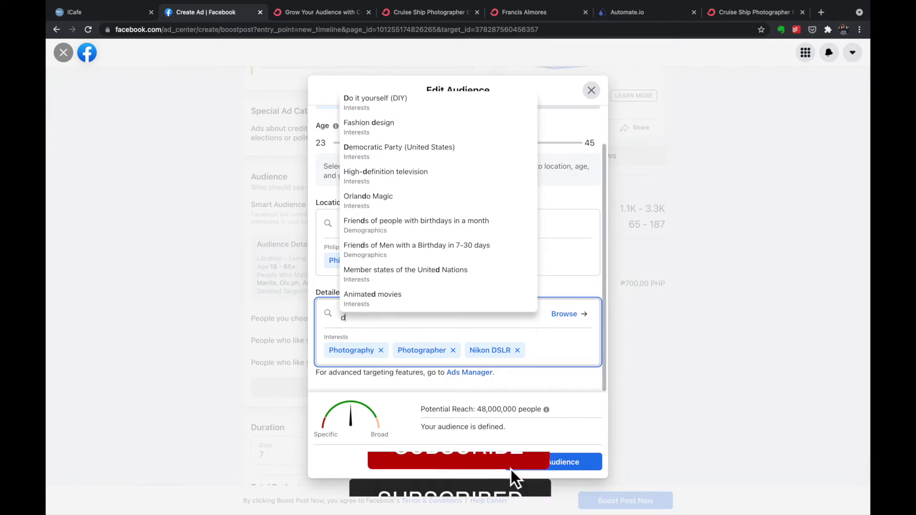
pyautogui.write('dsl')
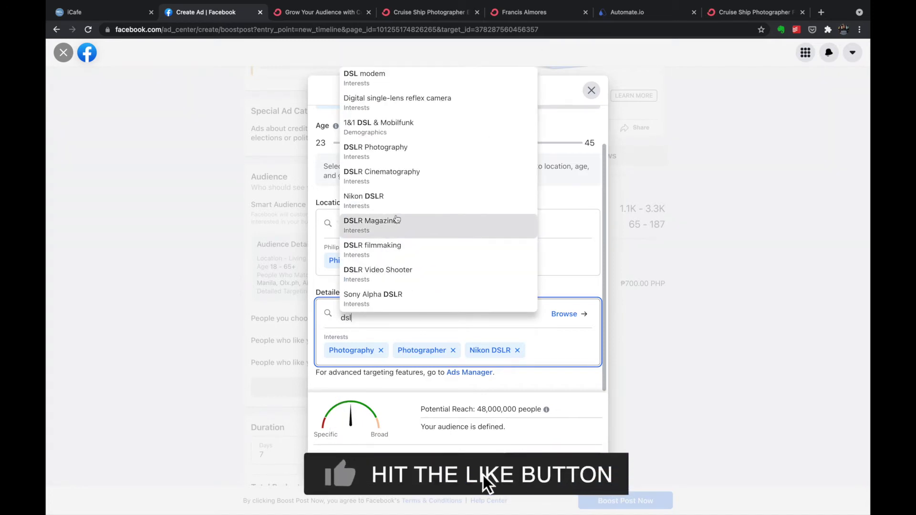
pyautogui.click(412, 153)
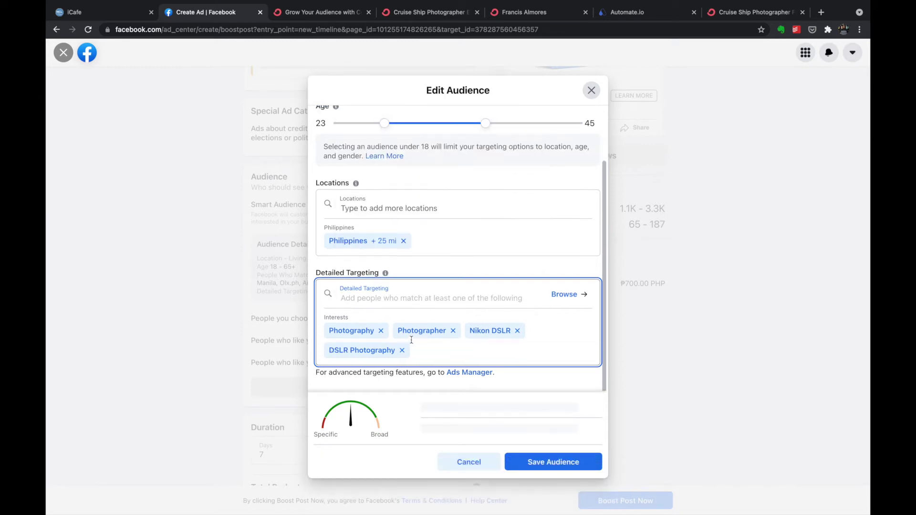
pyautogui.click(393, 298)
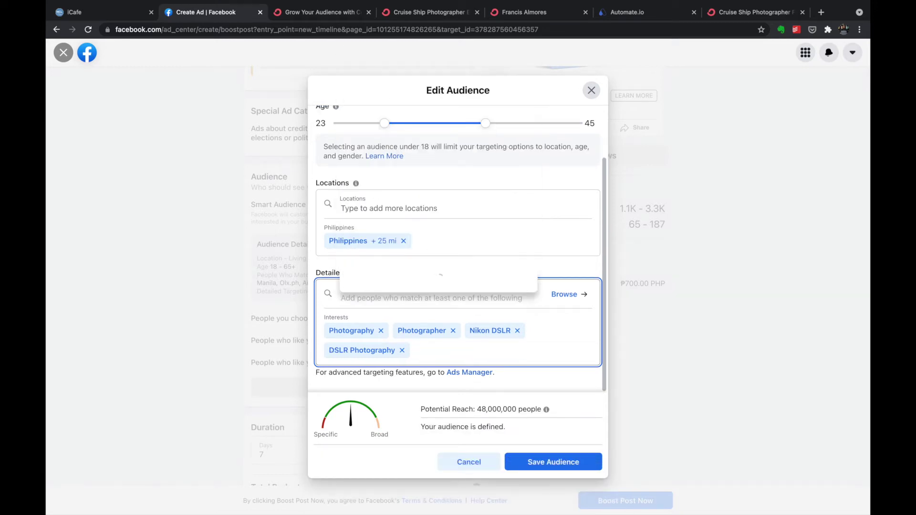
pyautogui.write('dslr')
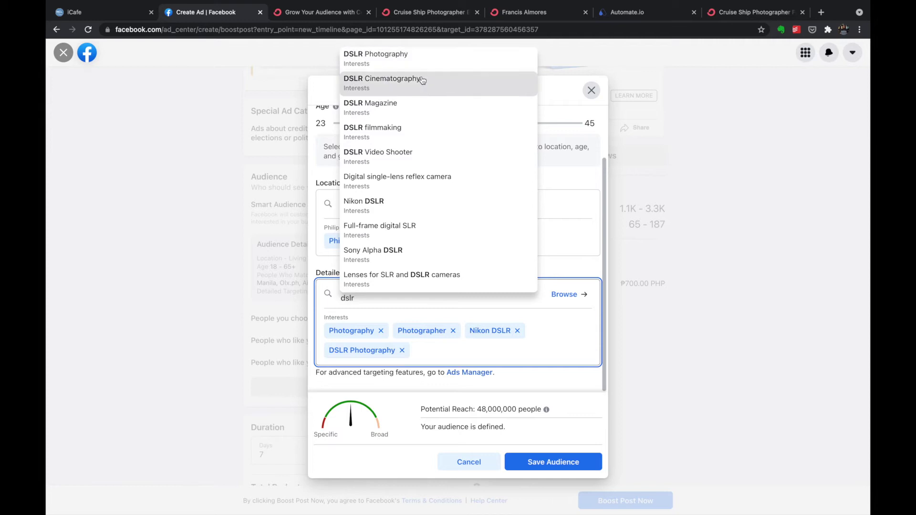
pyautogui.click(418, 113)
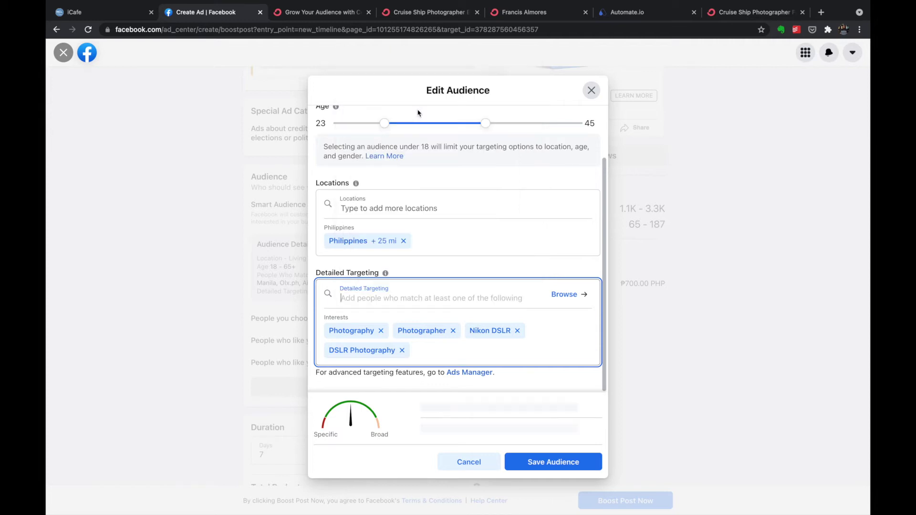
# Step: Search detailed targeting for "photo" and add the Travel photography and Wedding photography interests
pyautogui.click(405, 302)
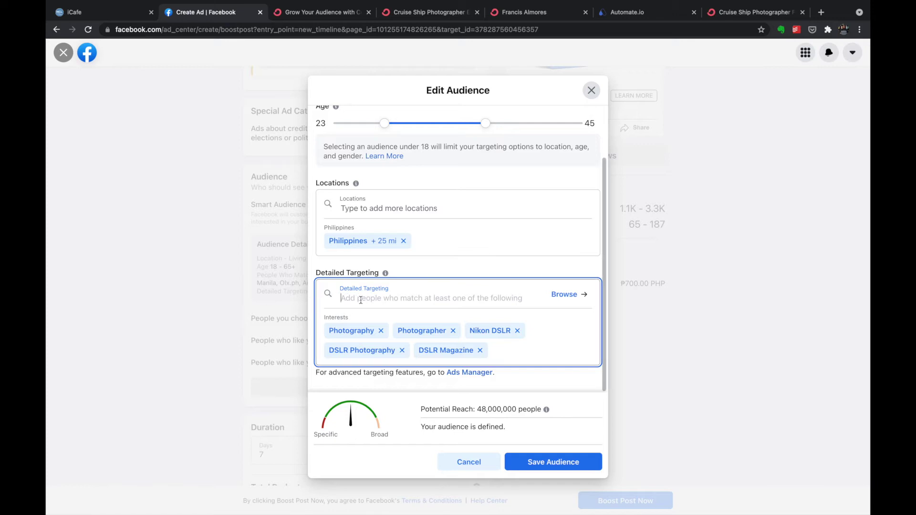
pyautogui.write('photo')
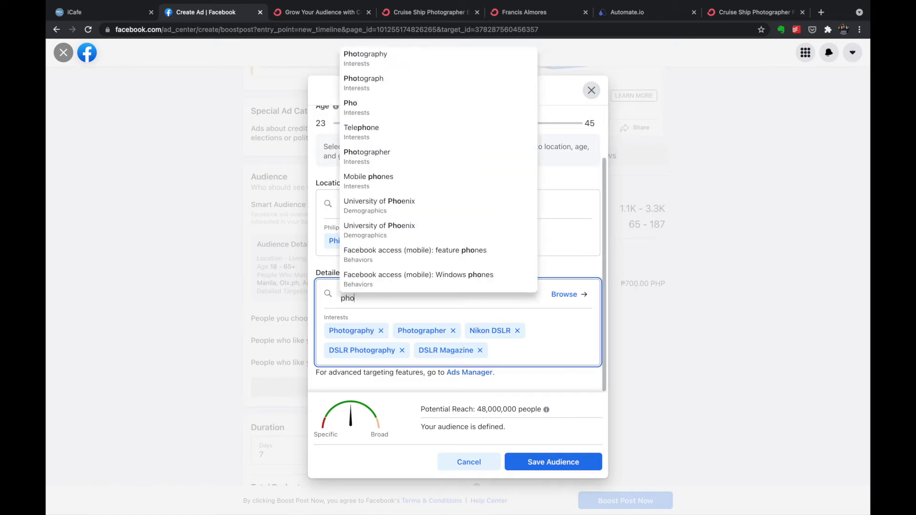
pyautogui.click(370, 280)
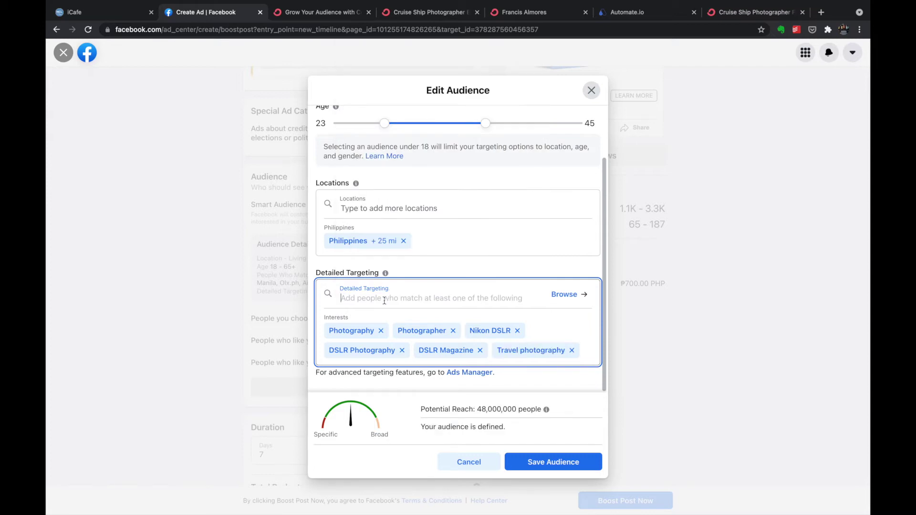
pyautogui.write('photo')
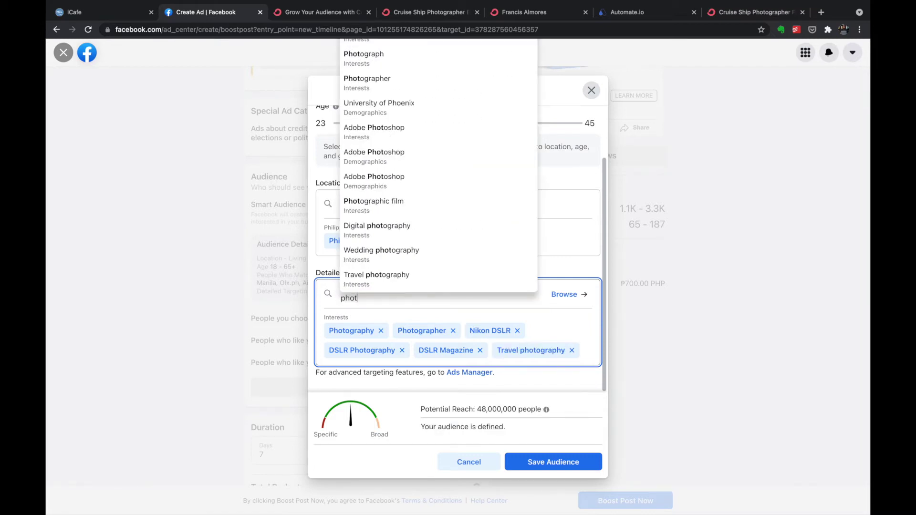
pyautogui.click(392, 252)
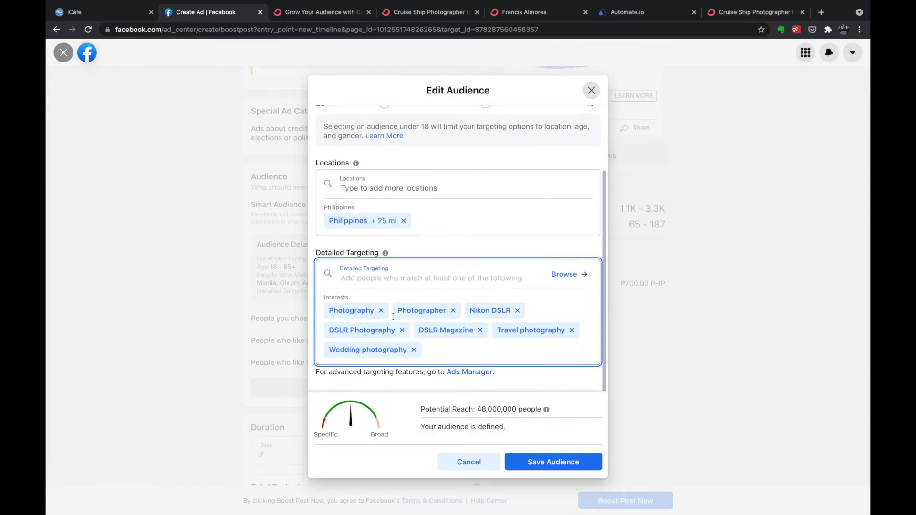
# Step: Search for "photo" once more and add the Digital photography interest to the audience
pyautogui.click(376, 280)
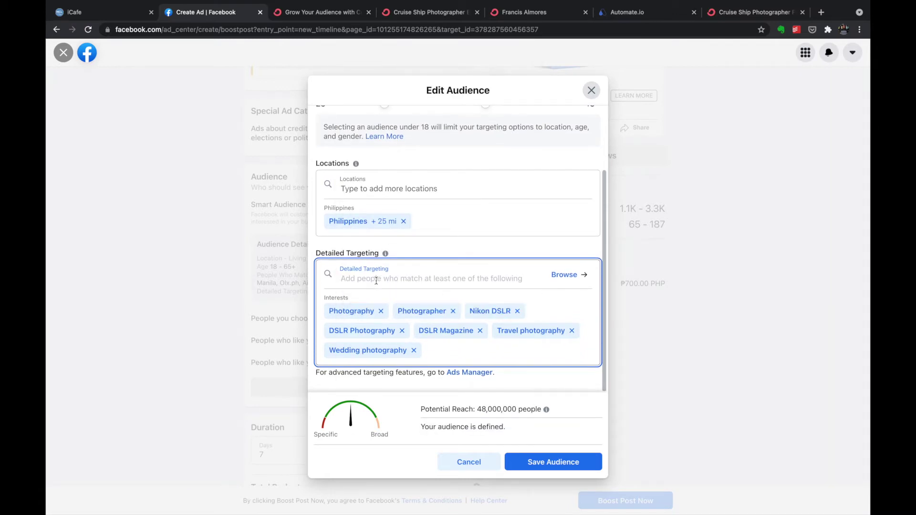
pyautogui.write('photo')
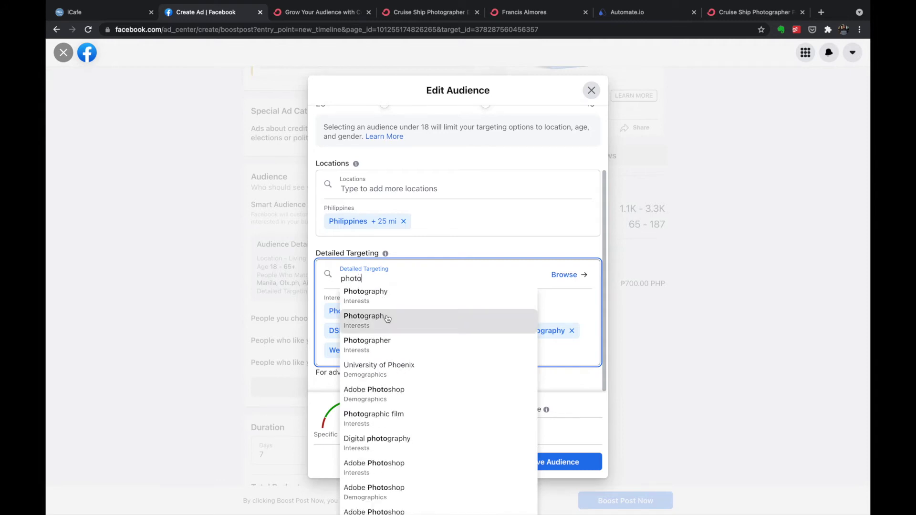
pyautogui.scroll(-2, 393, 334)
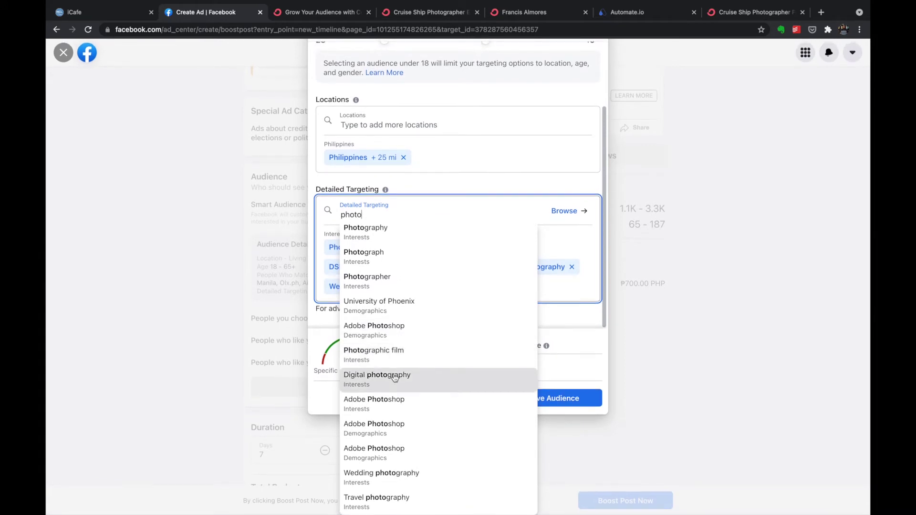
pyautogui.press('Escape')
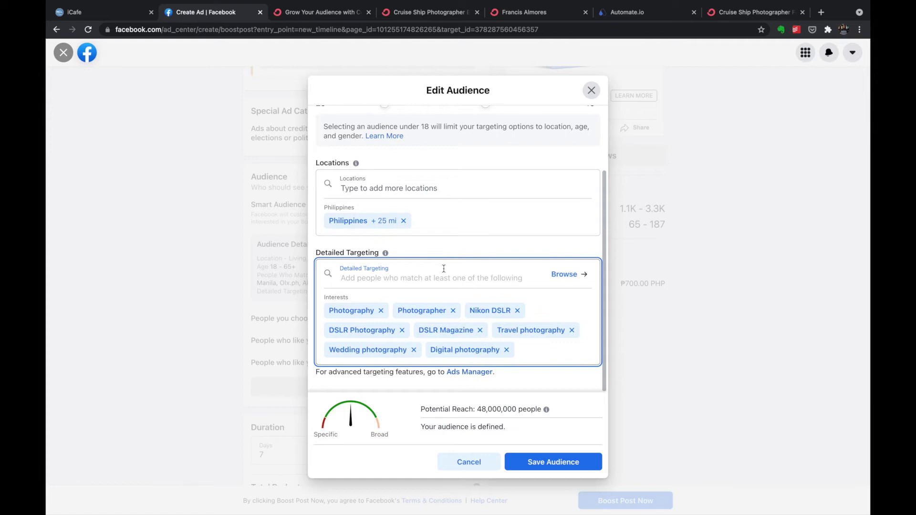
pyautogui.press('Tab')
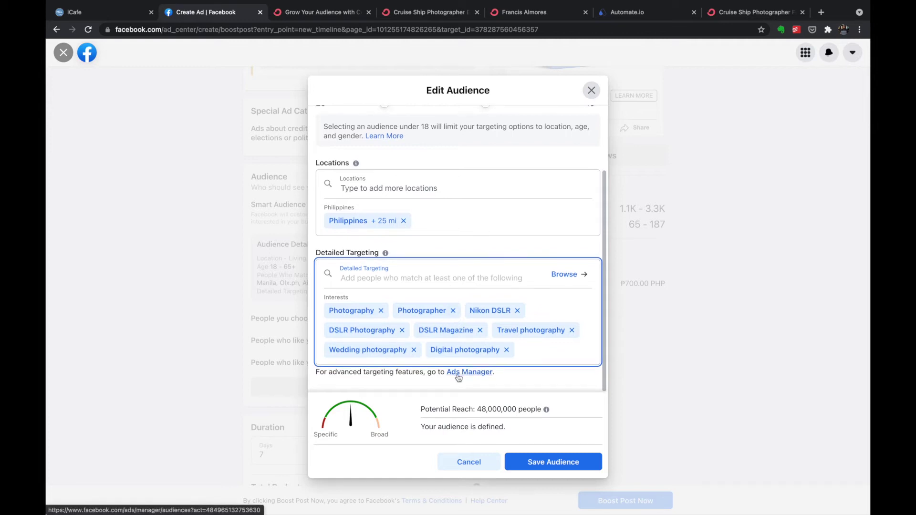
# Step: Open the Ads Manager audiences page for advanced targeting from the audience editor
pyautogui.scroll(3, 477, 207)
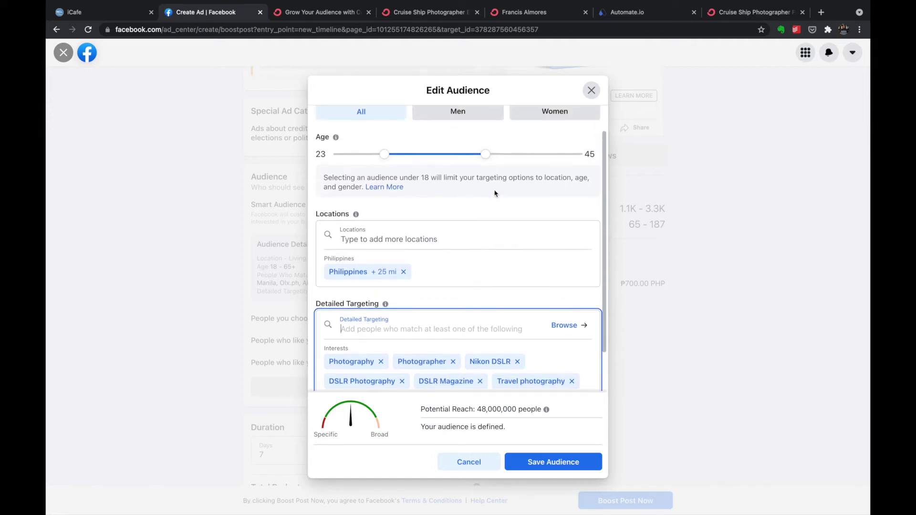
pyautogui.scroll(-1, 479, 220)
pyautogui.click(388, 278)
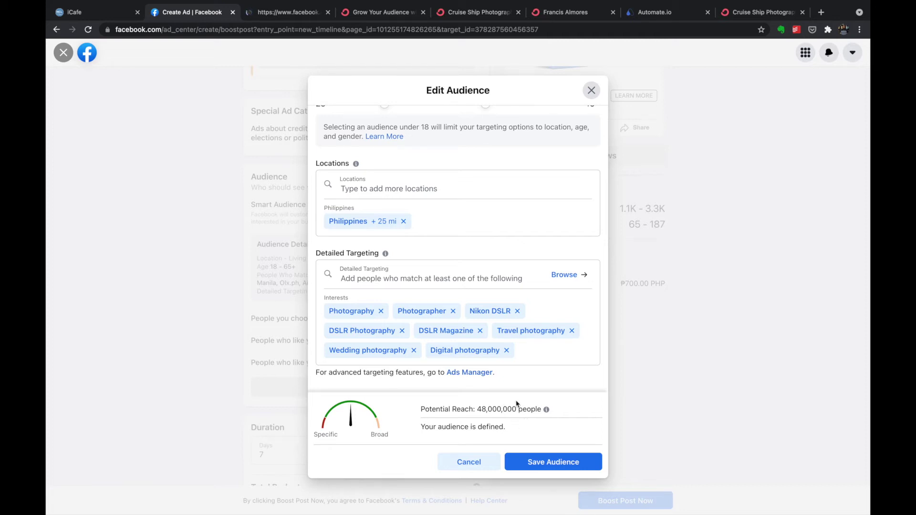
pyautogui.click(462, 375)
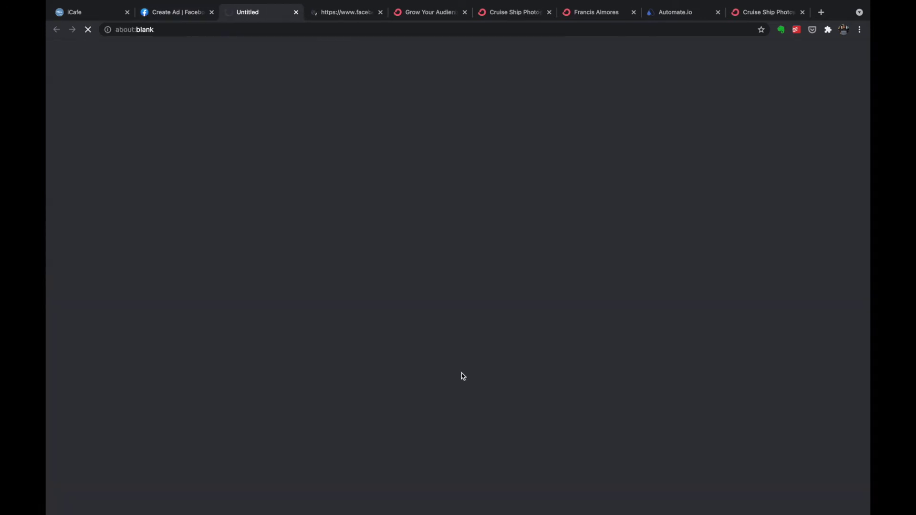
pyautogui.click(345, 14)
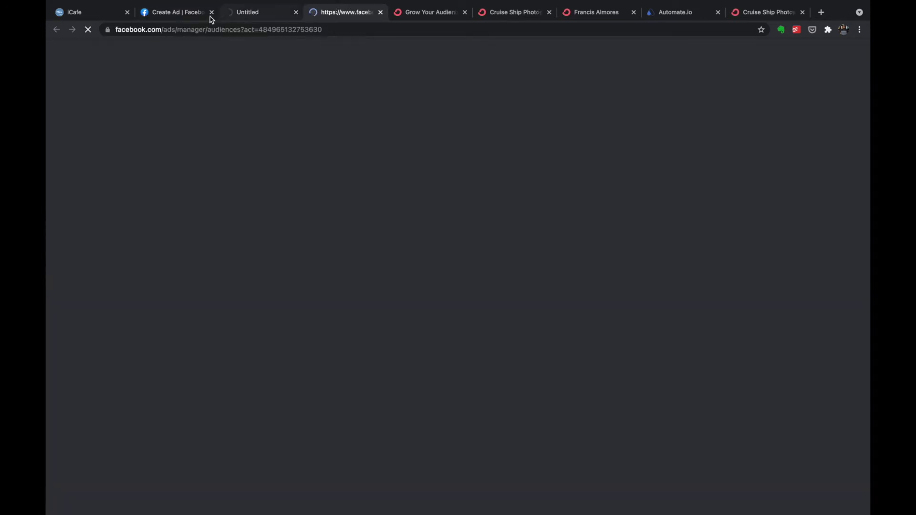
pyautogui.click(185, 17)
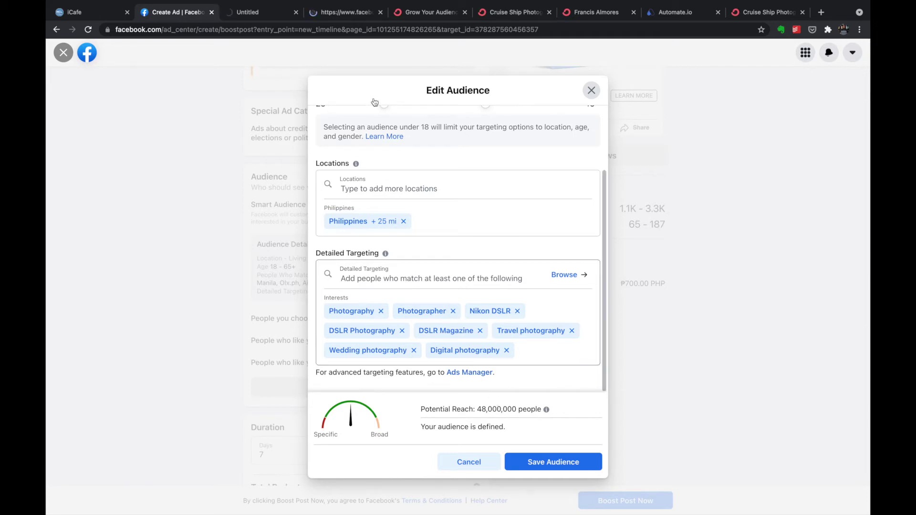
pyautogui.click(350, 16)
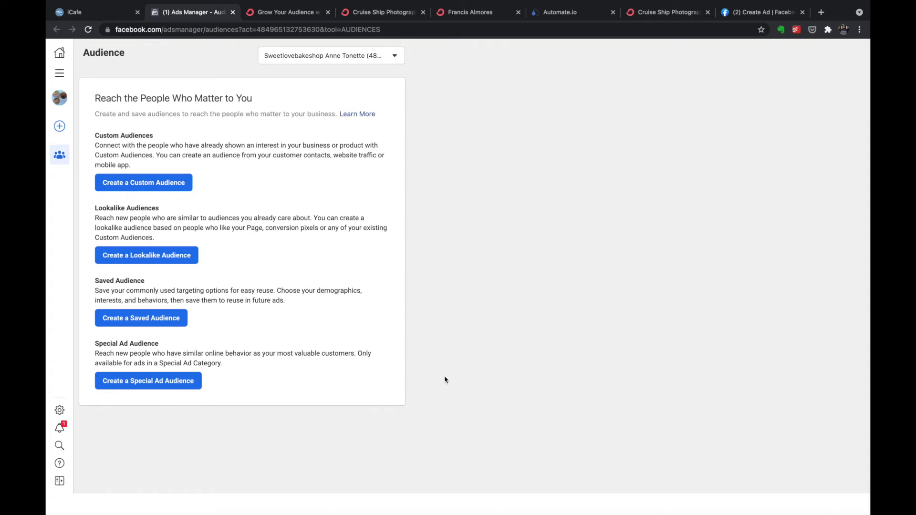
# Step: Start creating a saved audience and name it "Free Ebook Guide"
pyautogui.click(141, 318)
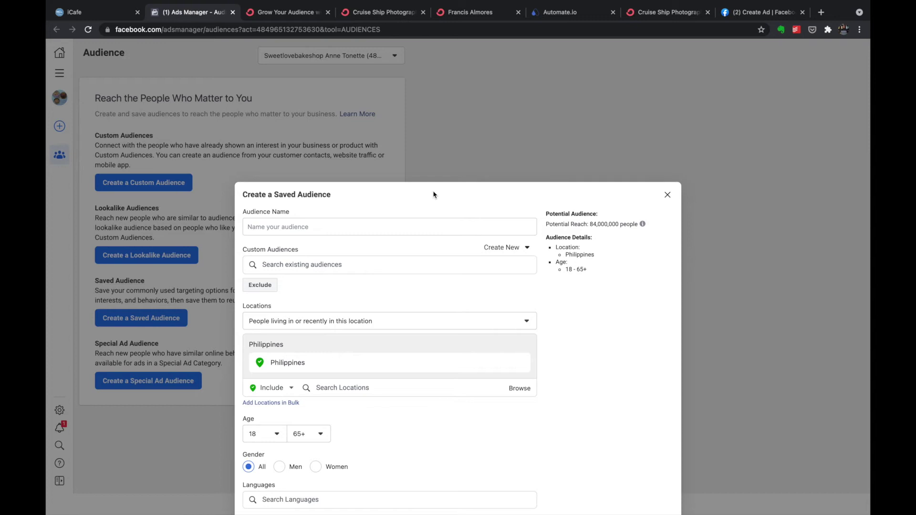
pyautogui.tripleClick(432, 193)
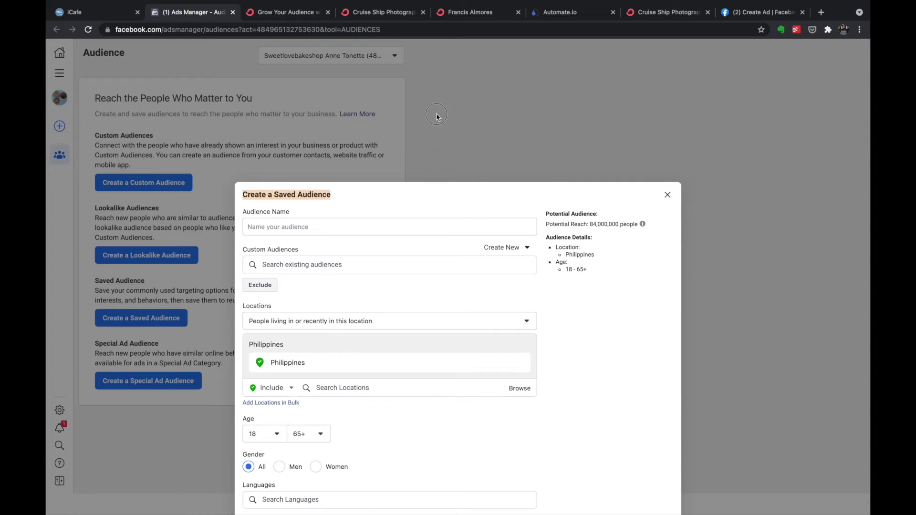
pyautogui.click(533, 184)
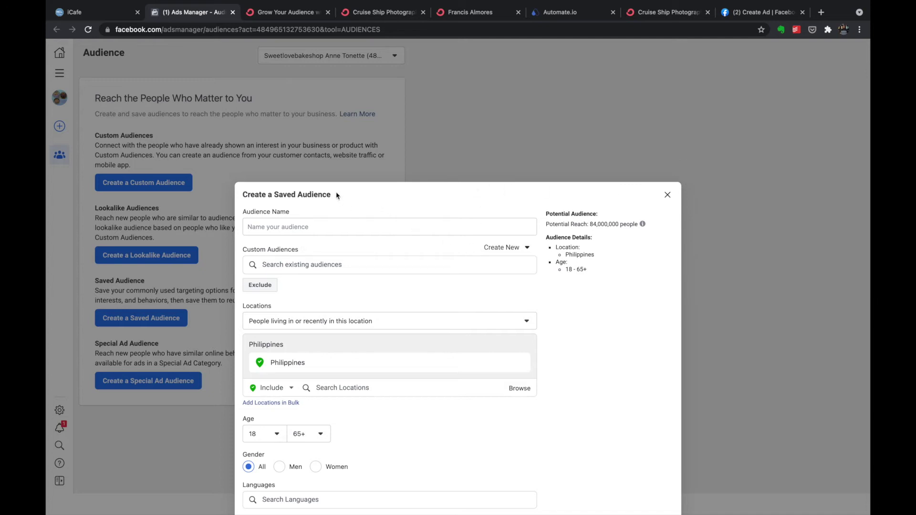
pyautogui.moveTo(362, 196); pyautogui.dragTo(340, 181)
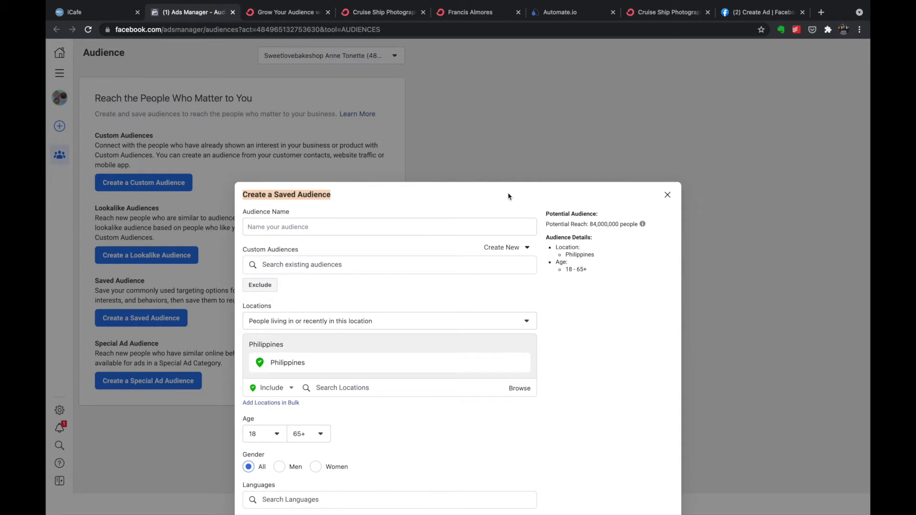
pyautogui.click(368, 227)
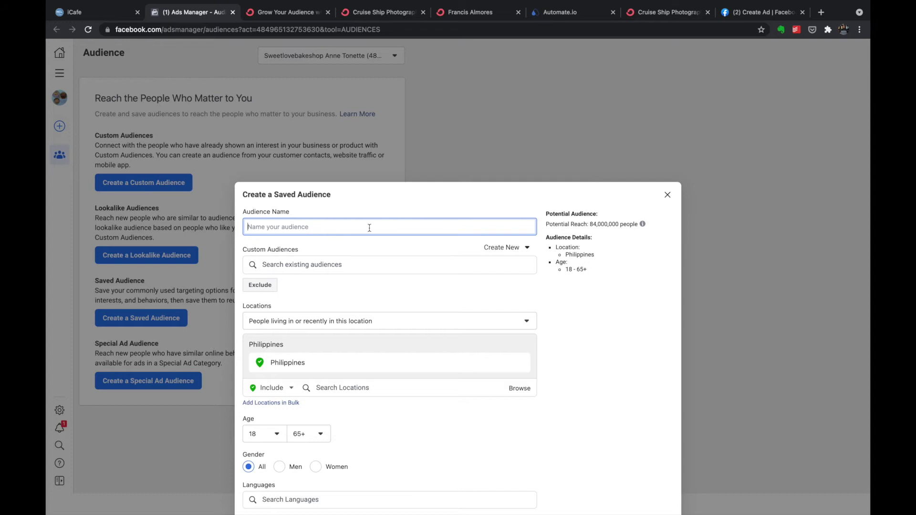
pyautogui.write('E')
pyautogui.press('BackSpace')
pyautogui.write('Free')
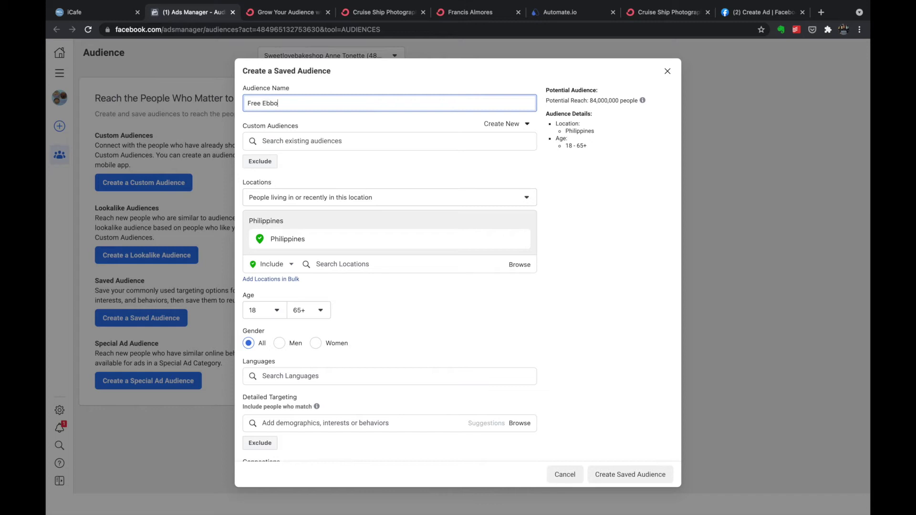
pyautogui.write('Ebook Guide')
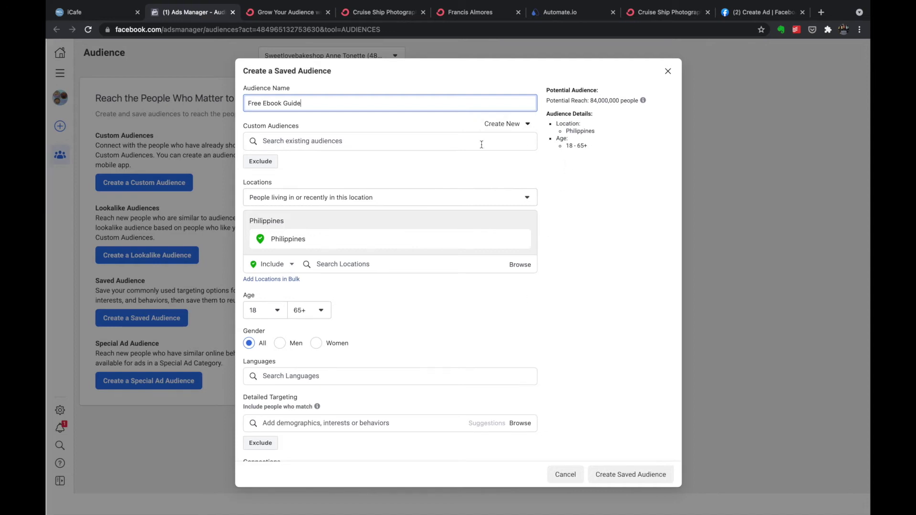
# Step: Set the saved audience's age range to 23–45
pyautogui.moveTo(288, 246)
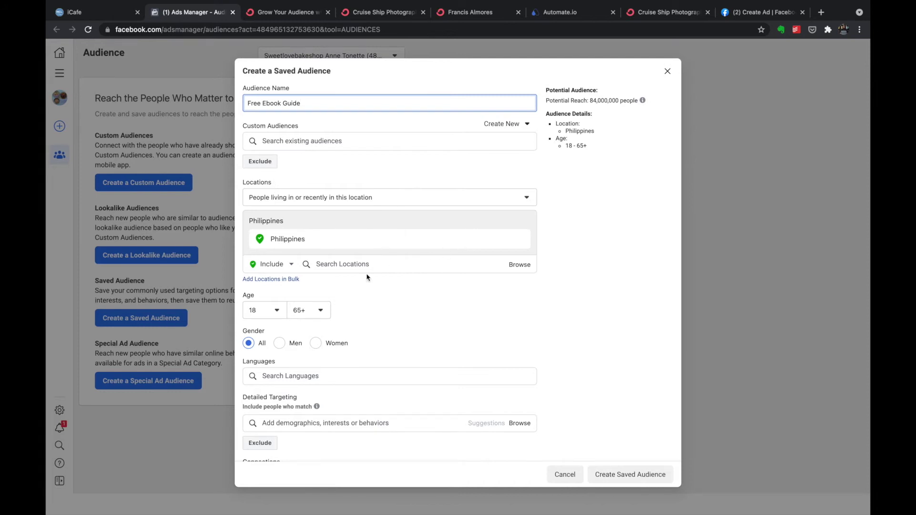
pyautogui.click(276, 311)
pyautogui.scroll(-3, 292, 398)
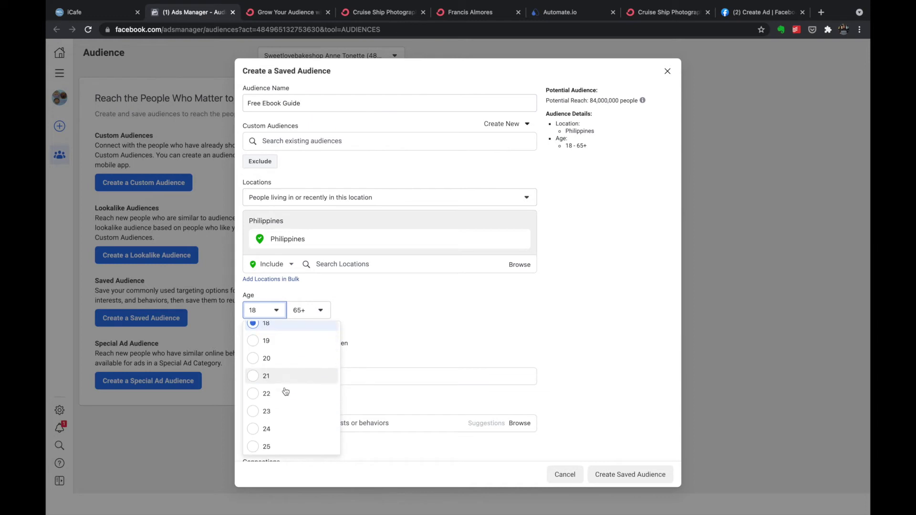
pyautogui.click(291, 406)
pyautogui.click(308, 310)
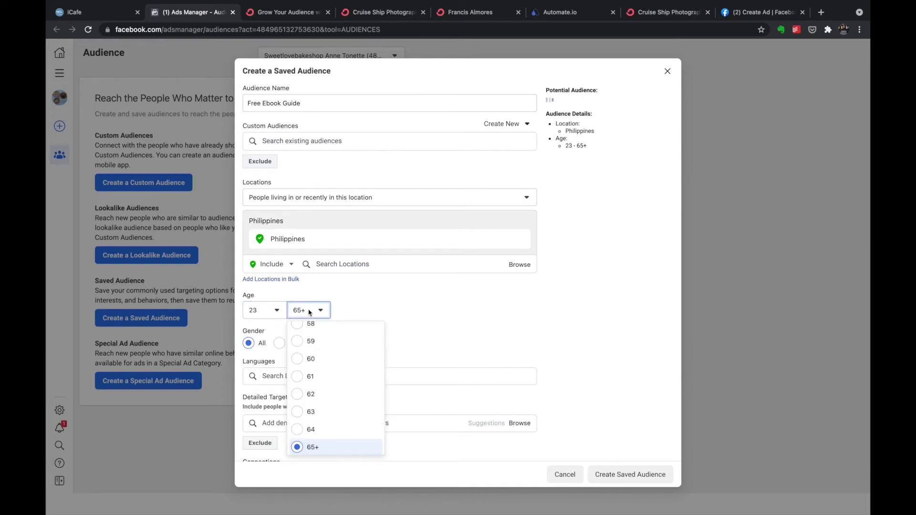
pyautogui.scroll(8, 322, 392)
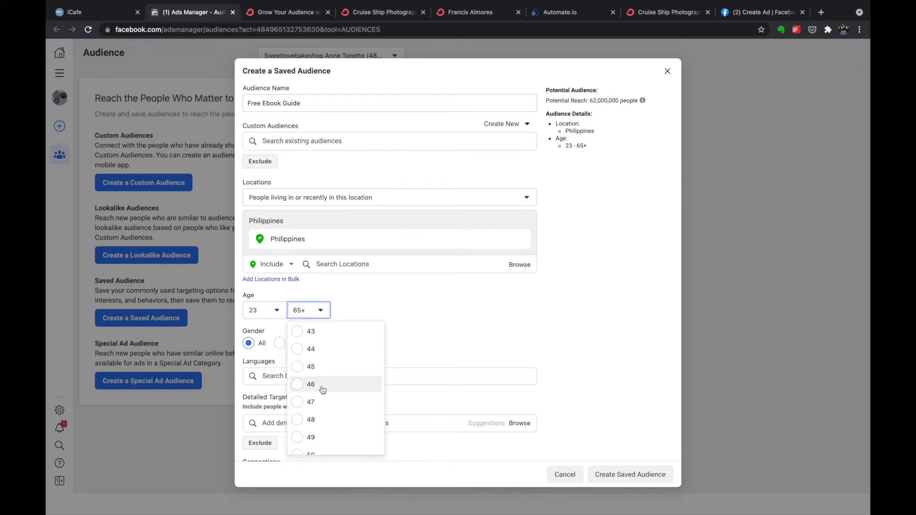
pyautogui.click(307, 415)
# Step: Add English (All) and Filipino as the audience's languages
pyautogui.scroll(-1, 439, 312)
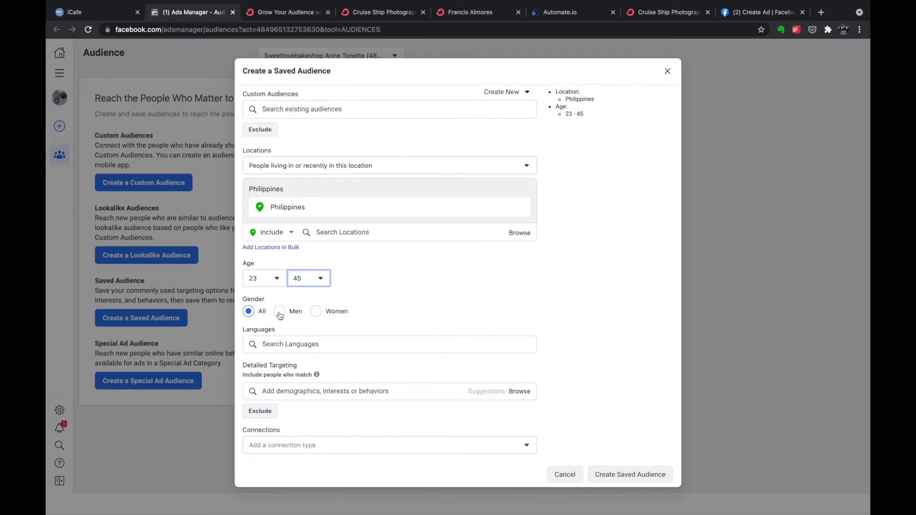
pyautogui.click(367, 346)
pyautogui.write('en')
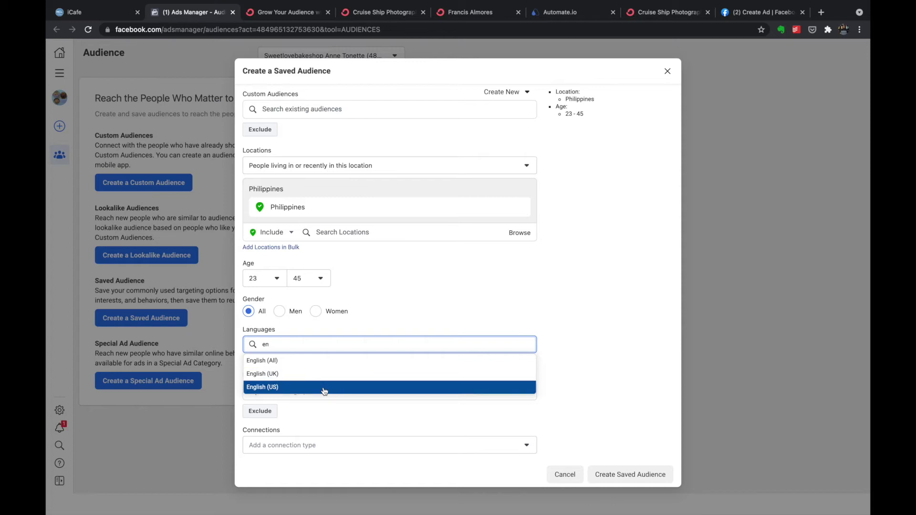
pyautogui.click(323, 361)
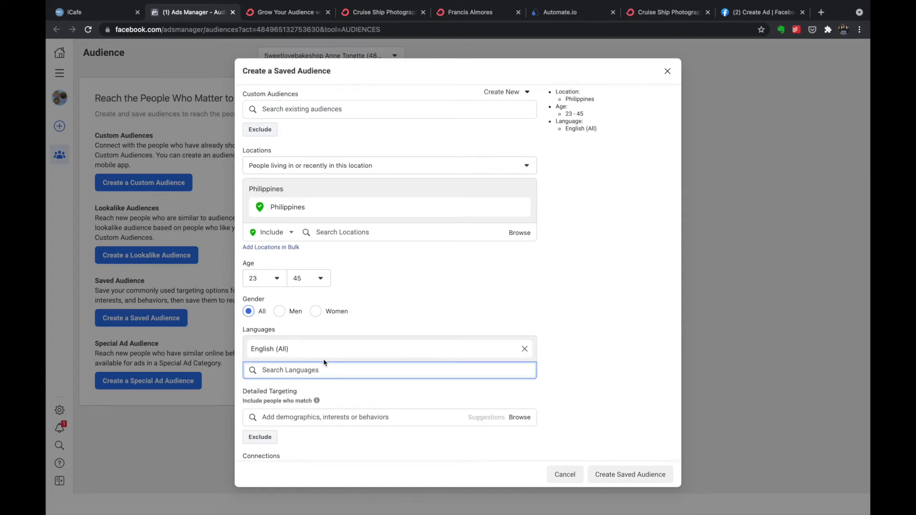
pyautogui.click(326, 370)
pyautogui.write('fil')
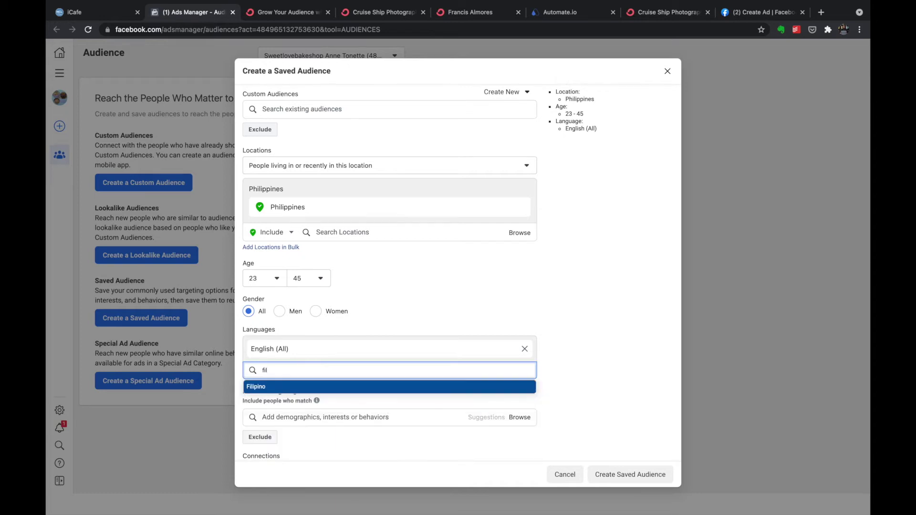
pyautogui.click(306, 389)
# Step: Search detailed targeting for "photo" and add the Photographer interest to the saved audience
pyautogui.scroll(-2, 347, 315)
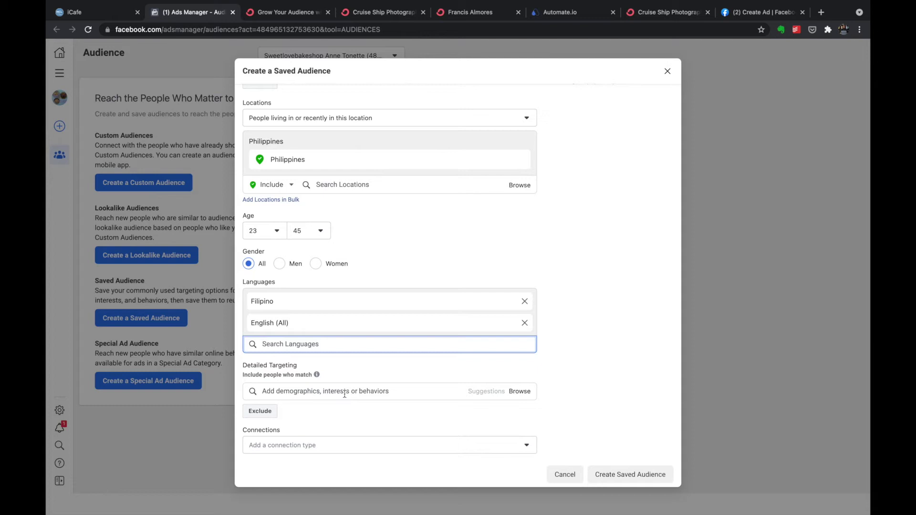
pyautogui.click(518, 392)
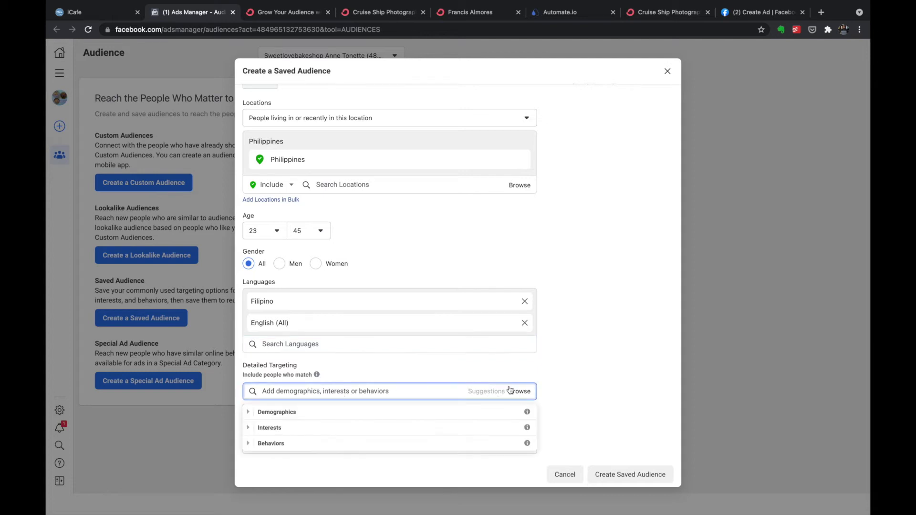
pyautogui.click(393, 390)
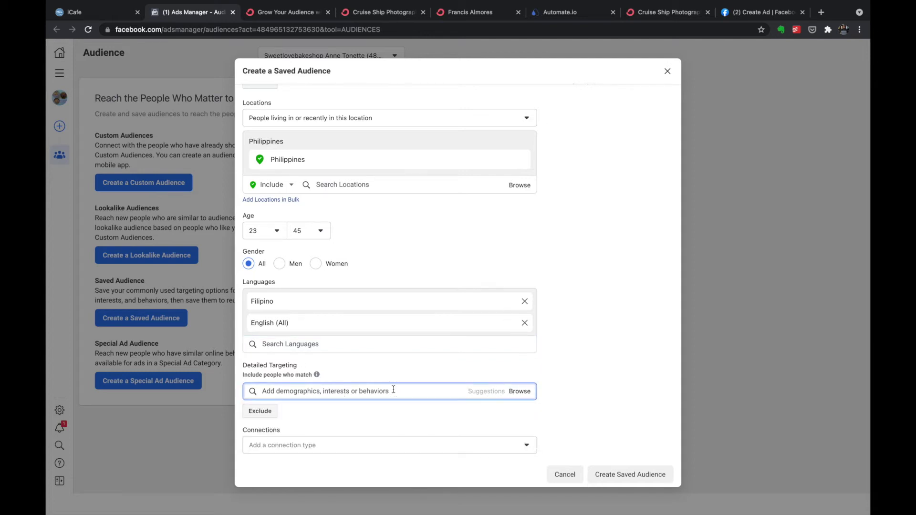
pyautogui.write('photo')
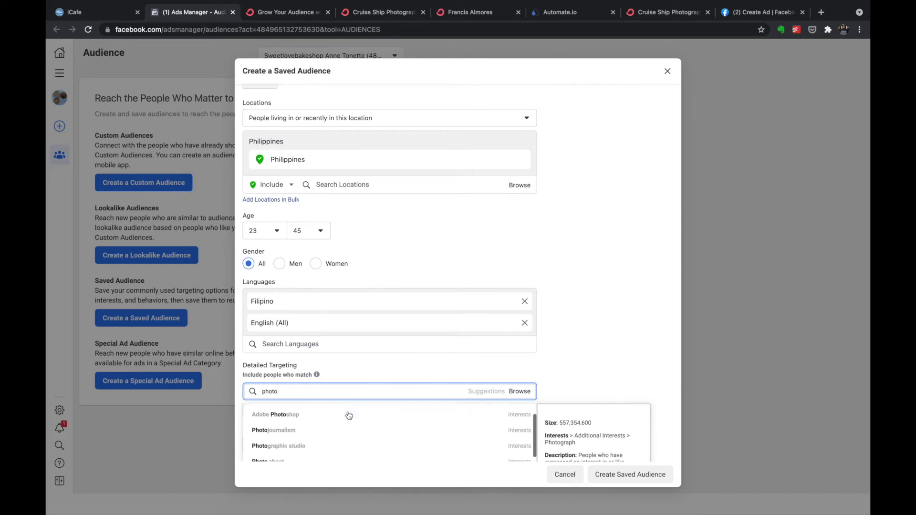
pyautogui.scroll(-2, 343, 434)
pyautogui.scroll(-5, 341, 448)
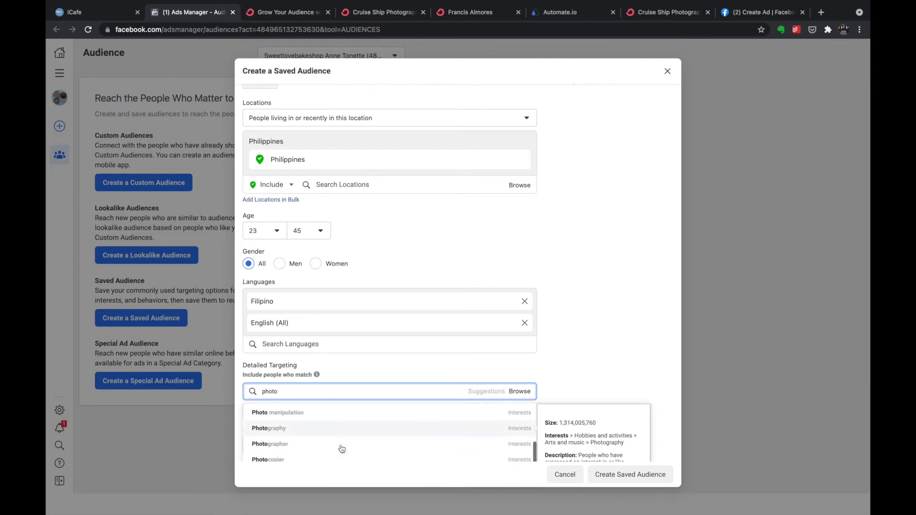
pyautogui.click(340, 447)
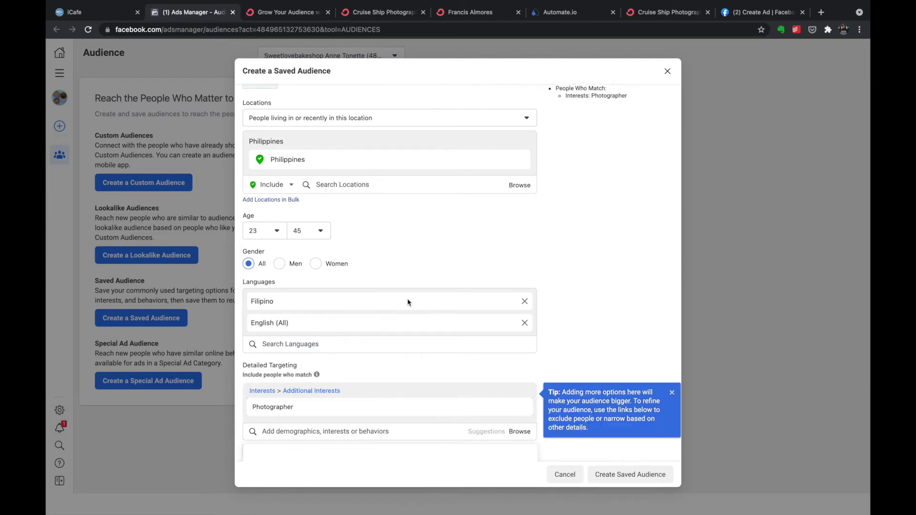
pyautogui.scroll(-2, 556, 268)
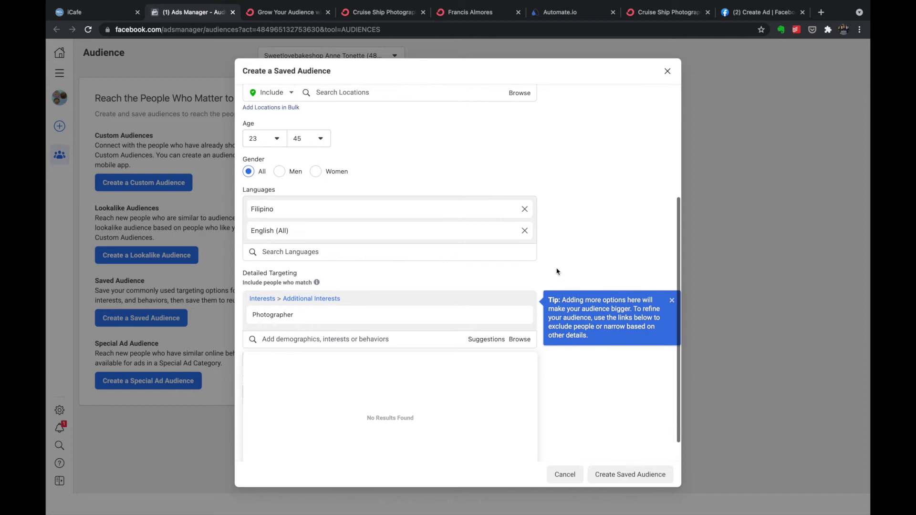
pyautogui.scroll(-1, 540, 244)
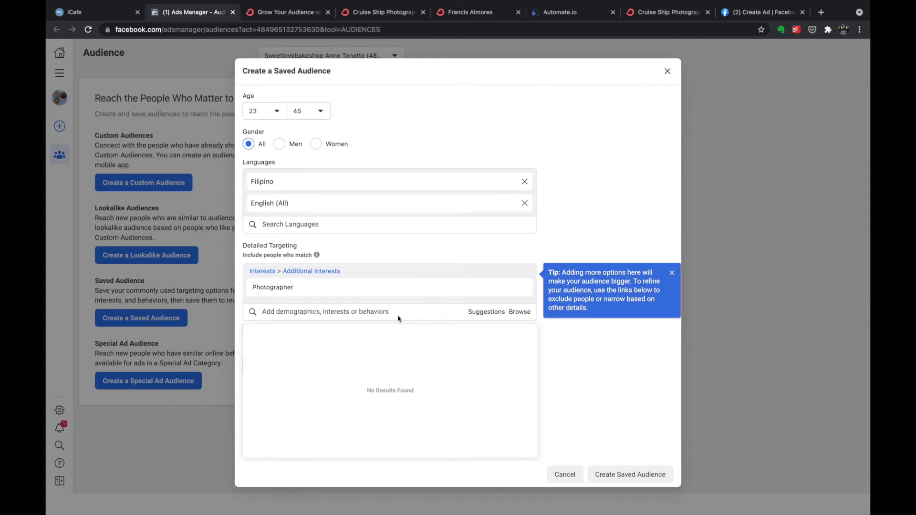
pyautogui.click(362, 292)
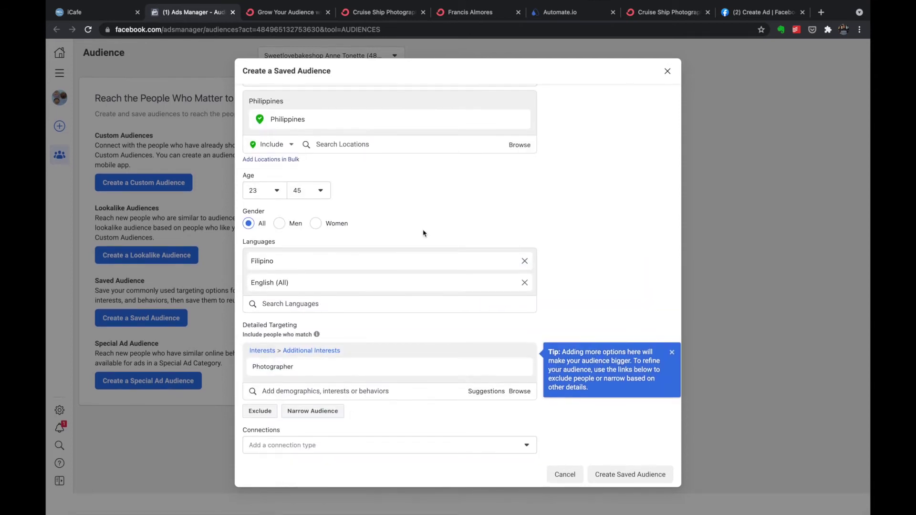
# Step: Search detailed targeting for "dslr" and add the Nikon DSLR interest
pyautogui.scroll(3, 423, 279)
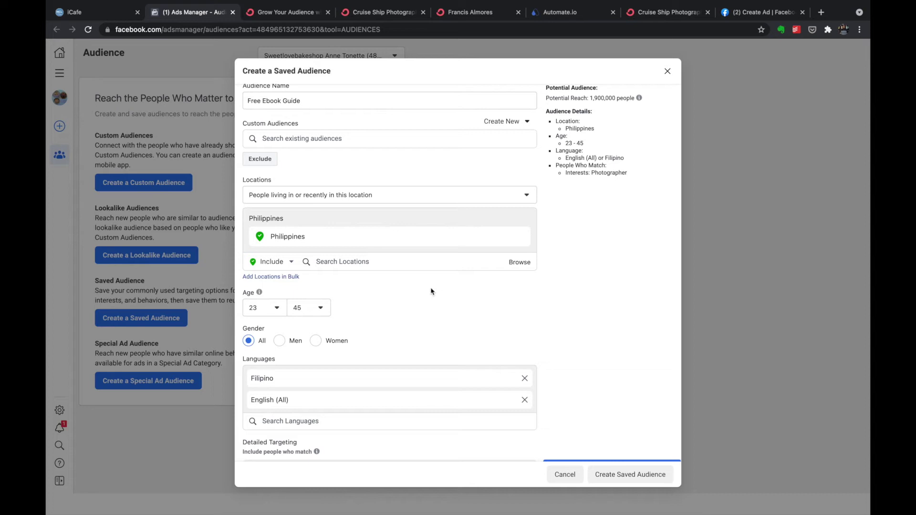
pyautogui.scroll(-3, 411, 331)
pyautogui.moveTo(365, 371)
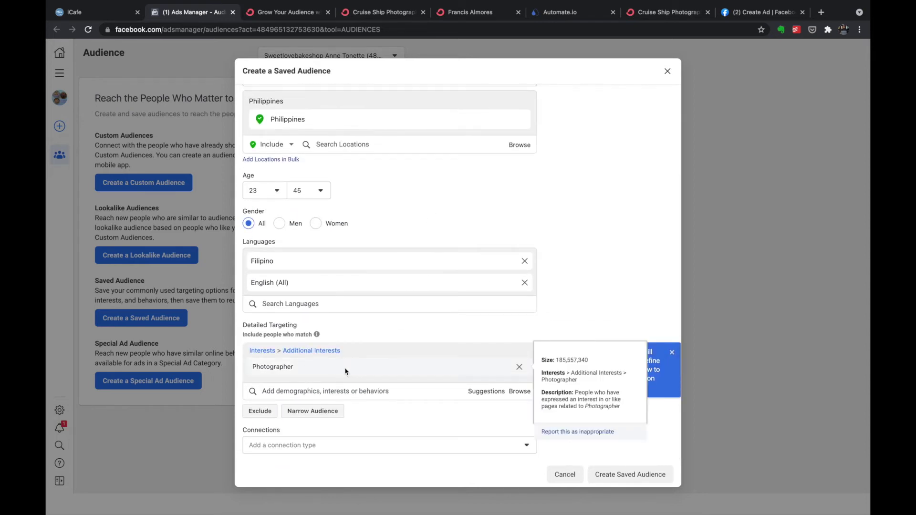
pyautogui.click(358, 392)
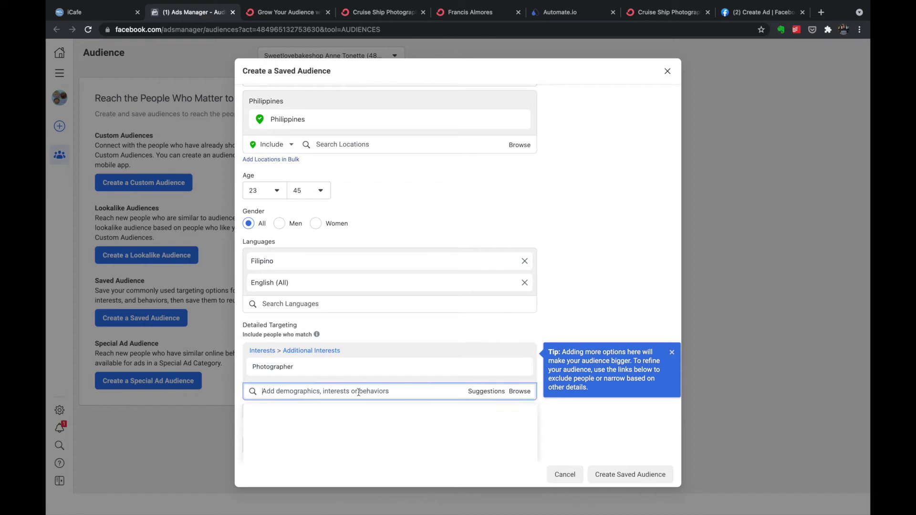
pyautogui.write('dslr')
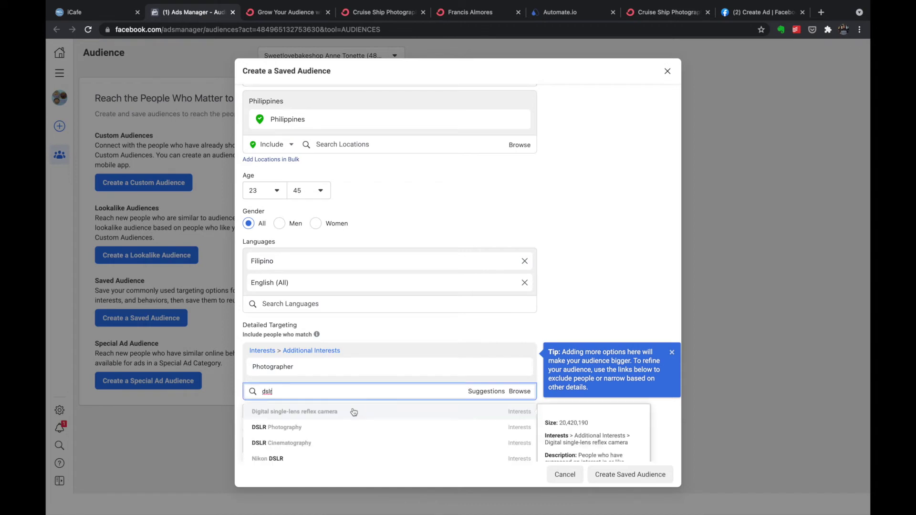
pyautogui.scroll(-3, 534, 230)
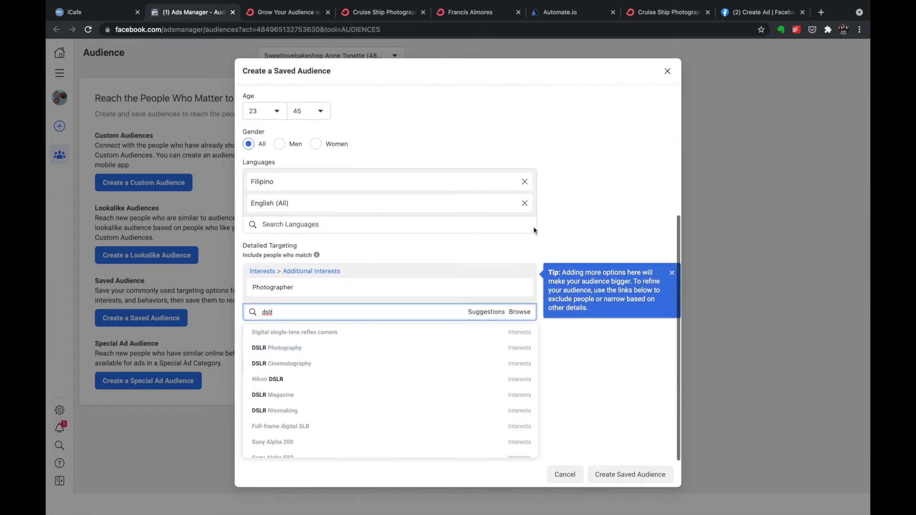
pyautogui.click(301, 379)
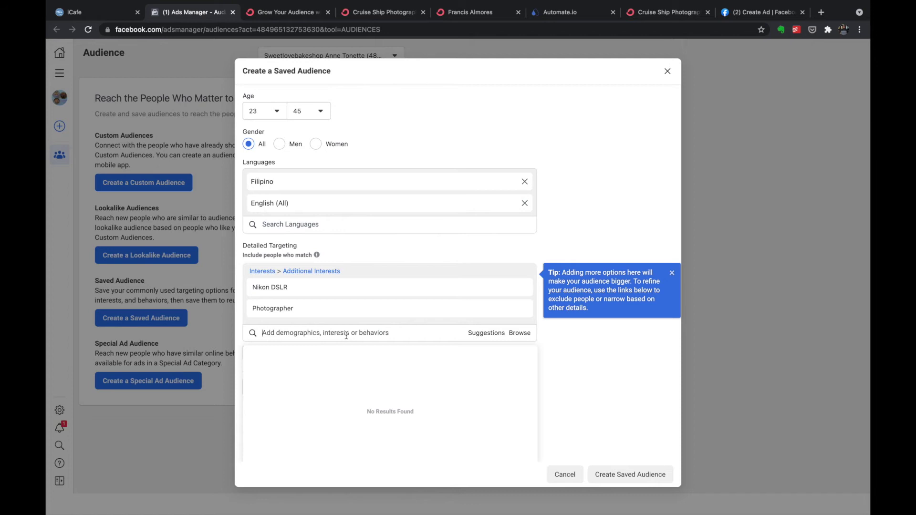
# Step: Search for "dslr" again and add the DSLR Photography interest to the detailed targeting
pyautogui.moveTo(384, 309)
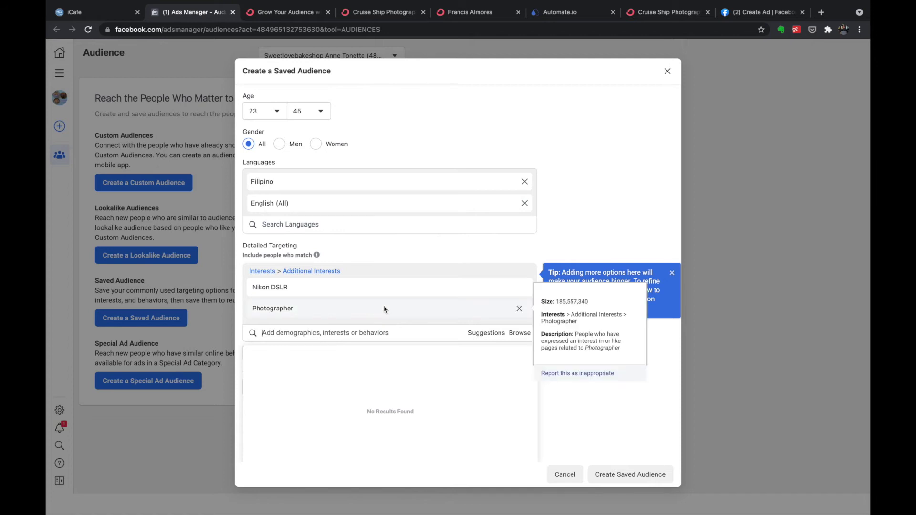
pyautogui.click(353, 332)
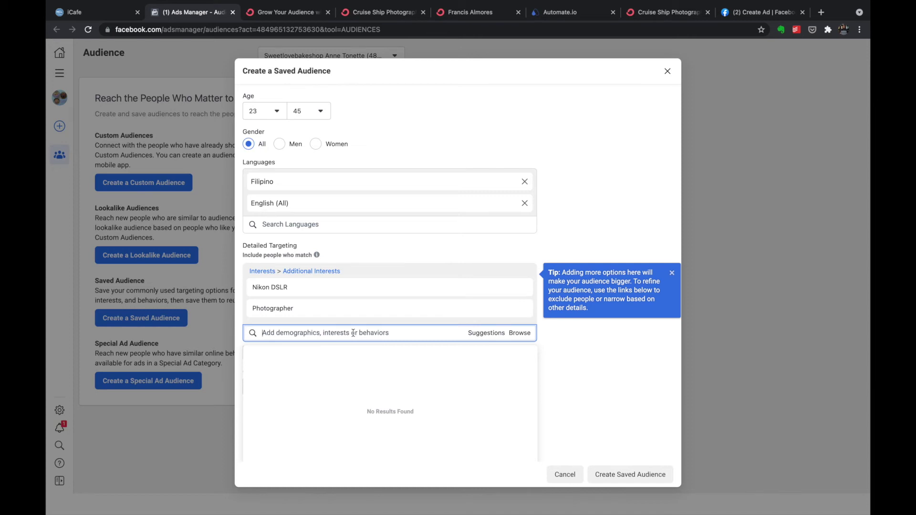
pyautogui.write('d')
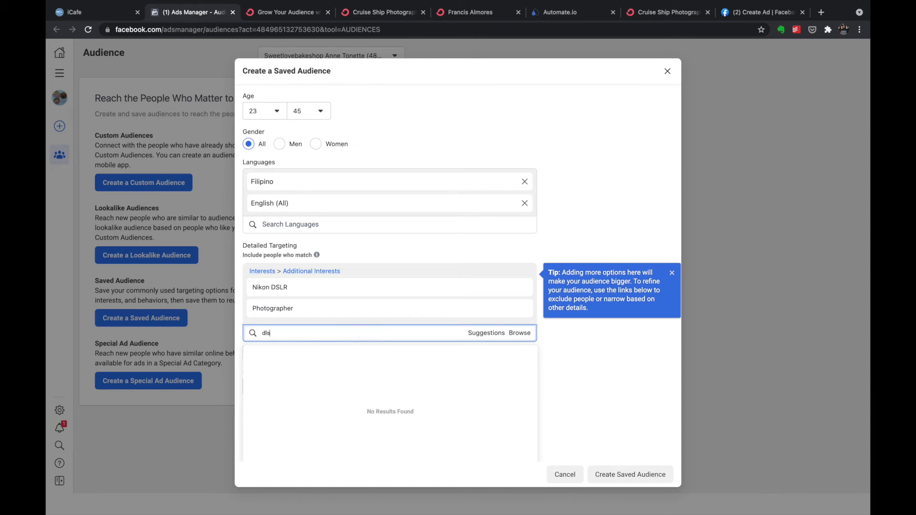
pyautogui.write('slr')
pyautogui.click(341, 370)
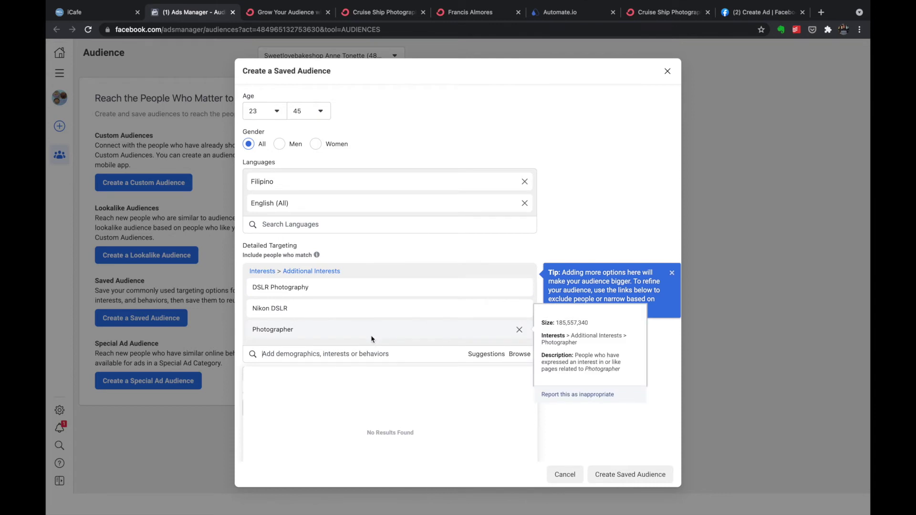
# Step: Add the DSLR Magazine interest from another "dslr" search, review the potential reach and close the suggestion list
pyautogui.click(344, 355)
pyautogui.write('dslr')
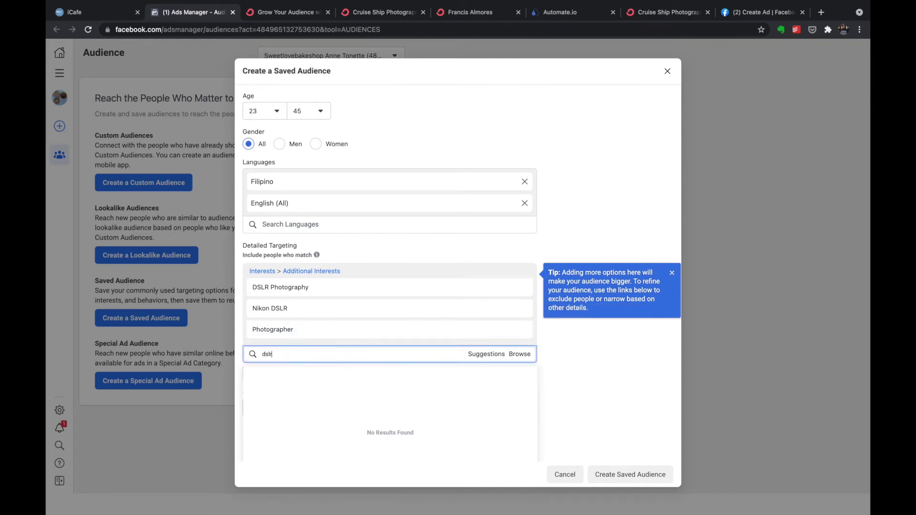
pyautogui.scroll(-2, 340, 394)
pyautogui.scroll(-3, 341, 395)
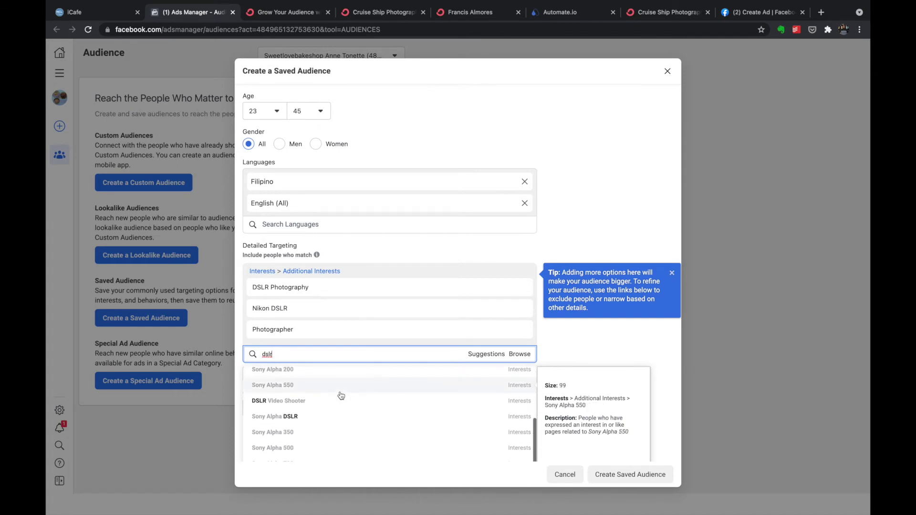
pyautogui.scroll(-4, 341, 396)
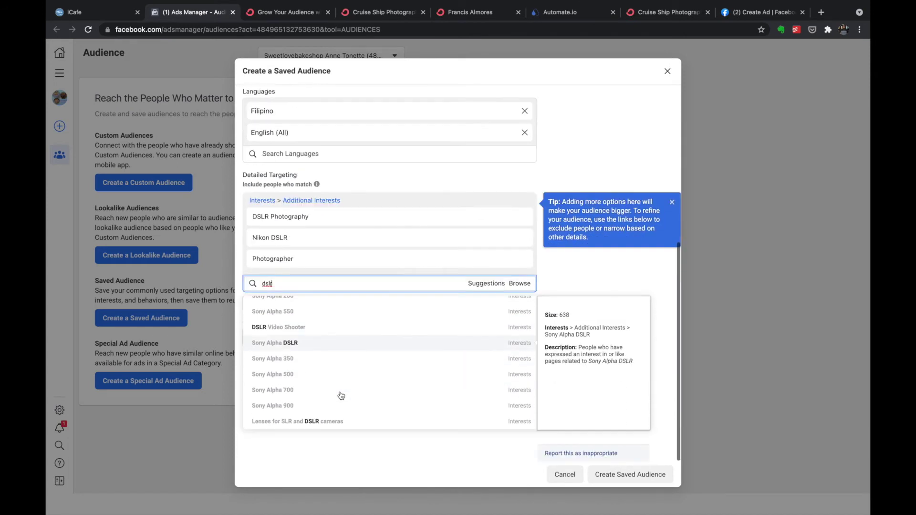
pyautogui.scroll(5, 341, 396)
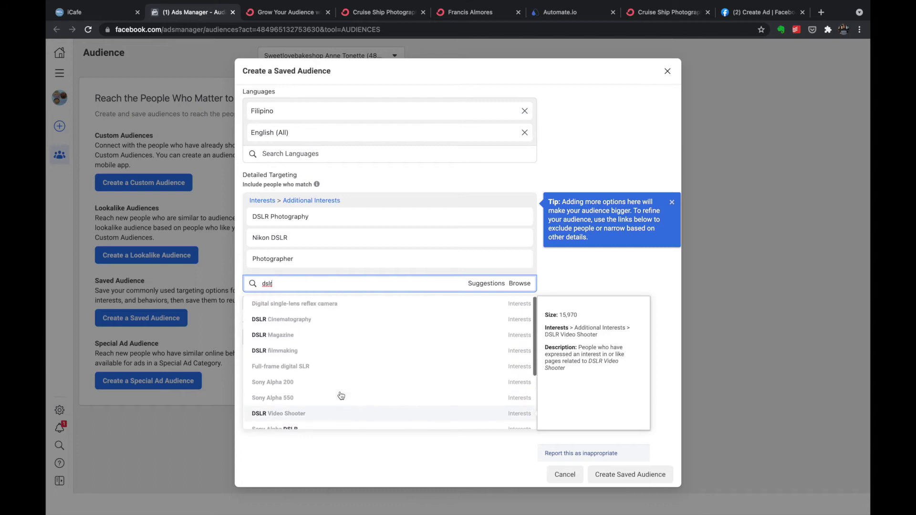
pyautogui.click(329, 337)
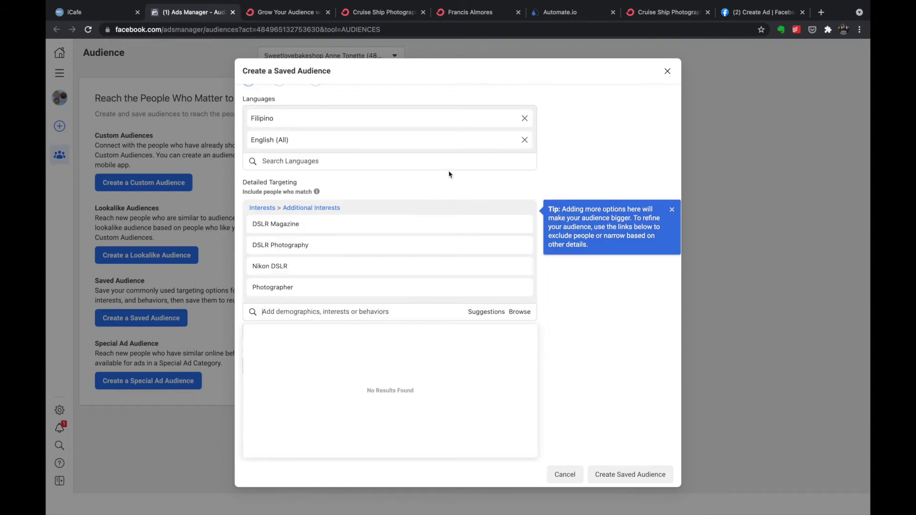
pyautogui.scroll(3, 432, 239)
pyautogui.scroll(3, 431, 239)
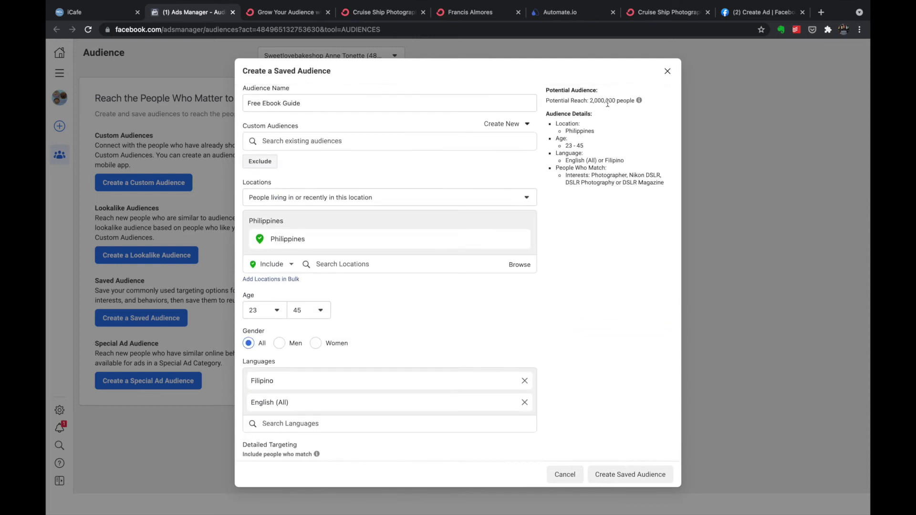
pyautogui.scroll(-5, 440, 326)
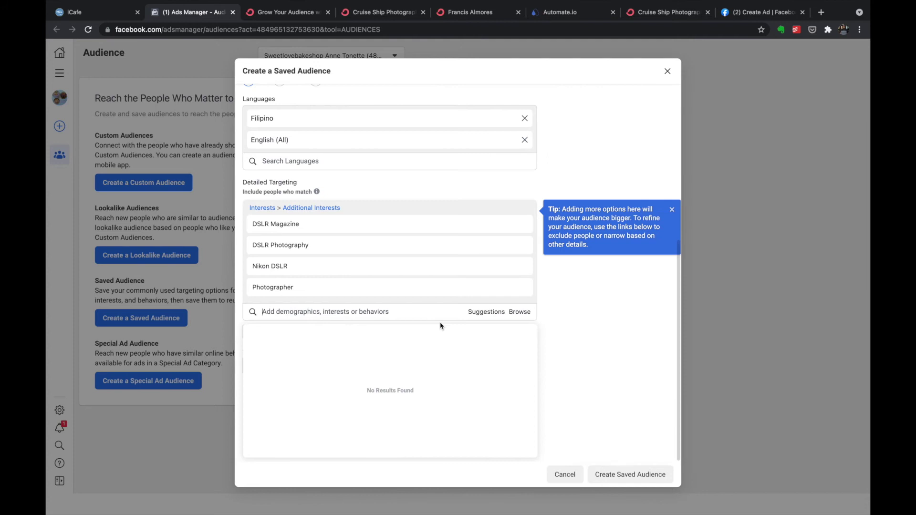
pyautogui.click(570, 319)
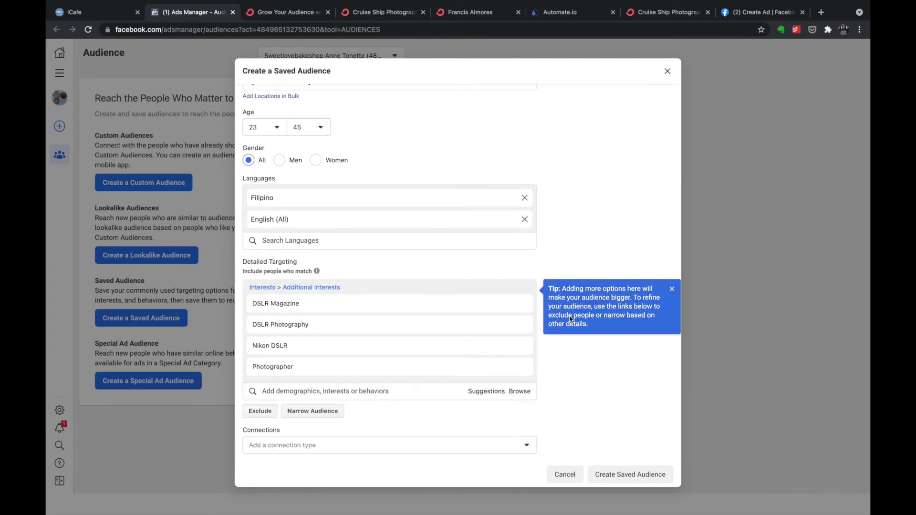
# Step: Narrow the saved audience with an additional must-also-match targeting condition and check the sizes of the included photography interests
pyautogui.click(327, 411)
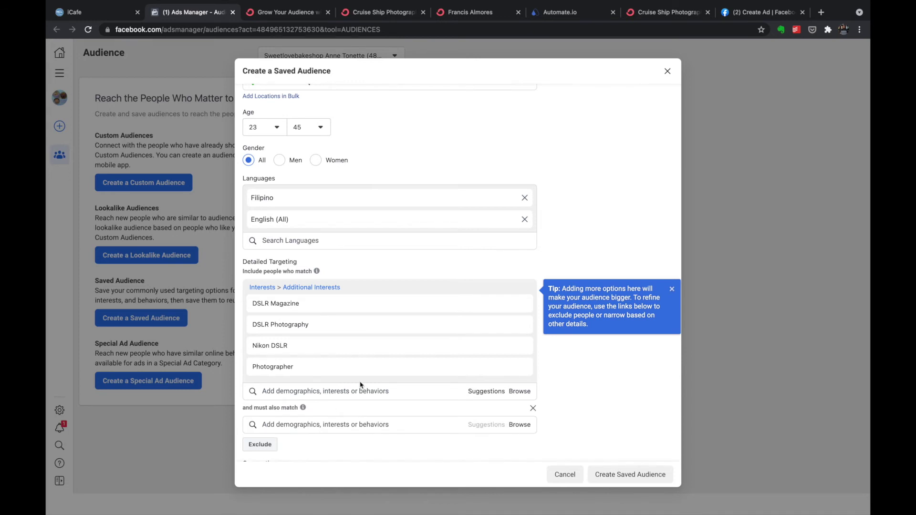
pyautogui.scroll(-1, 353, 381)
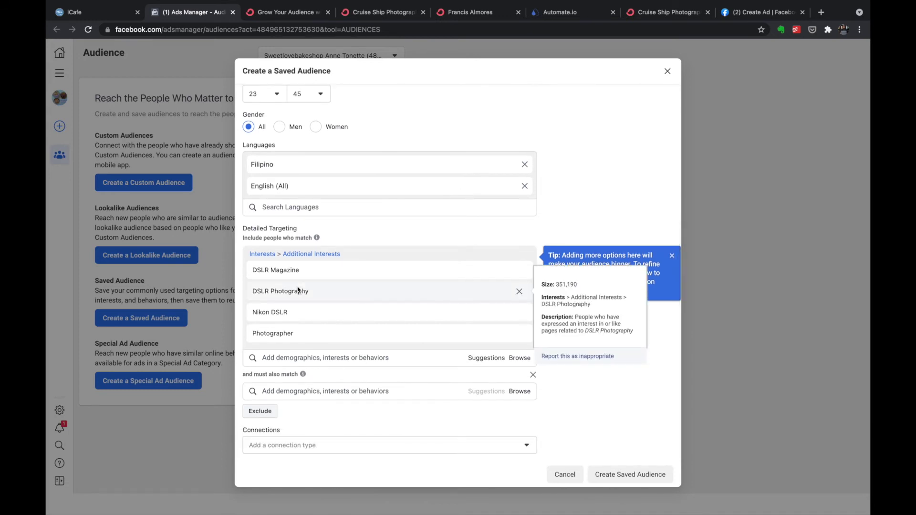
pyautogui.moveTo(294, 333)
pyautogui.moveTo(278, 276)
# Step: Search the must-also-match condition for "job" and add the New job life event
pyautogui.click(301, 390)
pyautogui.write('l')
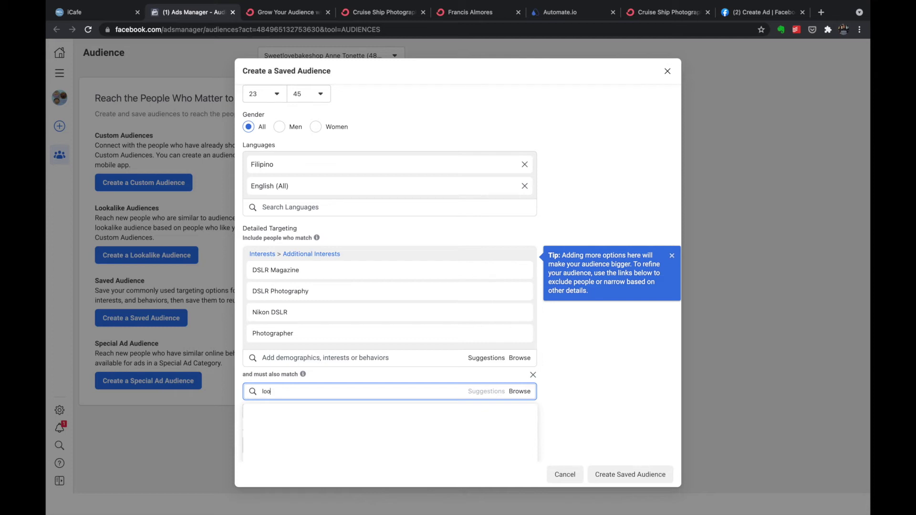
pyautogui.write('o')
pyautogui.press('BackSpace')
pyautogui.press('BackSpace')
pyautogui.write('job')
pyautogui.scroll(-3, 293, 337)
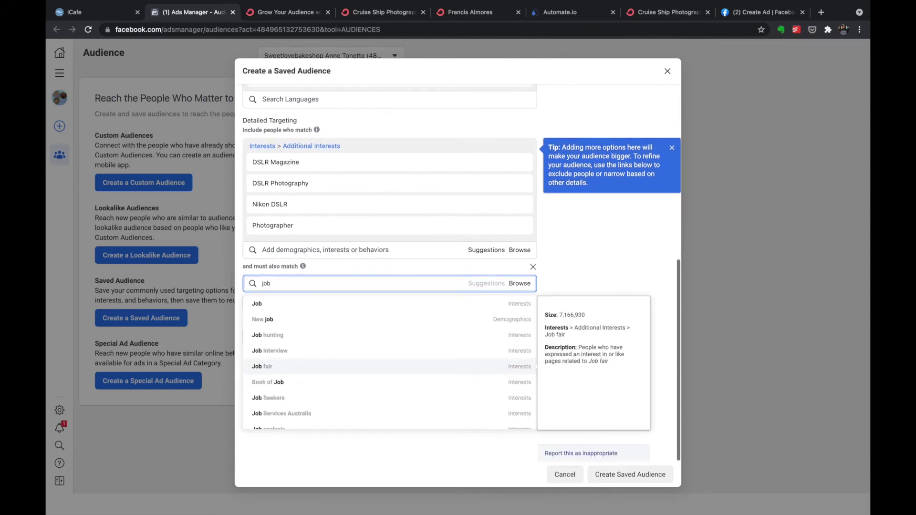
pyautogui.click(296, 320)
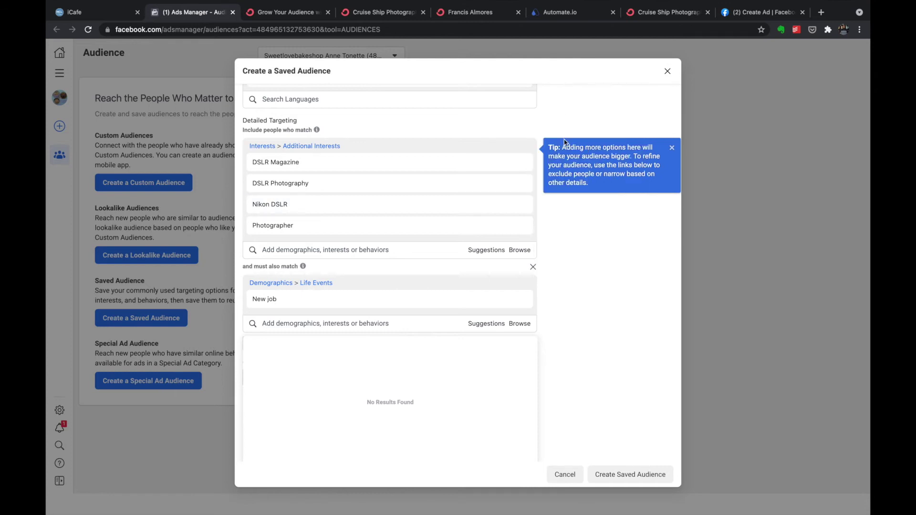
# Step: Review the potential reach and remove the New job life event from the must-also-match condition
pyautogui.scroll(7, 564, 142)
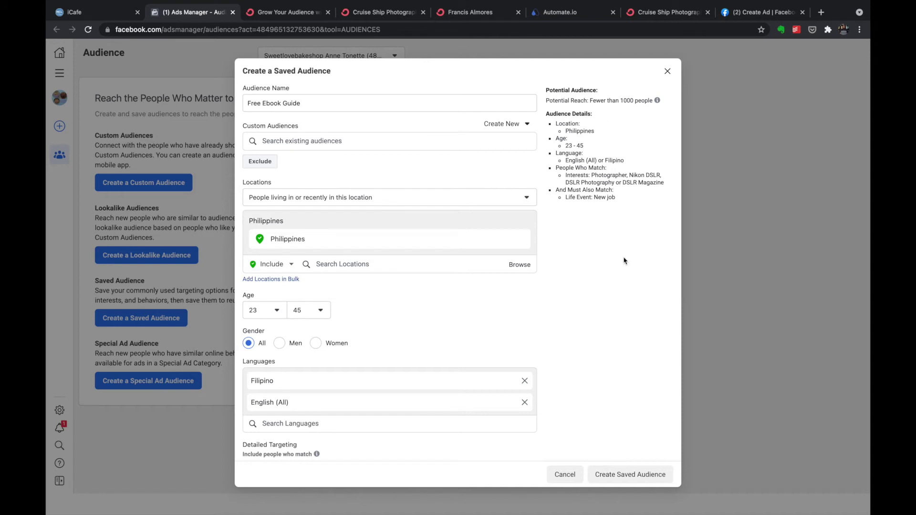
pyautogui.scroll(-7, 624, 261)
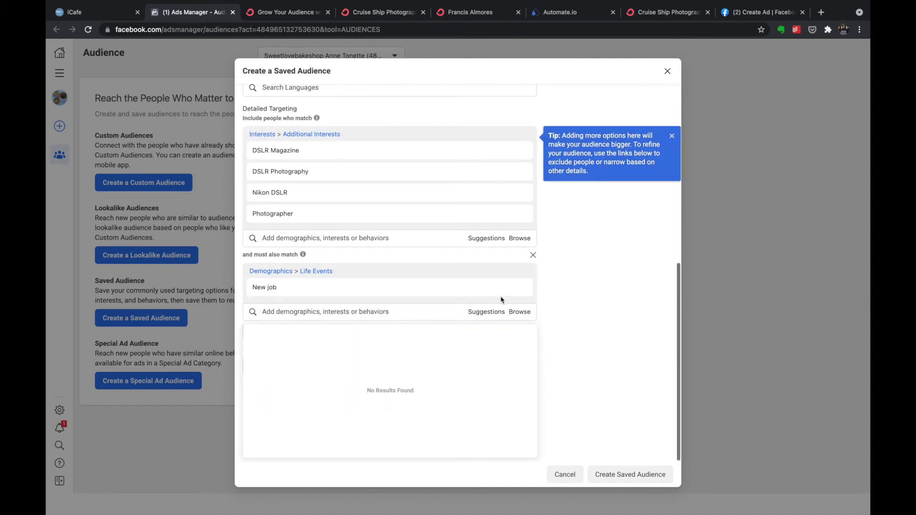
pyautogui.scroll(2, 517, 290)
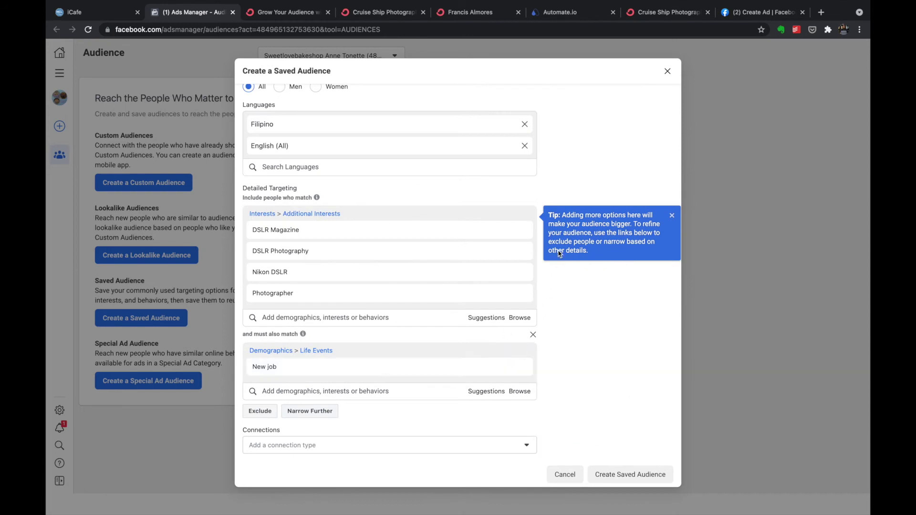
pyautogui.scroll(3, 562, 228)
pyautogui.scroll(3, 562, 228)
pyautogui.scroll(-6, 562, 228)
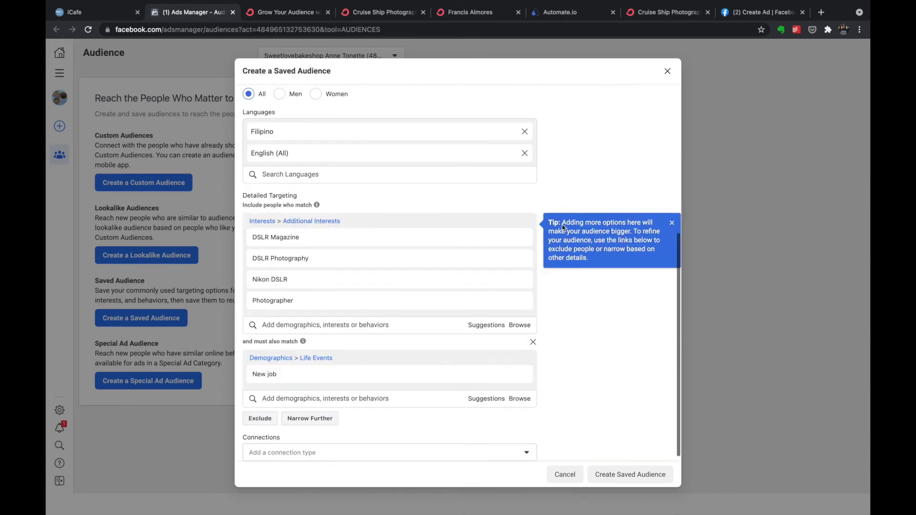
pyautogui.moveTo(443, 373)
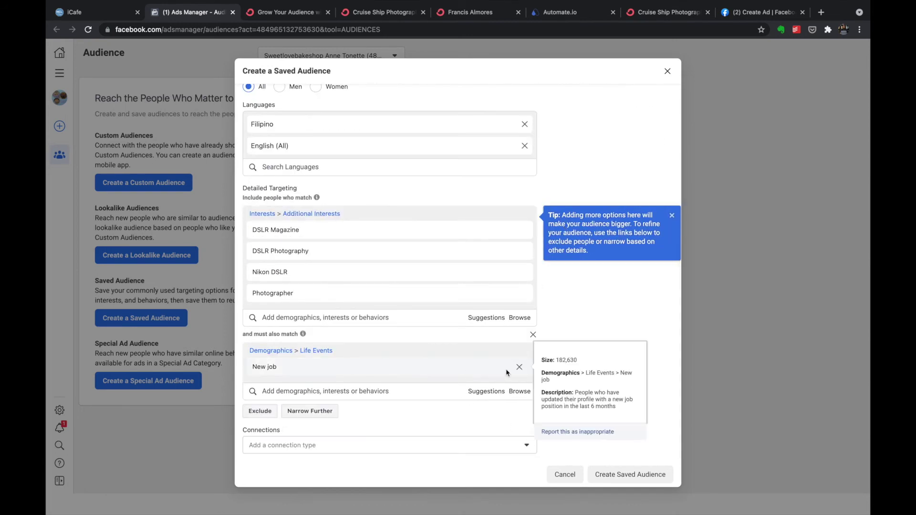
pyautogui.click(519, 367)
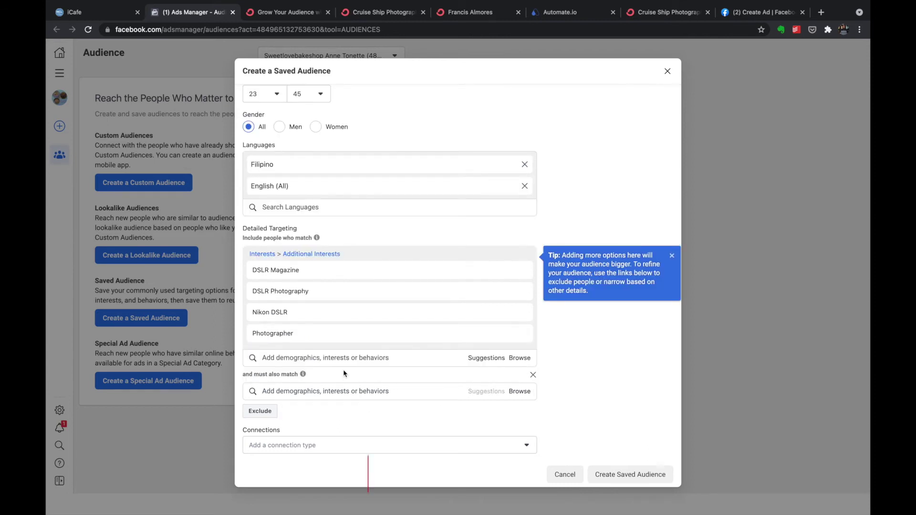
# Step: Search the must-also-match condition for "job", add the Job hunting interest and check the potential reach
pyautogui.click(336, 391)
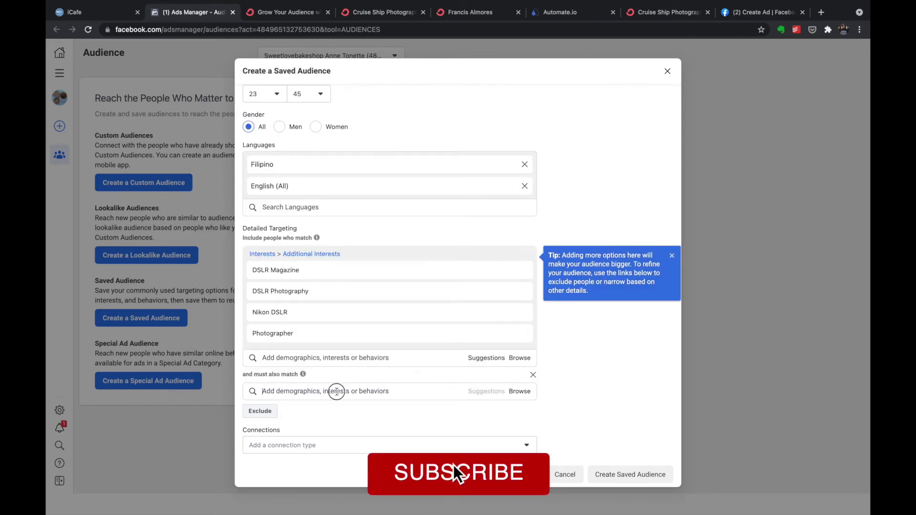
pyautogui.write('iob')
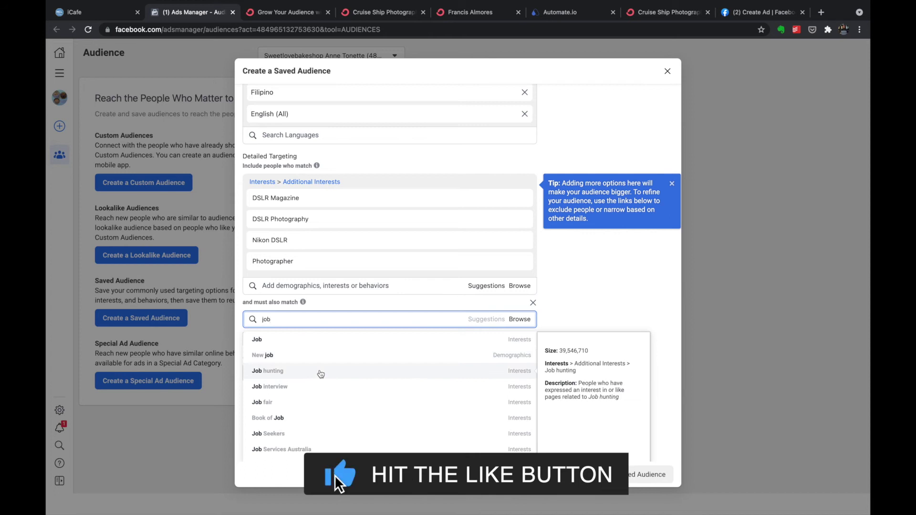
pyautogui.click(321, 371)
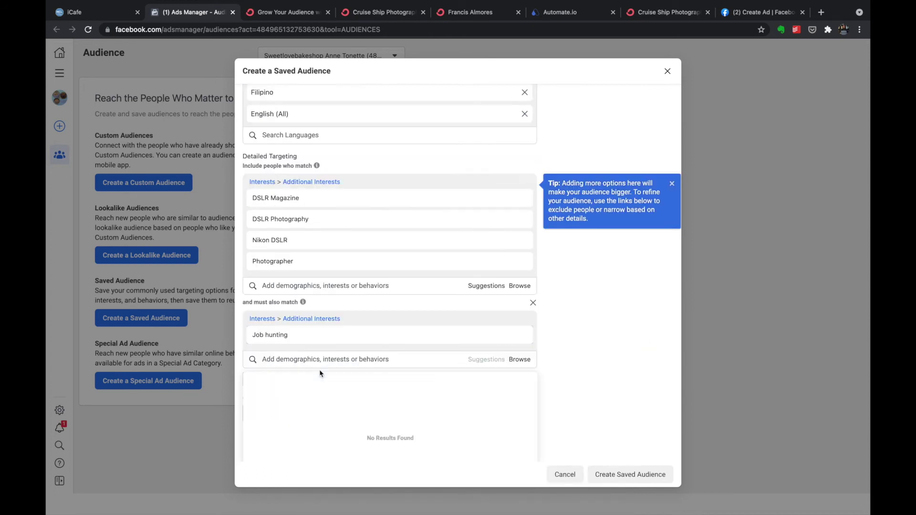
pyautogui.scroll(6, 535, 213)
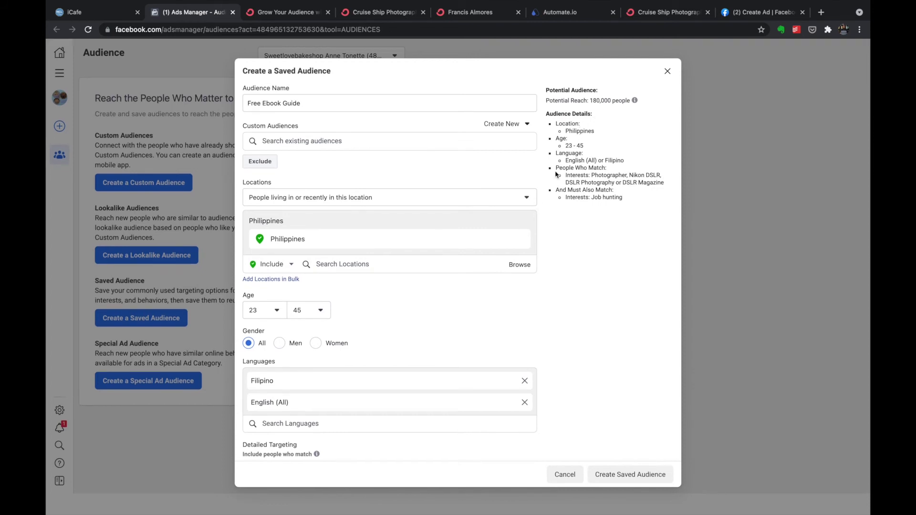
# Step: Add the Job Seekers interest to the must-also-match condition from another "job" search and review the audience details
pyautogui.scroll(-7, 450, 281)
pyautogui.click(338, 312)
pyautogui.write('job')
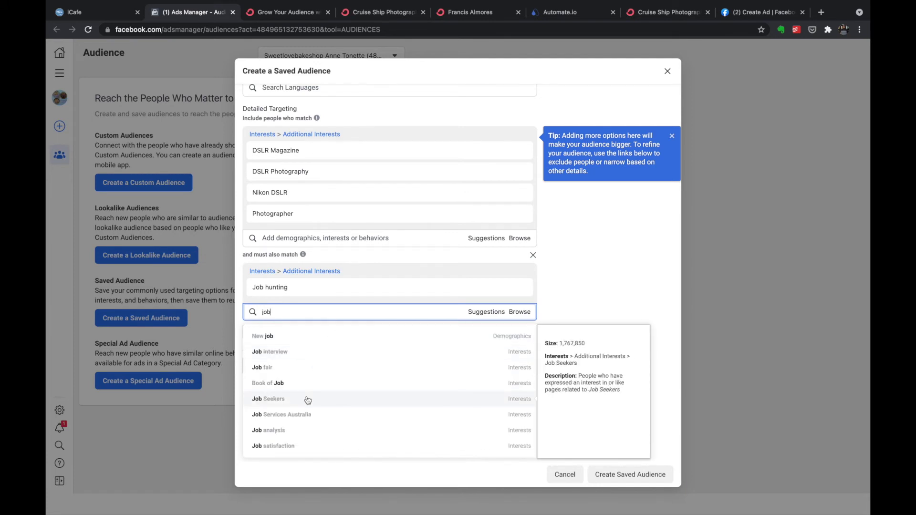
pyautogui.click(308, 400)
pyautogui.scroll(1, 419, 225)
pyautogui.scroll(7, 418, 228)
# Step: Search the main detailed targeting for "photo", add the Digital photography interest and check the potential reach
pyautogui.scroll(-2, 454, 315)
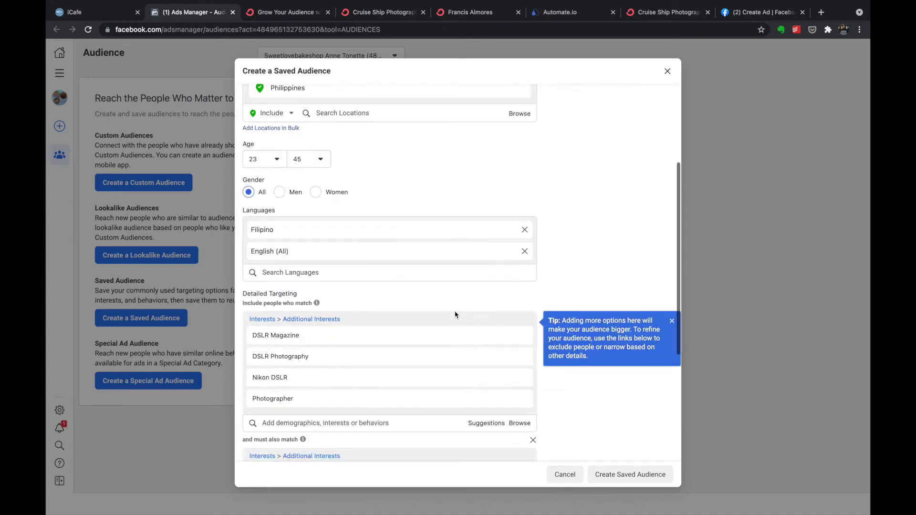
pyautogui.scroll(-5, 454, 315)
pyautogui.scroll(1, 455, 315)
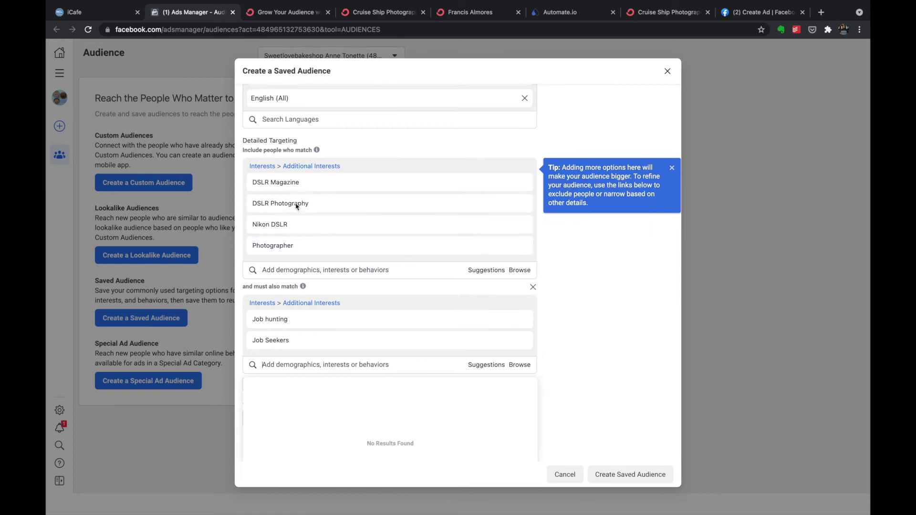
pyautogui.scroll(1, 349, 266)
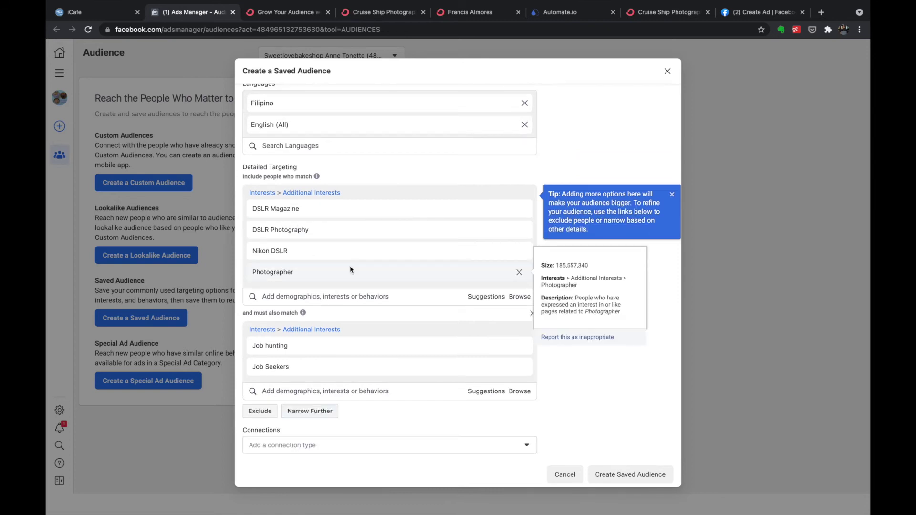
pyautogui.click(336, 293)
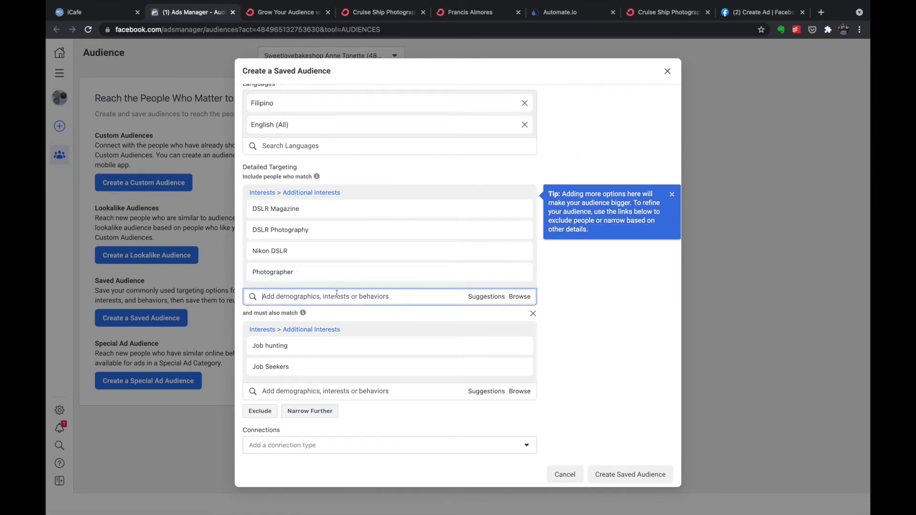
pyautogui.write('photo')
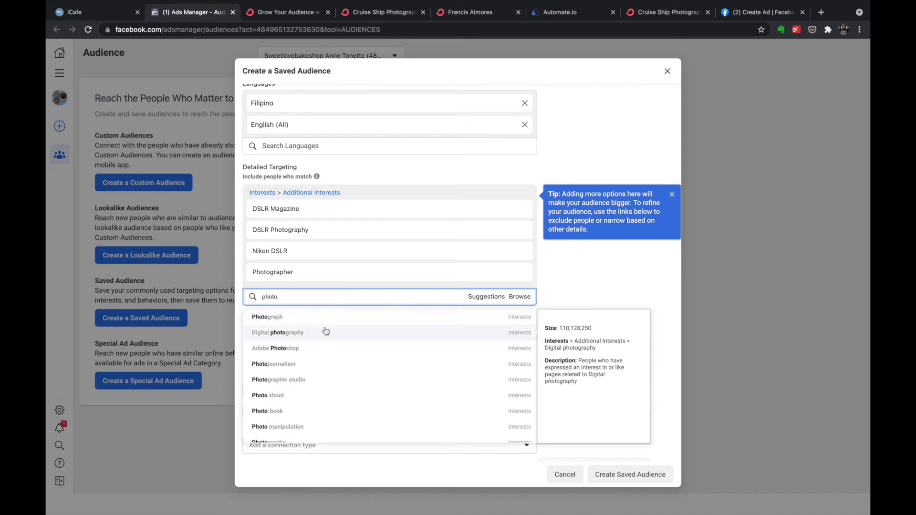
pyautogui.click(325, 333)
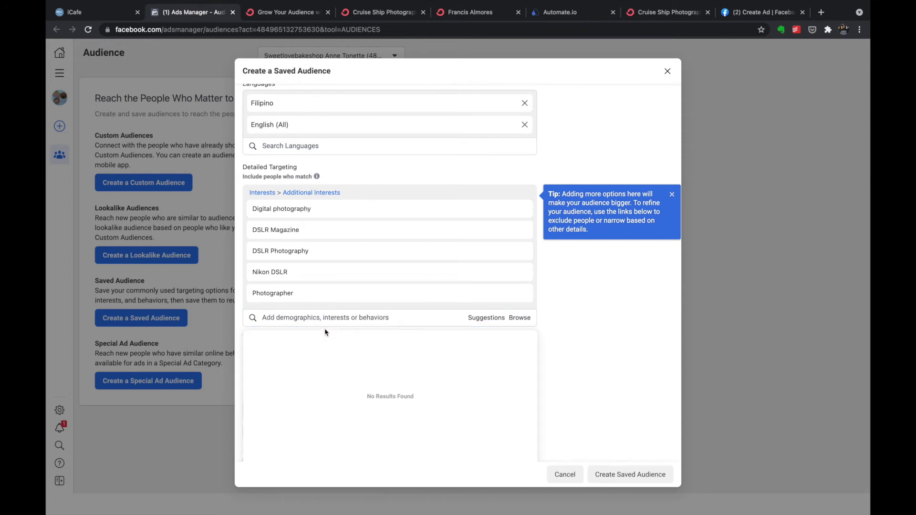
pyautogui.scroll(6, 434, 205)
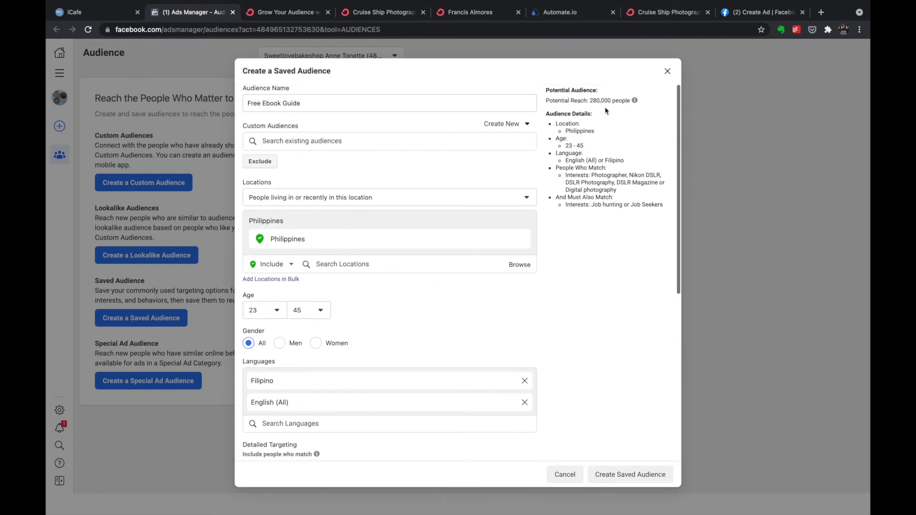
# Step: Search the main detailed targeting for "photo" again and add the Portrait photography interest
pyautogui.scroll(-6, 439, 334)
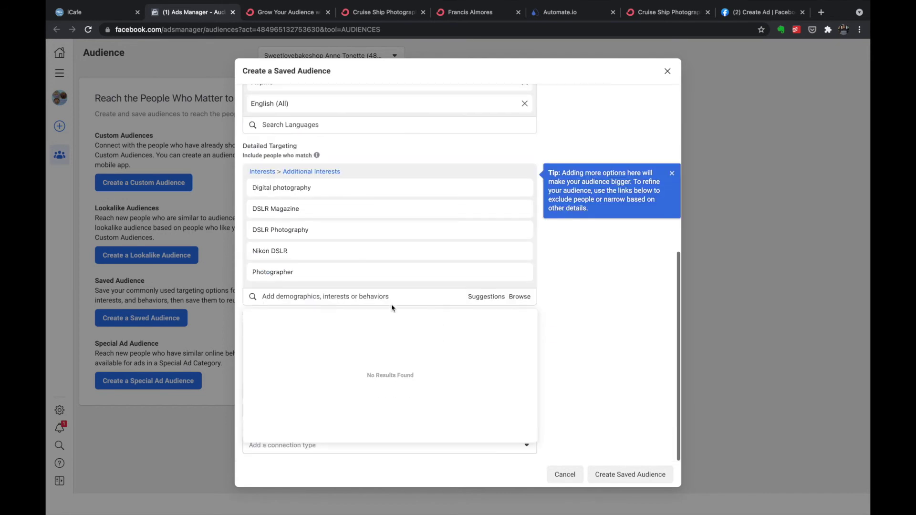
pyautogui.click(369, 294)
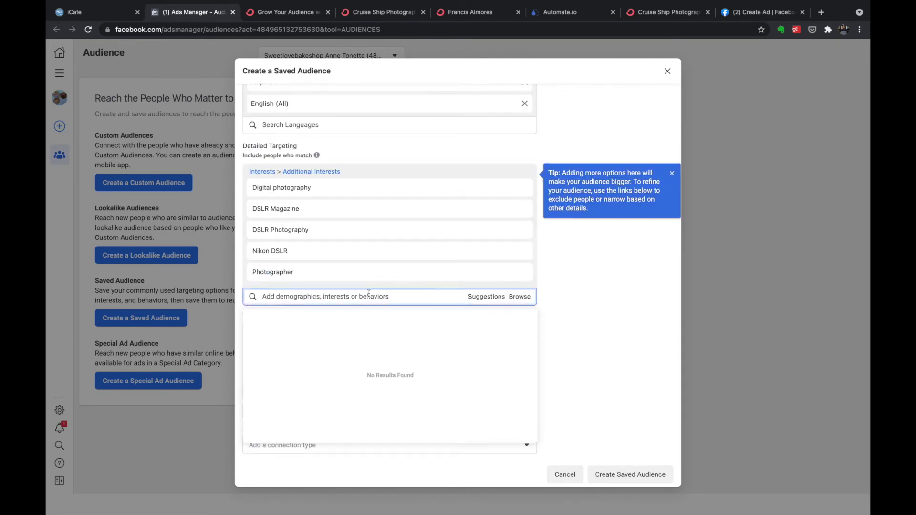
pyautogui.write('photo')
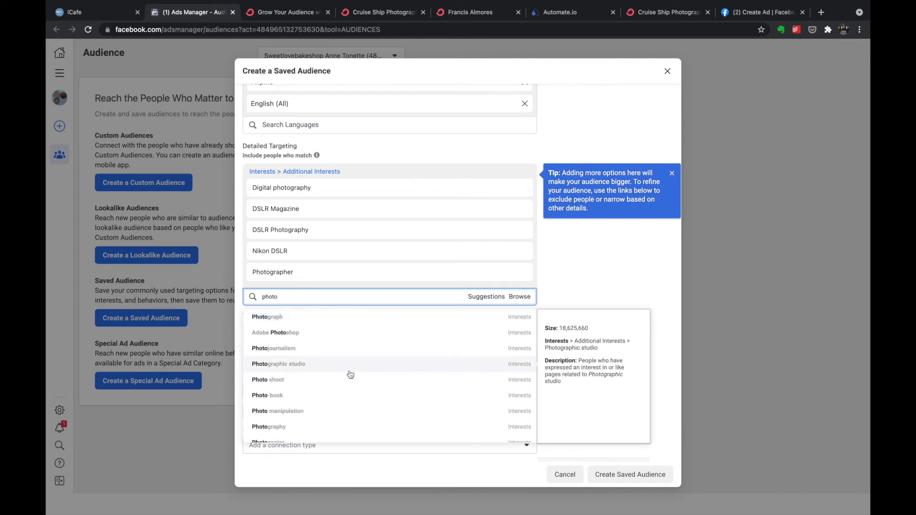
pyautogui.scroll(-3, 351, 374)
pyautogui.scroll(-5, 350, 374)
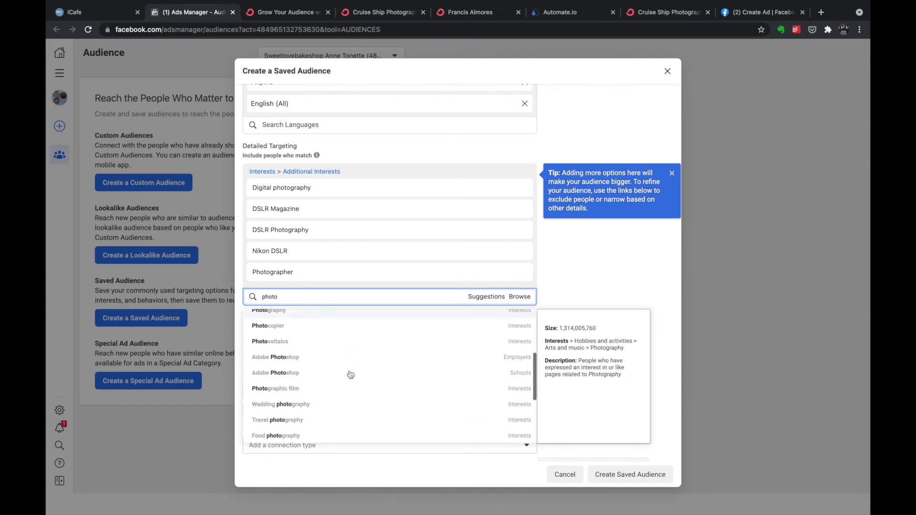
pyautogui.scroll(-3, 351, 374)
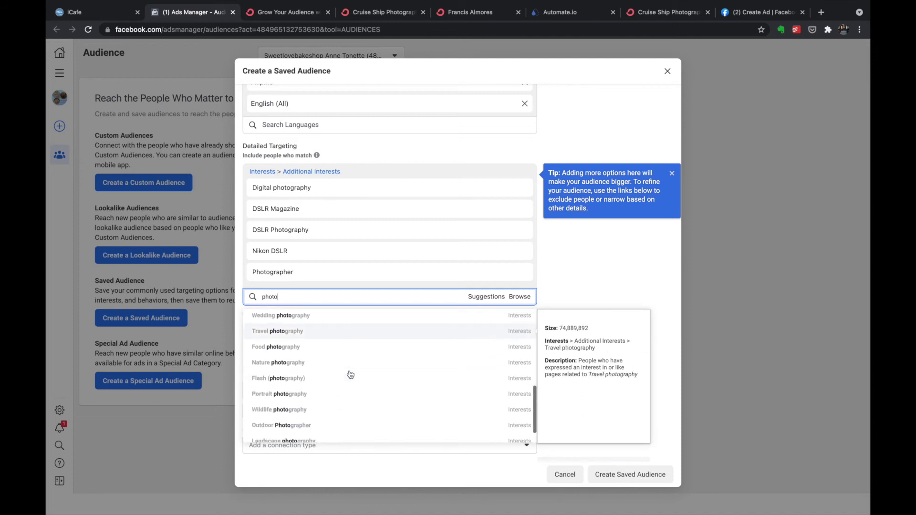
pyautogui.click(333, 393)
# Step: Add the Travel photography interest to the main detailed targeting from another "photo" search
pyautogui.write('p')
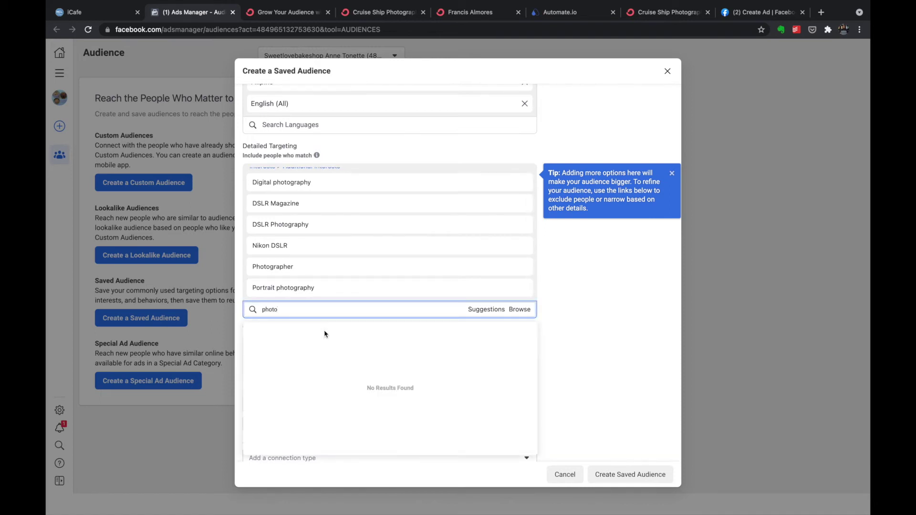
pyautogui.scroll(-4, 323, 368)
pyautogui.scroll(-3, 323, 367)
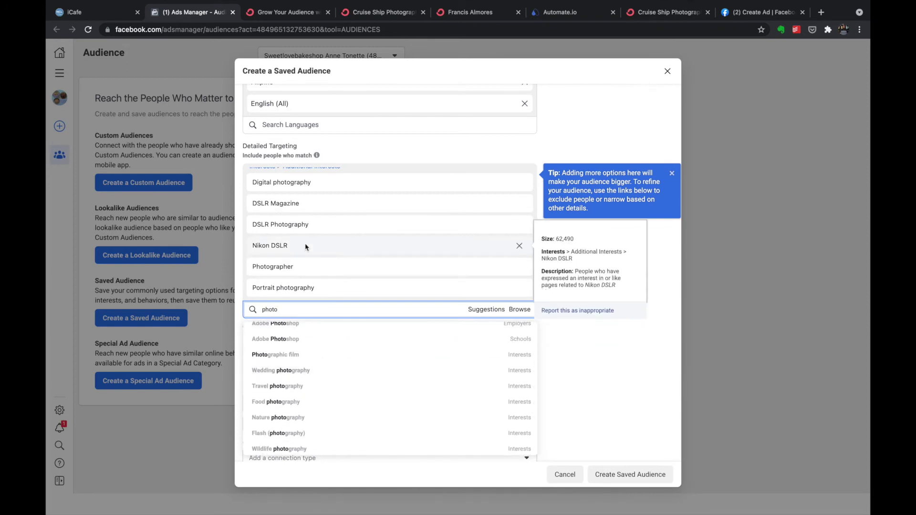
pyautogui.click(298, 386)
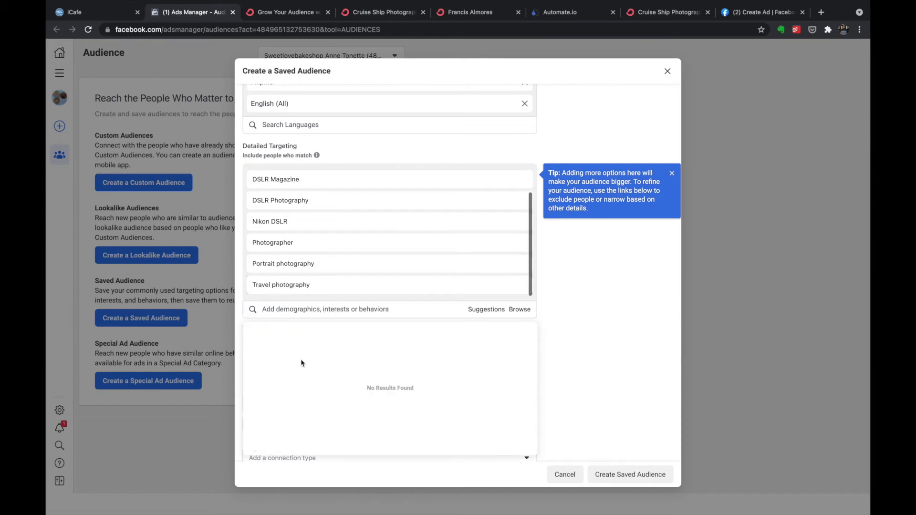
# Step: Search for "wedding photog", add the Wedding photography interest to the main detailed targeting and review the potential reach
pyautogui.write('wd')
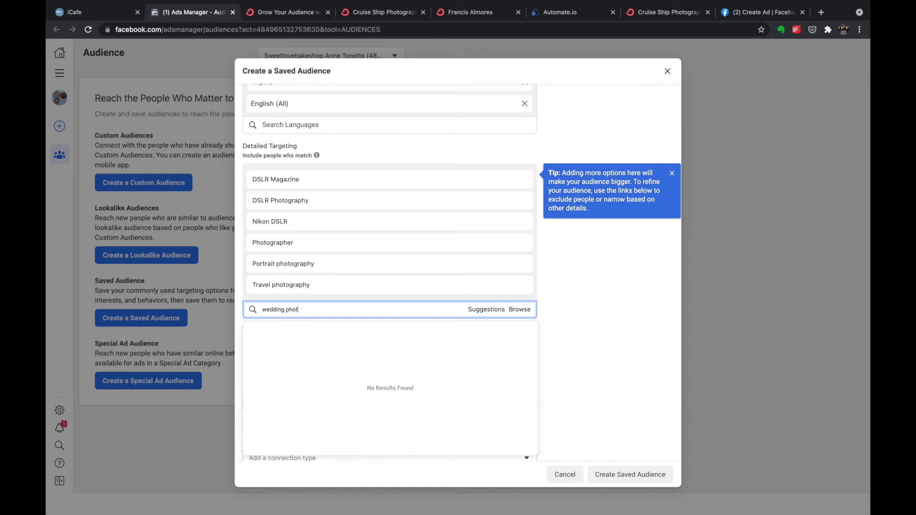
pyautogui.write('g')
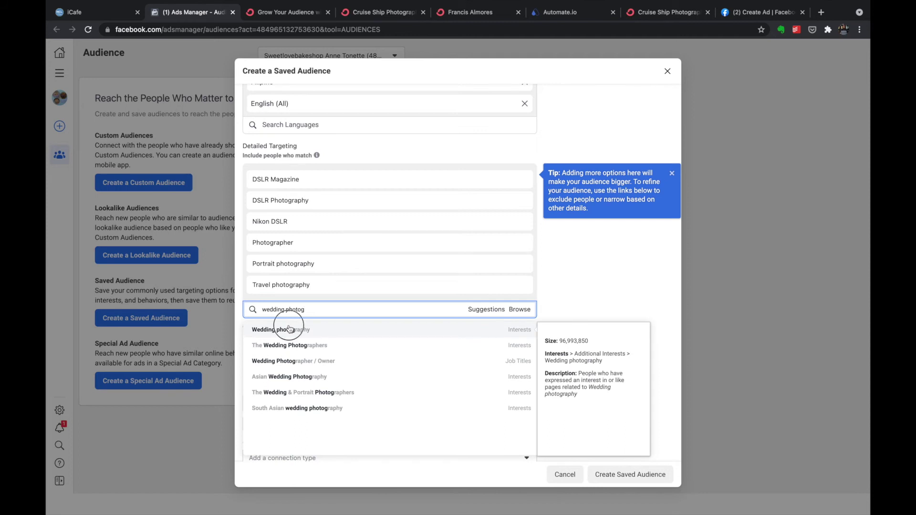
pyautogui.click(289, 329)
pyautogui.scroll(2, 362, 233)
pyautogui.scroll(8, 604, 159)
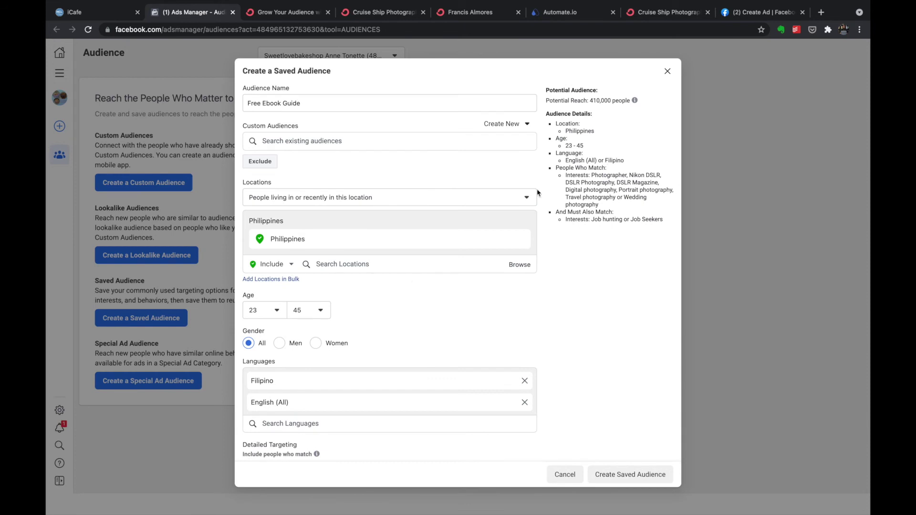
pyautogui.scroll(-10, 384, 338)
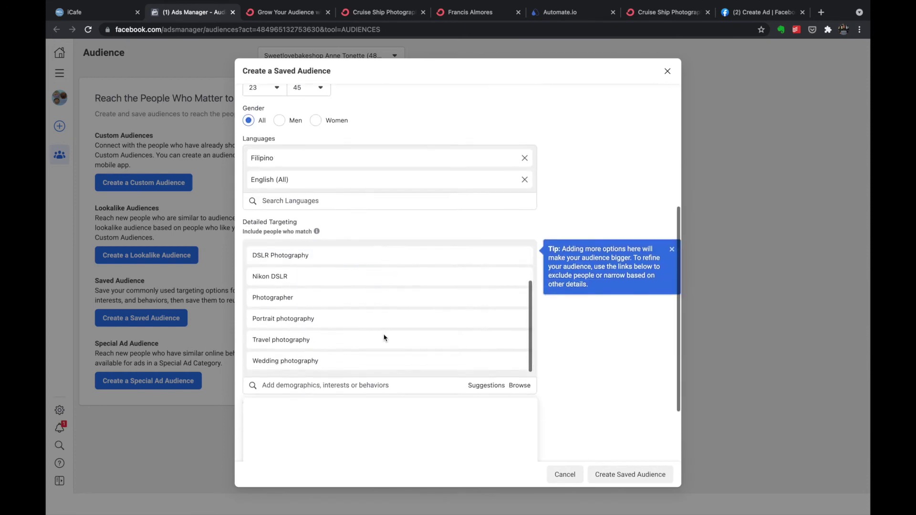
# Step: Review the saved audience's photography and job-hunting interests together with its potential reach and audience details
pyautogui.scroll(-3, 384, 337)
pyautogui.scroll(2, 377, 200)
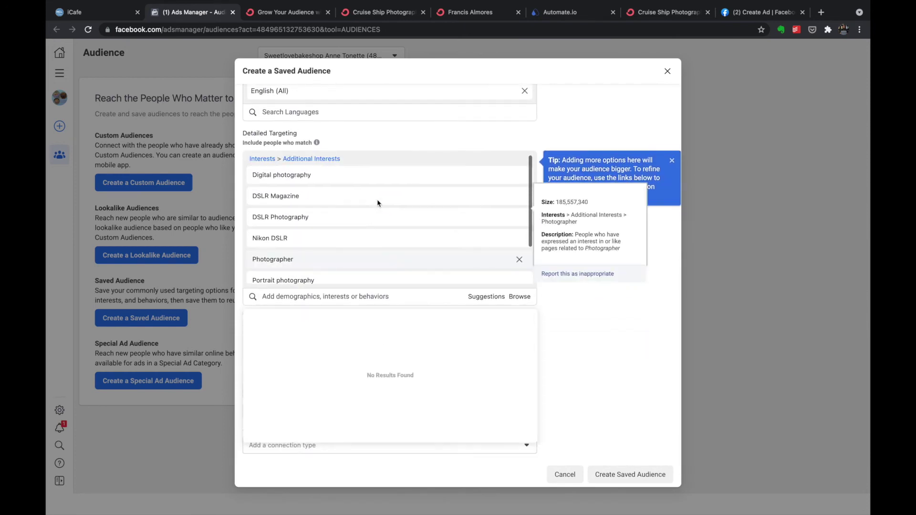
pyautogui.scroll(1, 376, 199)
pyautogui.scroll(-1, 439, 329)
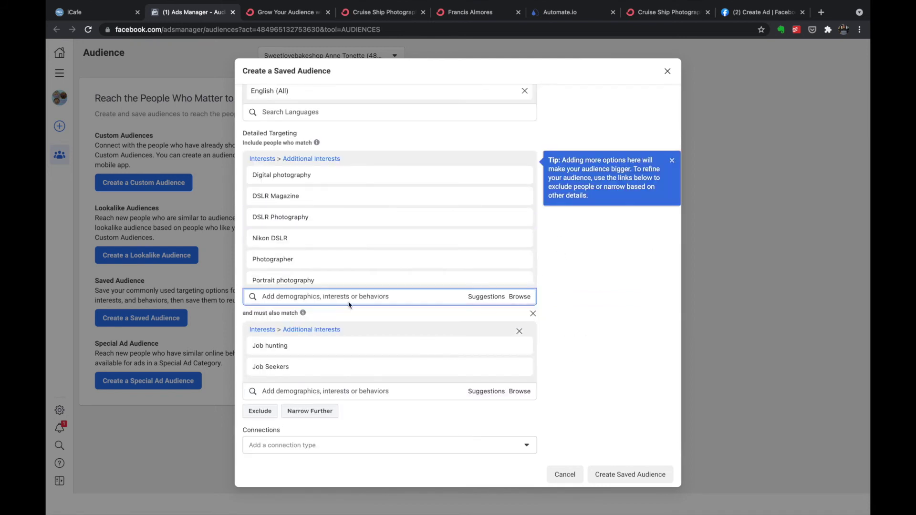
pyautogui.scroll(7, 334, 215)
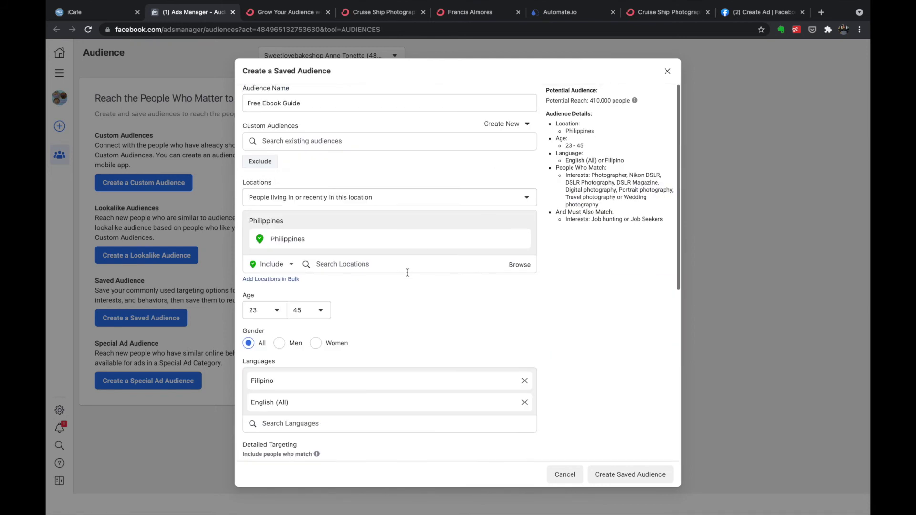
pyautogui.scroll(-6, 372, 329)
pyautogui.scroll(7, 373, 340)
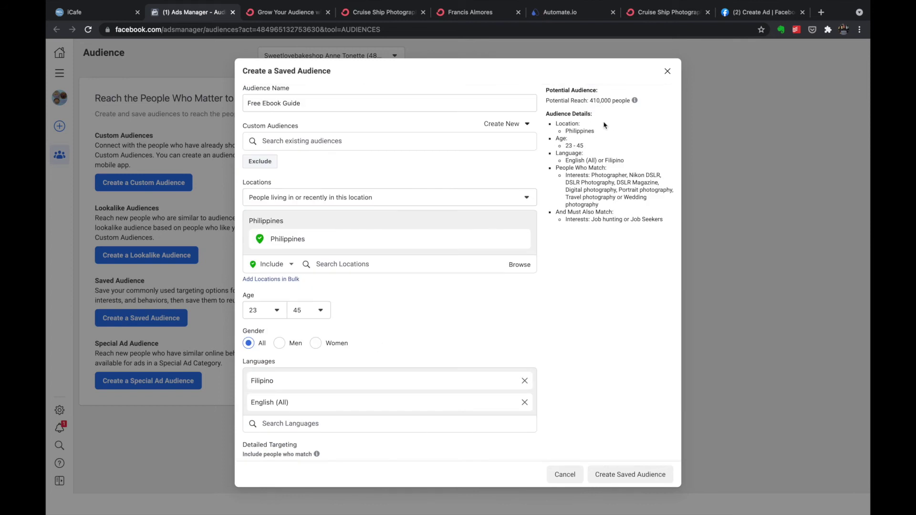
pyautogui.scroll(-6, 454, 296)
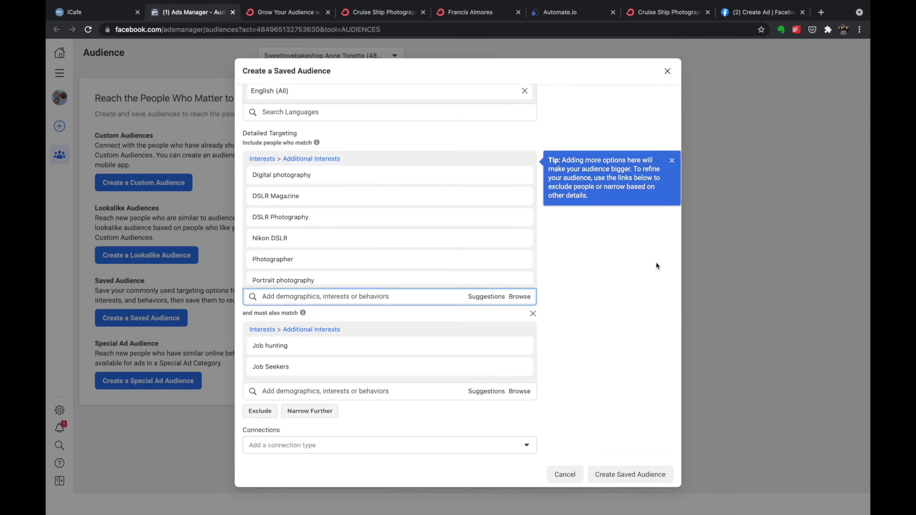
# Step: Dismiss the targeting tip, create the "Free Ebook Guide" saved audience and dismiss the notice about expiring audiences
pyautogui.click(672, 162)
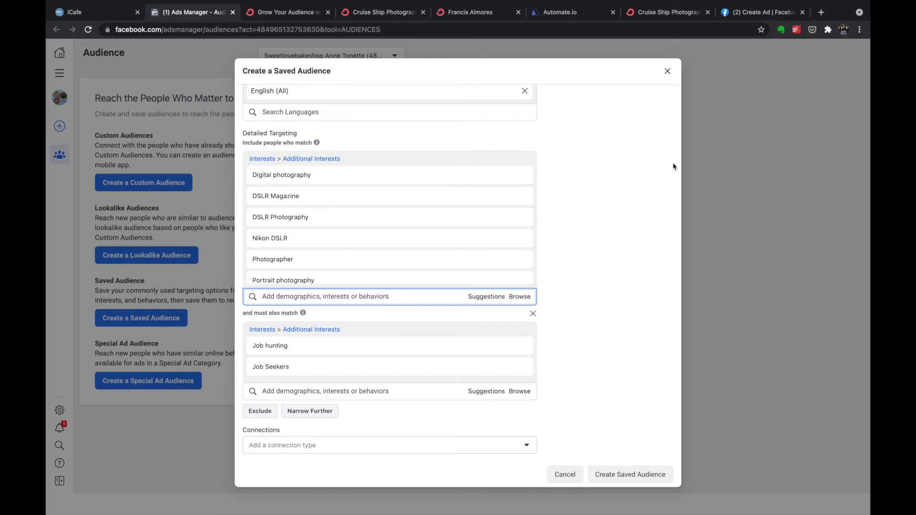
pyautogui.click(624, 478)
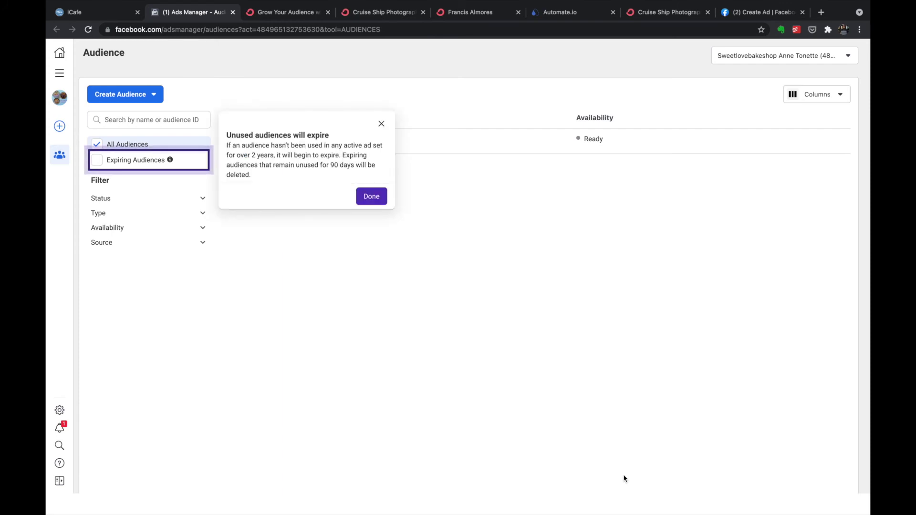
pyautogui.click(379, 203)
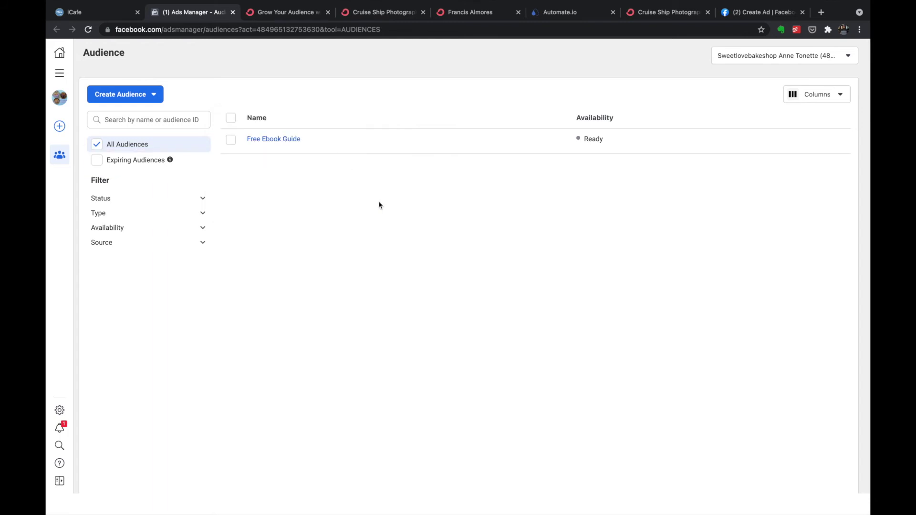
# Step: Return to the Boost Post page and choose the "Free Ebook Guide" audience for the ad
pyautogui.click(762, 13)
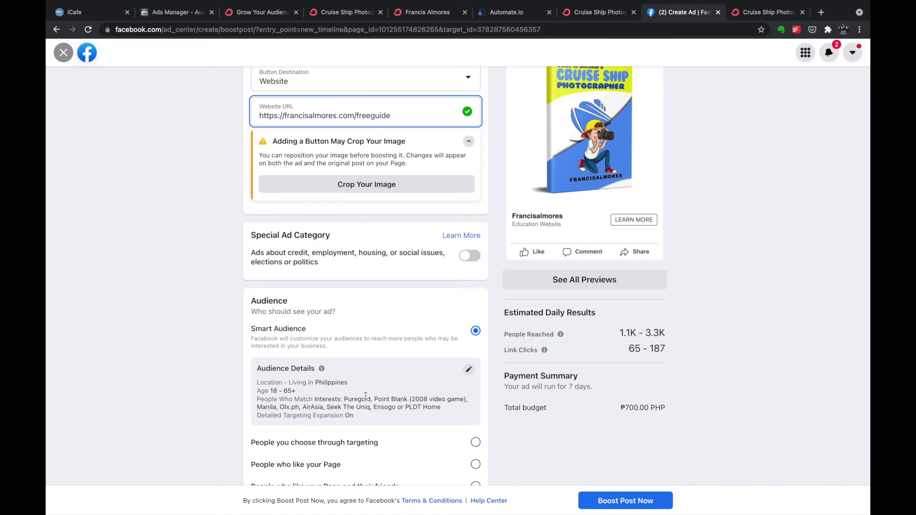
pyautogui.scroll(-3, 365, 395)
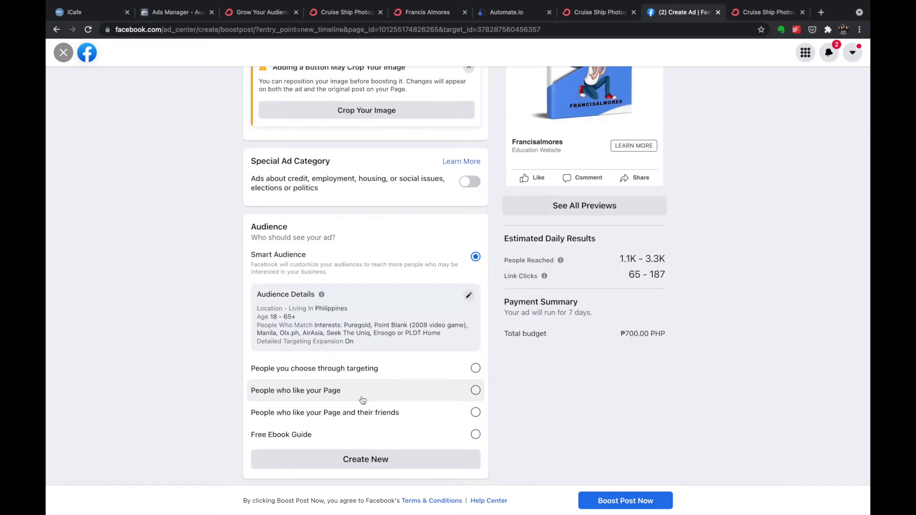
pyautogui.scroll(-3, 375, 403)
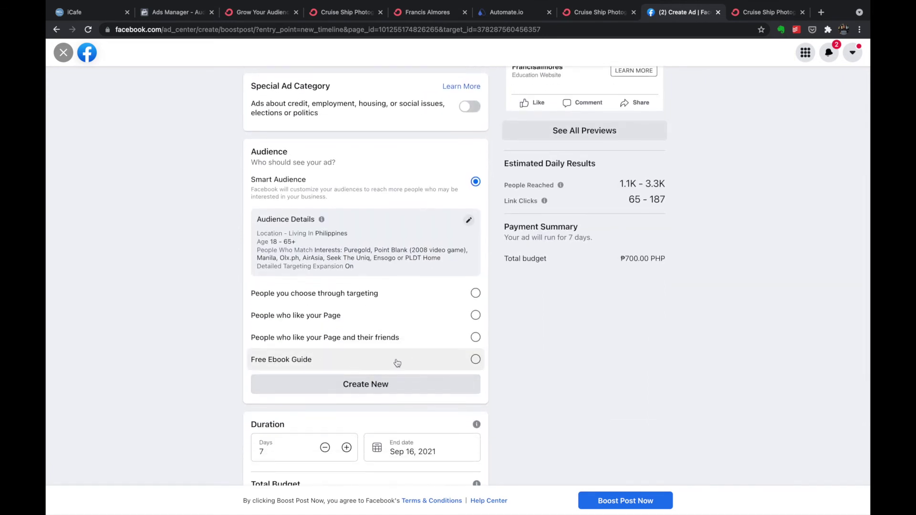
pyautogui.click(476, 361)
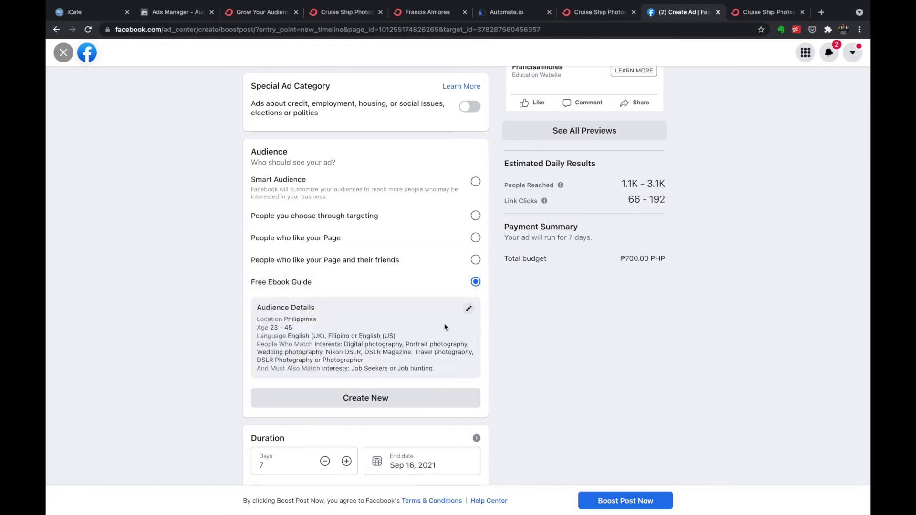
# Step: Set the boost's end date to Sep 30, 2021 and raise its total budget to ₱1,500
pyautogui.scroll(-5, 447, 323)
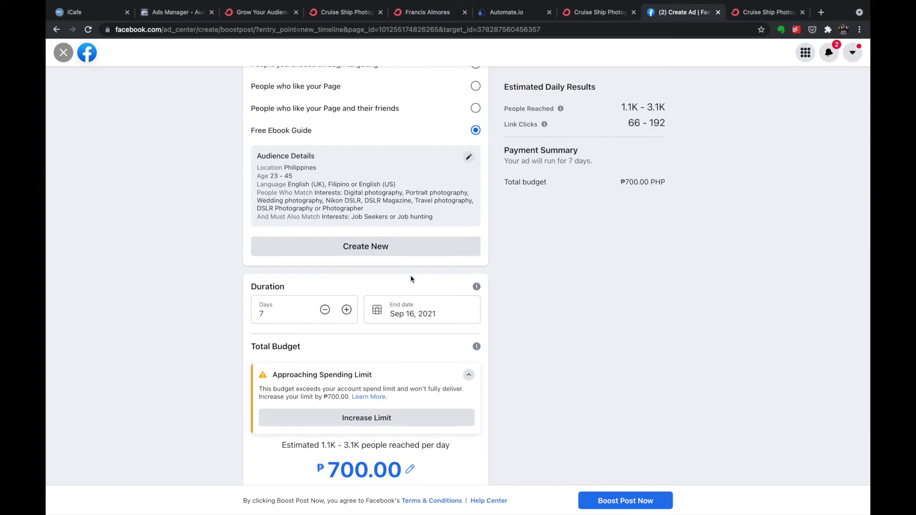
pyautogui.scroll(-4, 404, 274)
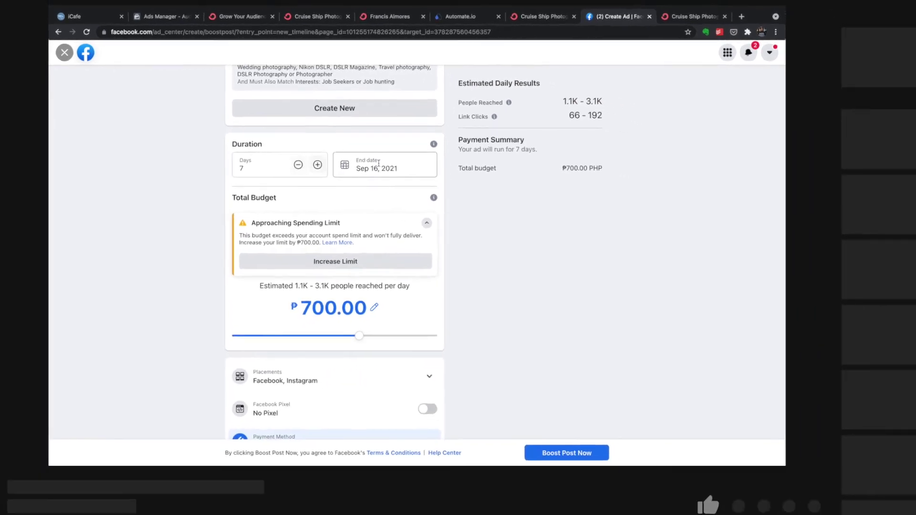
pyautogui.click(414, 176)
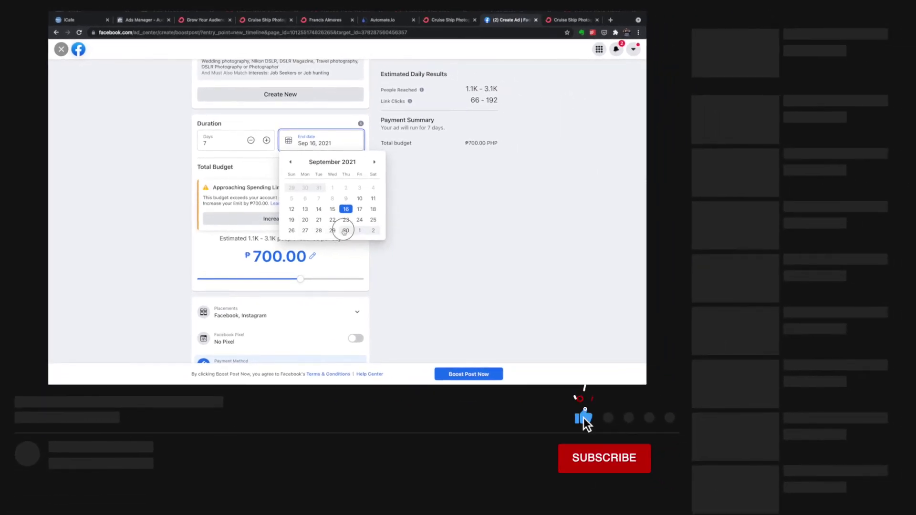
pyautogui.click(346, 231)
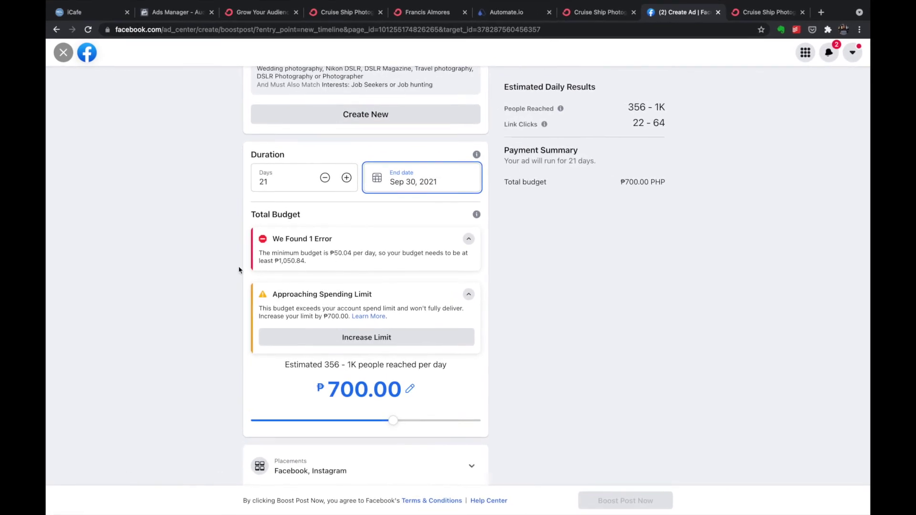
pyautogui.scroll(-1, 358, 250)
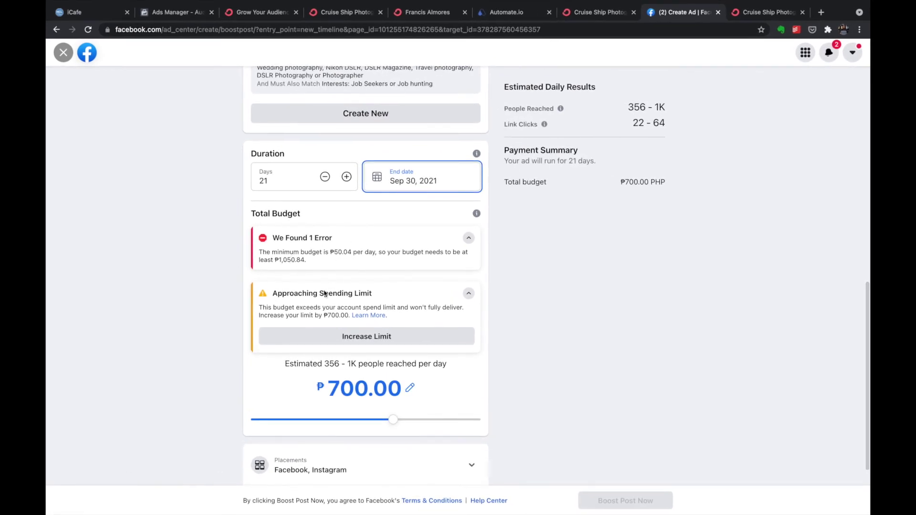
pyautogui.moveTo(394, 419); pyautogui.dragTo(432, 419)
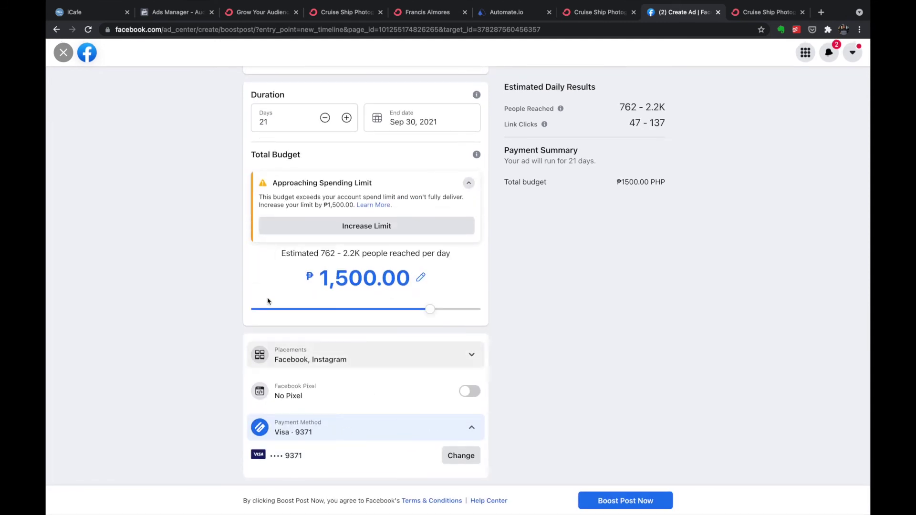
# Step: Remove Instagram from the ad placements so that only Facebook stays selected
pyautogui.click(461, 355)
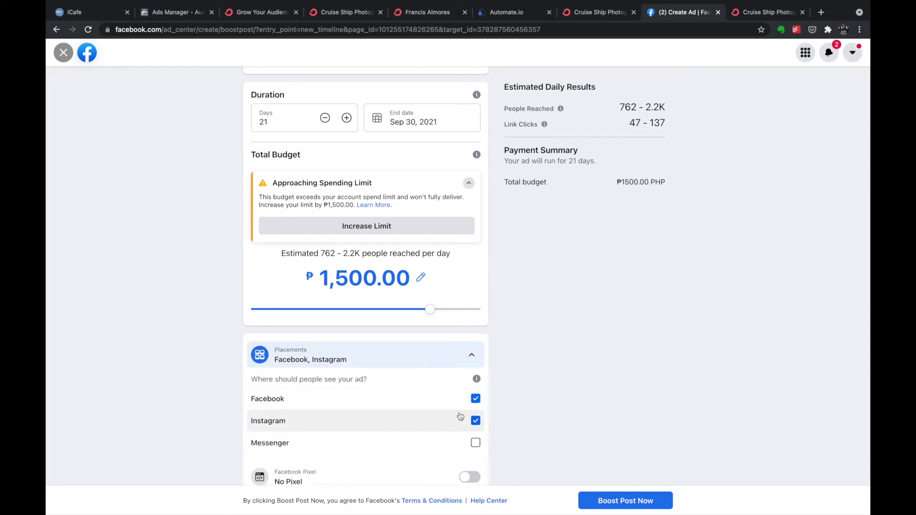
pyautogui.click(474, 422)
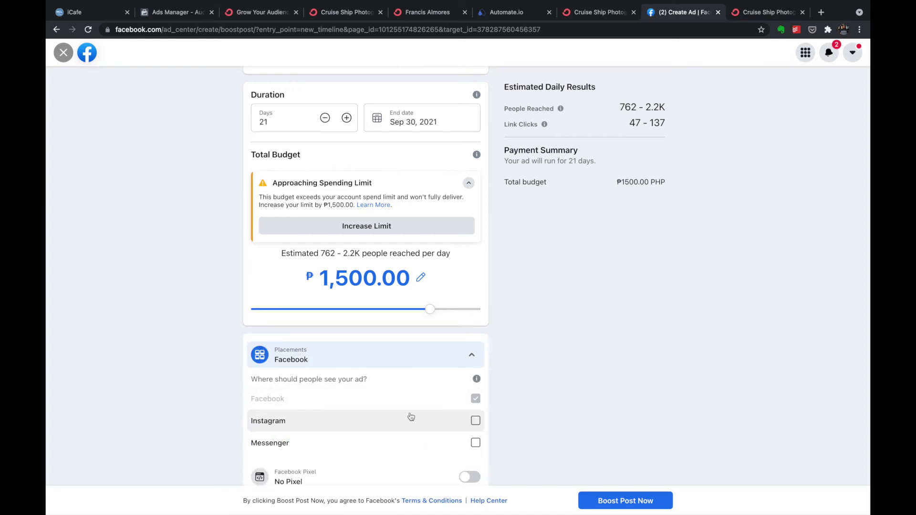
# Step: View the available payment methods for the ad and close the dialog without changing the current card
pyautogui.scroll(-2, 411, 416)
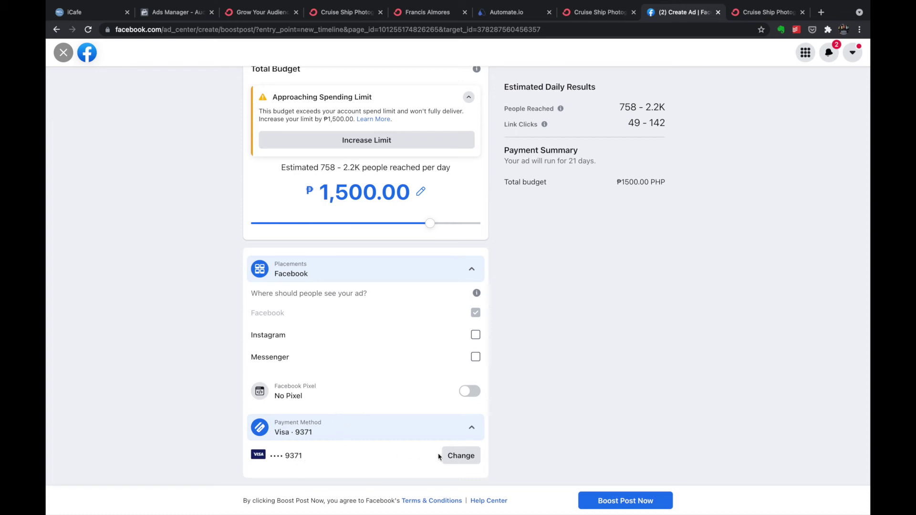
pyautogui.click(453, 457)
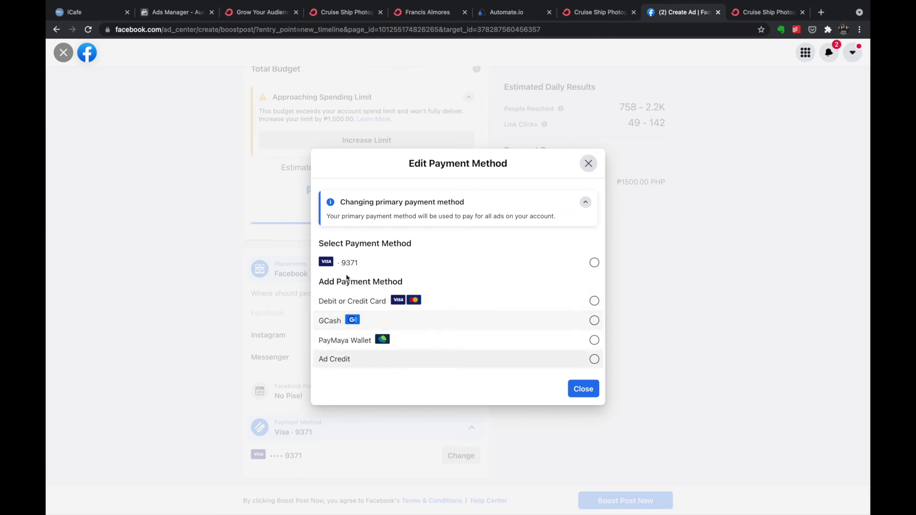
pyautogui.click(588, 164)
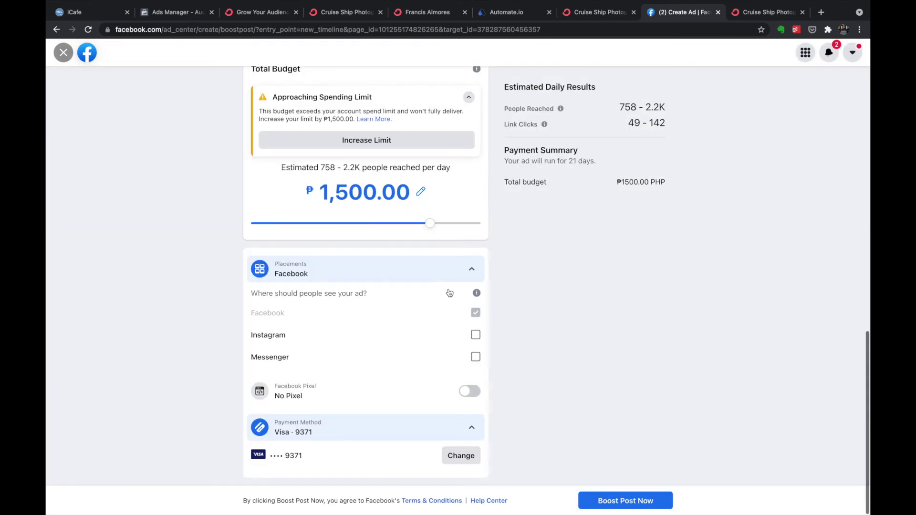
# Step: Examine all previews of the boosted post, including the desktop and mobile news feed versions, and close them
pyautogui.scroll(15, 385, 338)
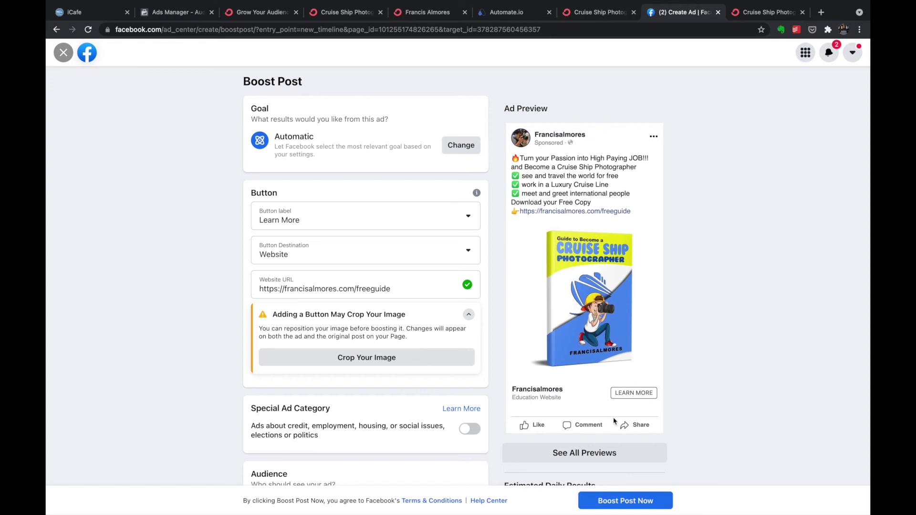
pyautogui.scroll(-1, 588, 454)
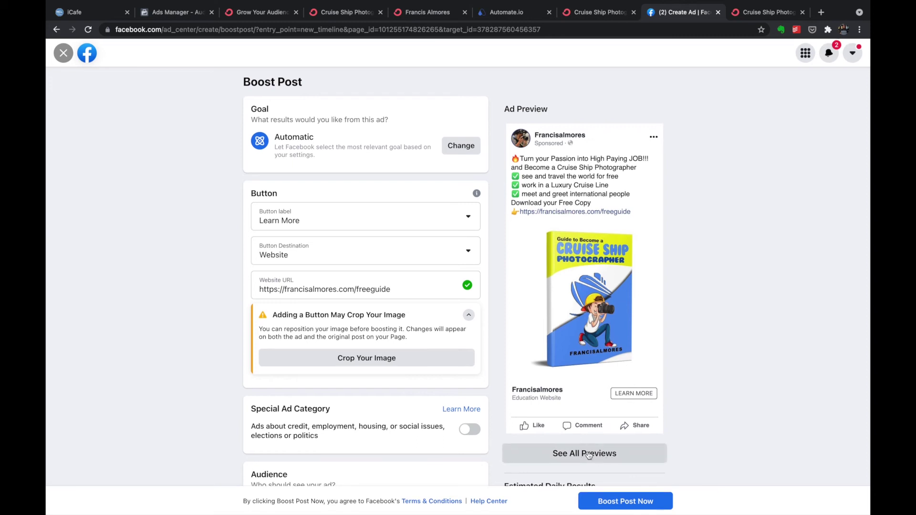
pyautogui.click(589, 456)
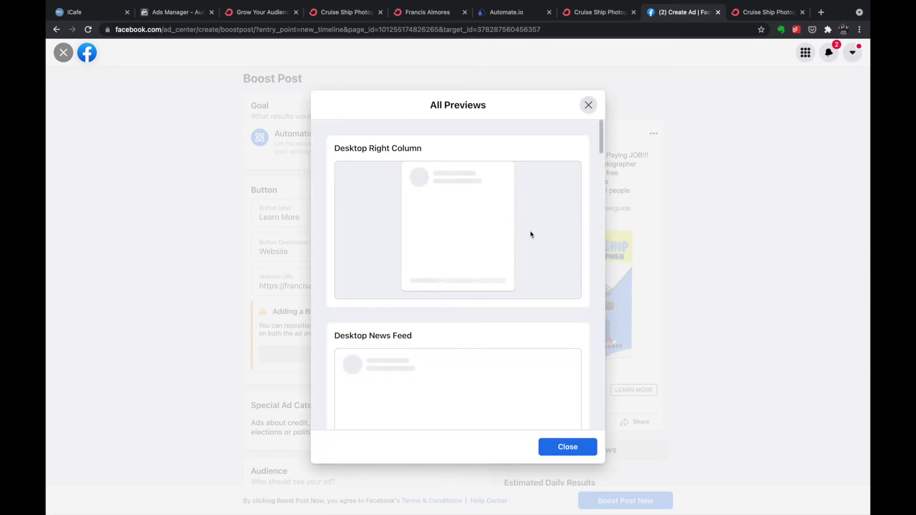
pyautogui.scroll(-5, 513, 301)
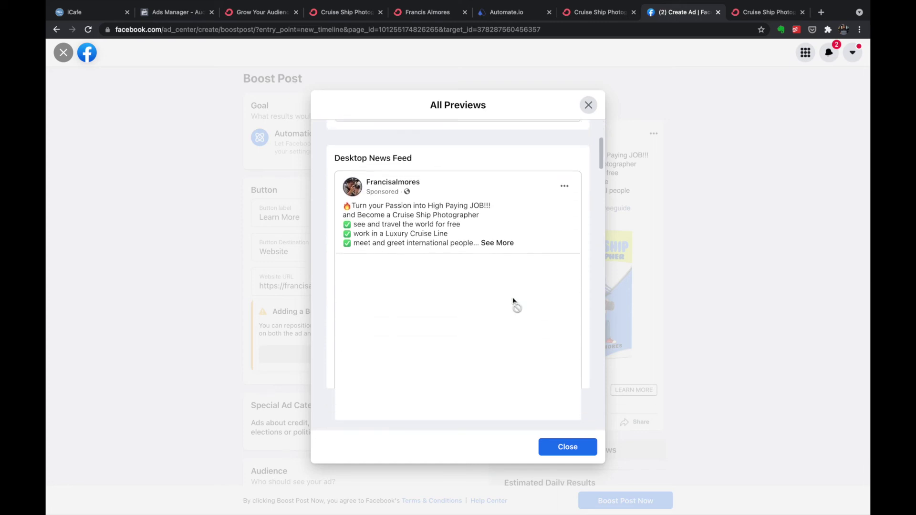
pyautogui.scroll(-3, 514, 301)
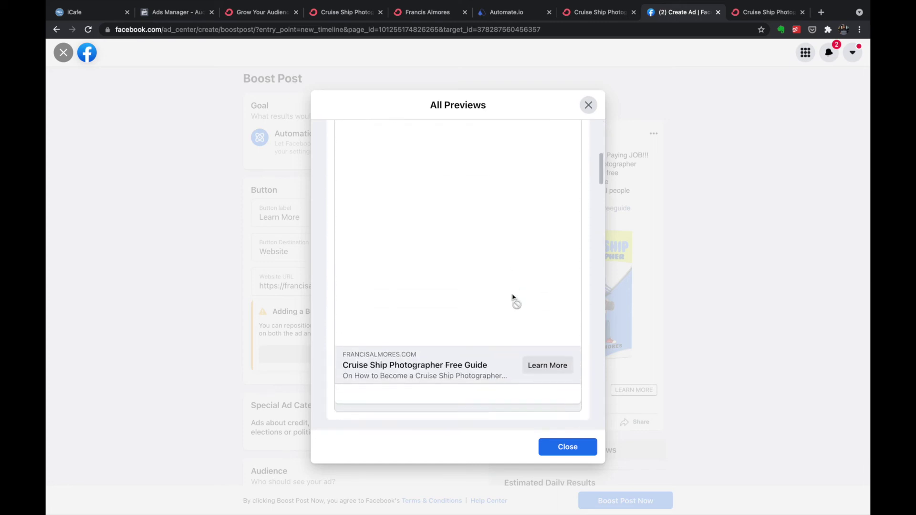
pyautogui.scroll(-5, 513, 298)
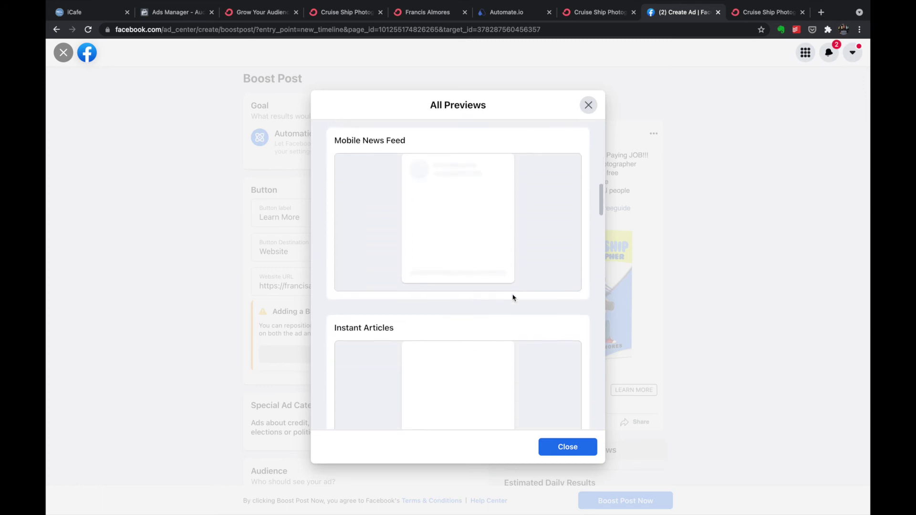
pyautogui.scroll(8, 513, 298)
pyautogui.scroll(3, 514, 297)
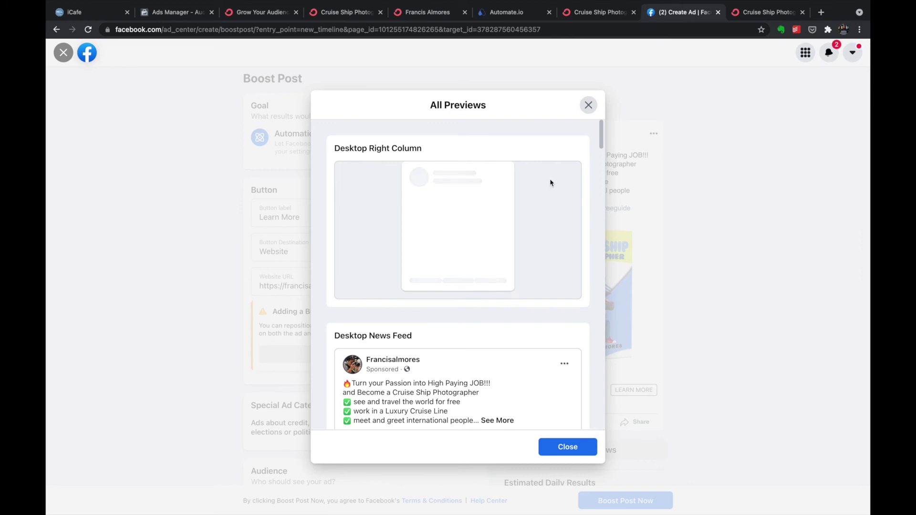
pyautogui.scroll(-6, 529, 296)
pyautogui.scroll(-5, 533, 296)
pyautogui.scroll(9, 530, 295)
pyautogui.scroll(8, 530, 296)
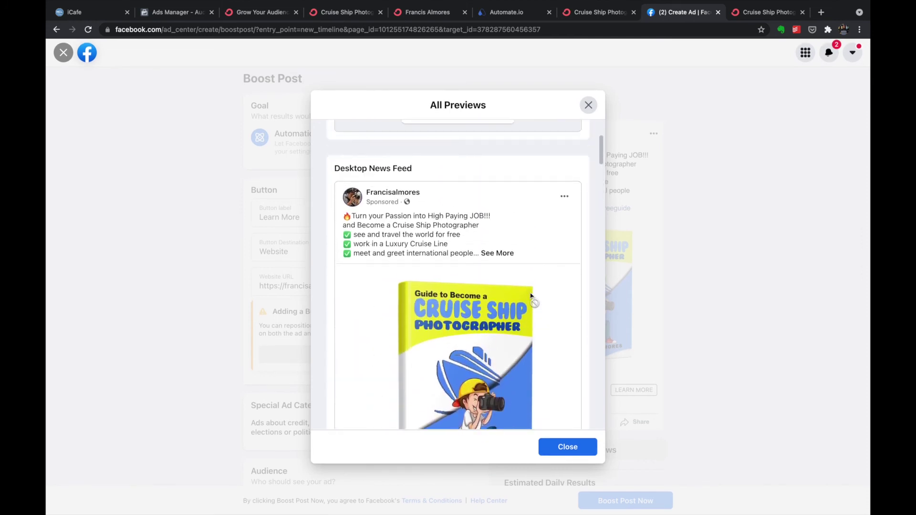
pyautogui.scroll(-5, 532, 299)
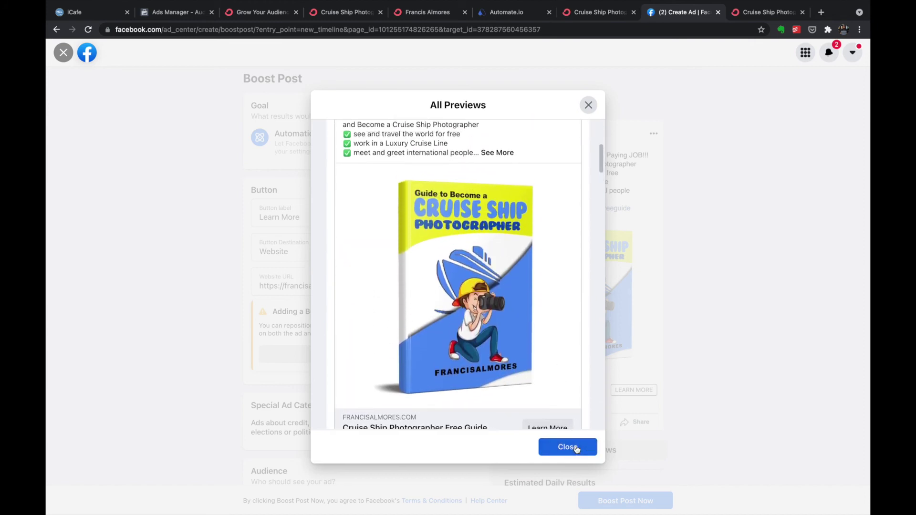
pyautogui.click(575, 444)
# Step: Review the boost's audience, duration, total budget, placement and button settings
pyautogui.scroll(-3, 450, 274)
pyautogui.scroll(-9, 451, 275)
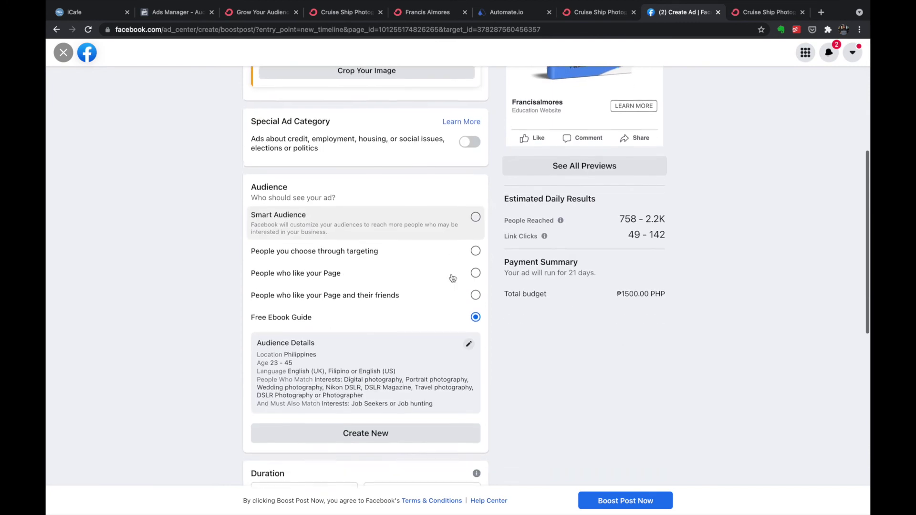
pyautogui.scroll(-4, 451, 277)
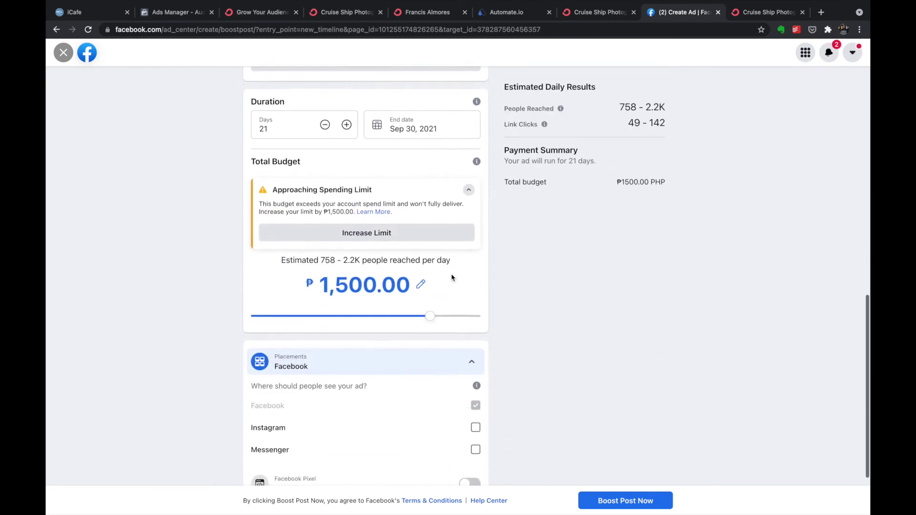
pyautogui.scroll(7, 452, 278)
pyautogui.scroll(5, 452, 278)
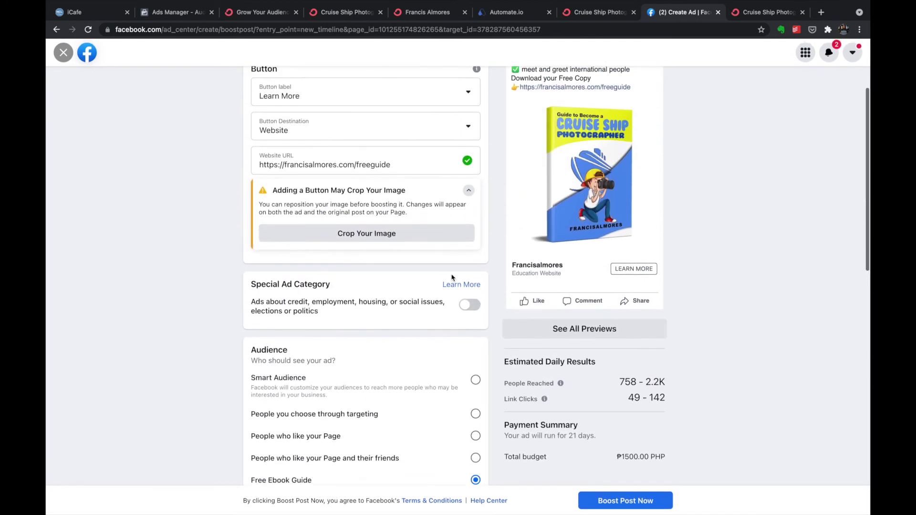
# Step: Submit the boosted post for publishing and go to Ad Center to view the new ad's entry
pyautogui.scroll(-6, 451, 275)
pyautogui.scroll(-1, 451, 275)
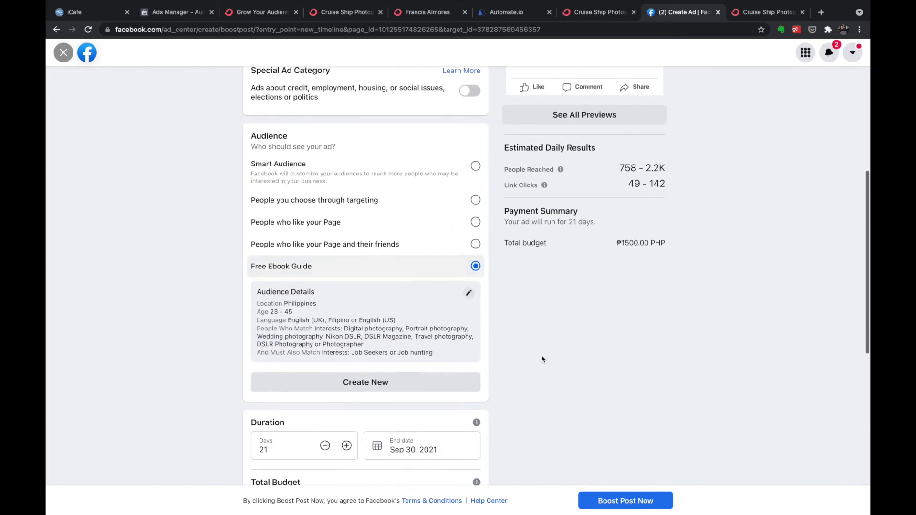
pyautogui.click(625, 501)
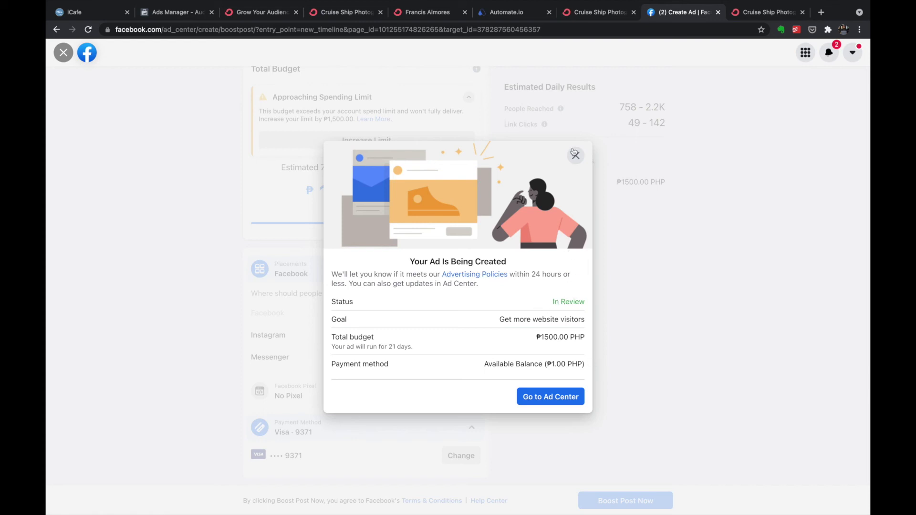
pyautogui.click(569, 406)
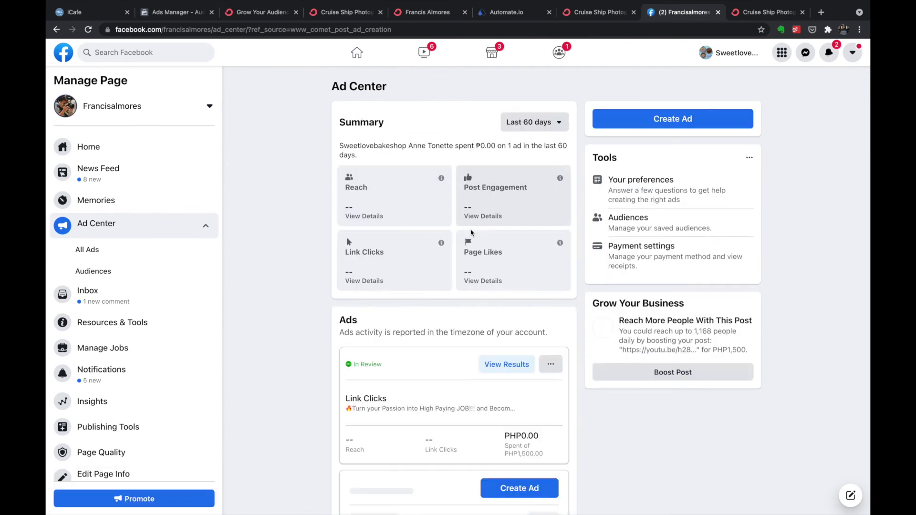
pyautogui.scroll(-3, 470, 232)
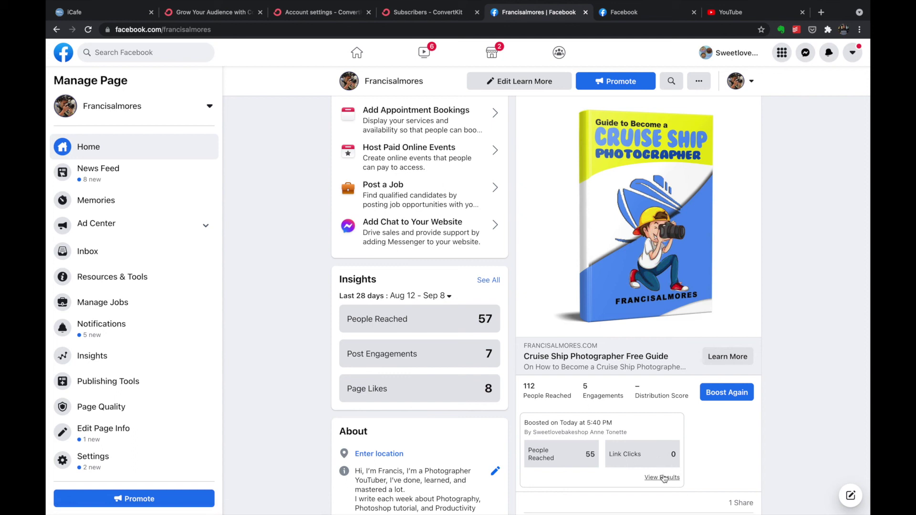
# Step: Open the results of the boosted Cruise Ship Photographer post and review its performance, audience chart and audience details
pyautogui.click(663, 478)
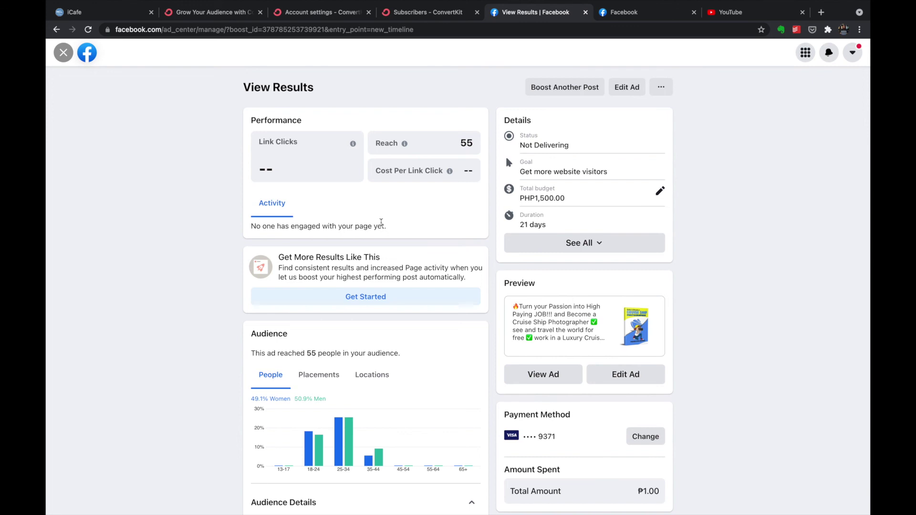
pyautogui.scroll(-2, 401, 257)
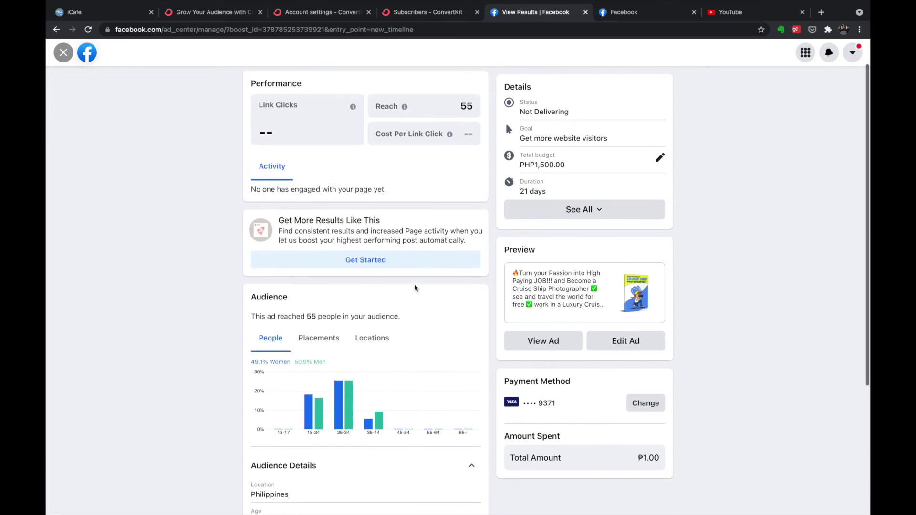
pyautogui.scroll(-5, 414, 288)
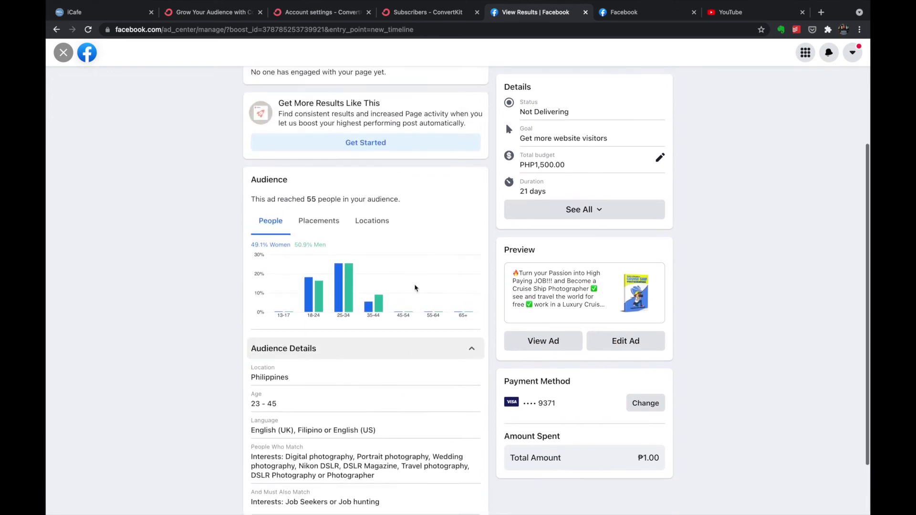
pyautogui.scroll(-1, 415, 287)
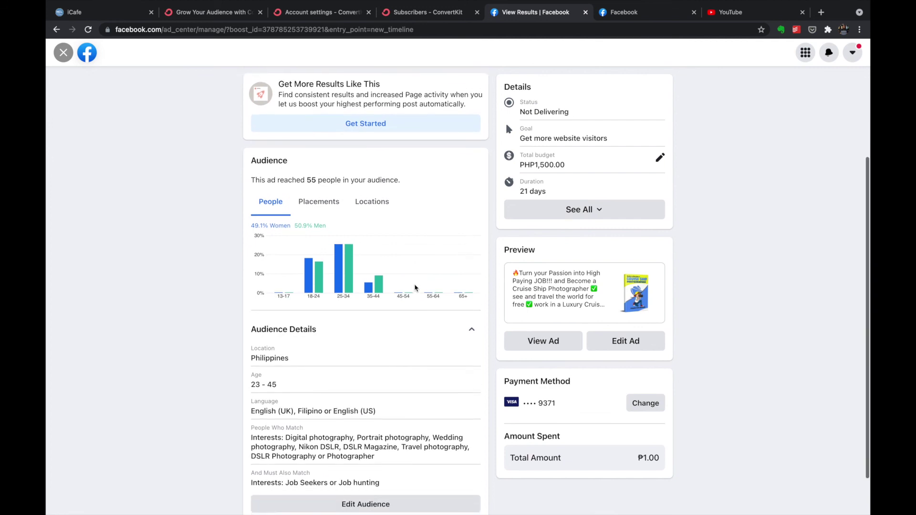
pyautogui.scroll(-1, 414, 287)
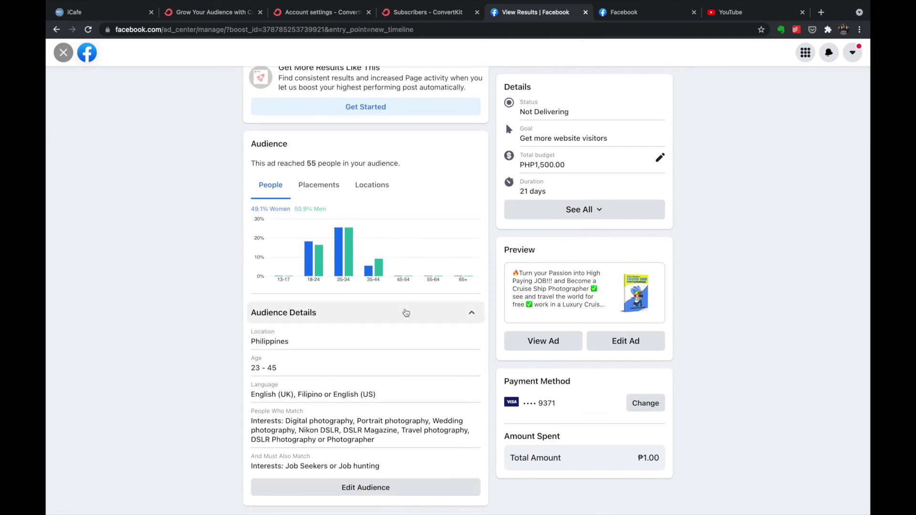
pyautogui.scroll(4, 406, 312)
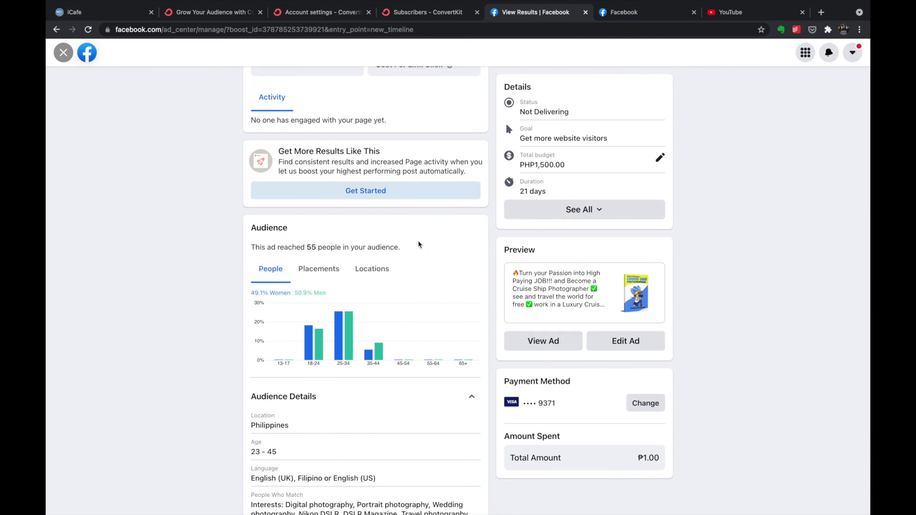
# Step: View the full preview of the boosted ad from its results page and close it
pyautogui.click(541, 344)
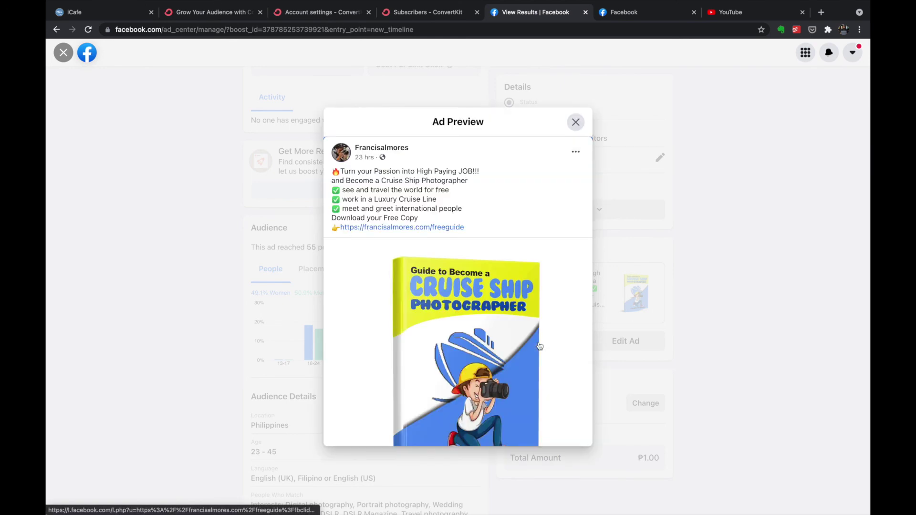
pyautogui.scroll(-5, 539, 346)
pyautogui.scroll(5, 540, 286)
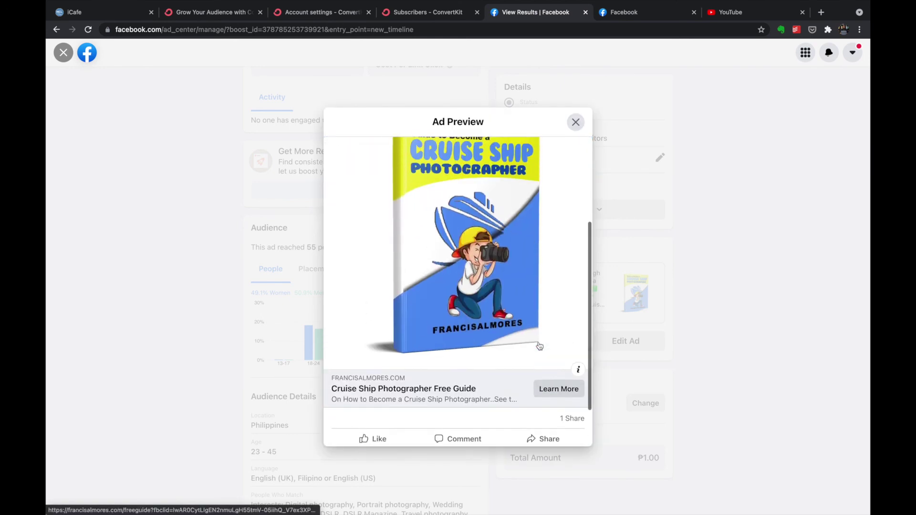
pyautogui.click(576, 122)
pyautogui.scroll(3, 430, 238)
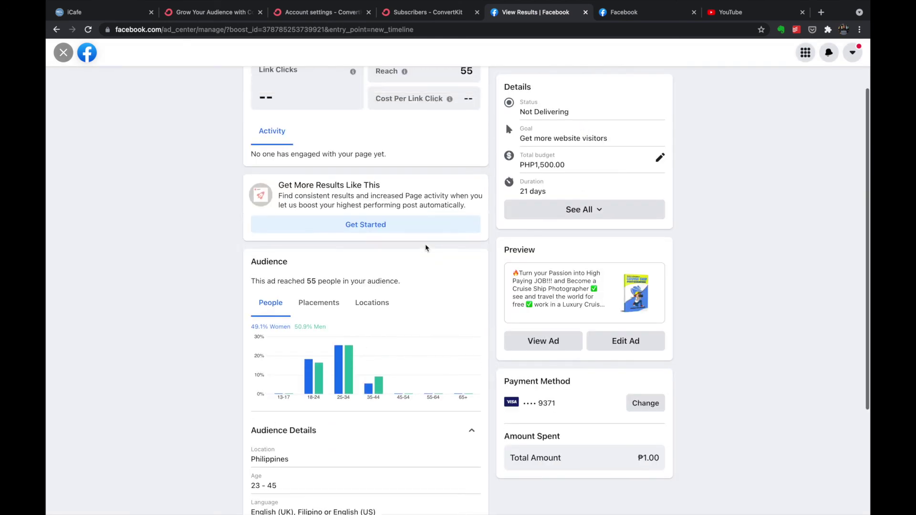
# Step: Return to the Facebook page and examine the pinned Cruise Ship Photographer post with its reach, engagement and boost summary
pyautogui.hscroll(-5, 425, 244)
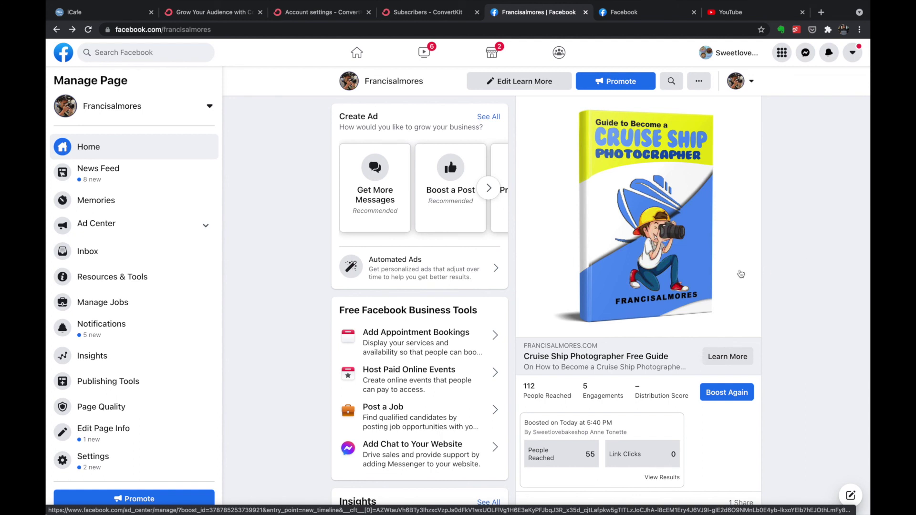
pyautogui.scroll(2, 620, 258)
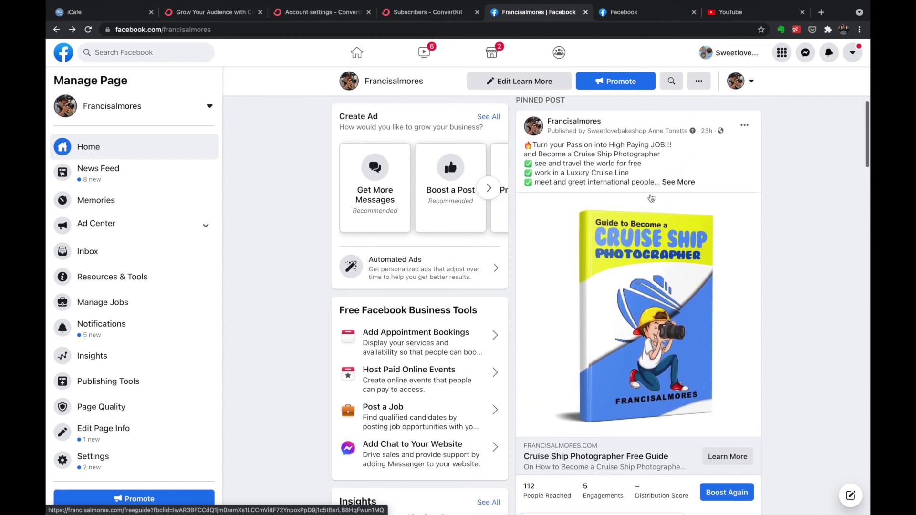
pyautogui.scroll(-1, 631, 263)
pyautogui.scroll(-1, 631, 264)
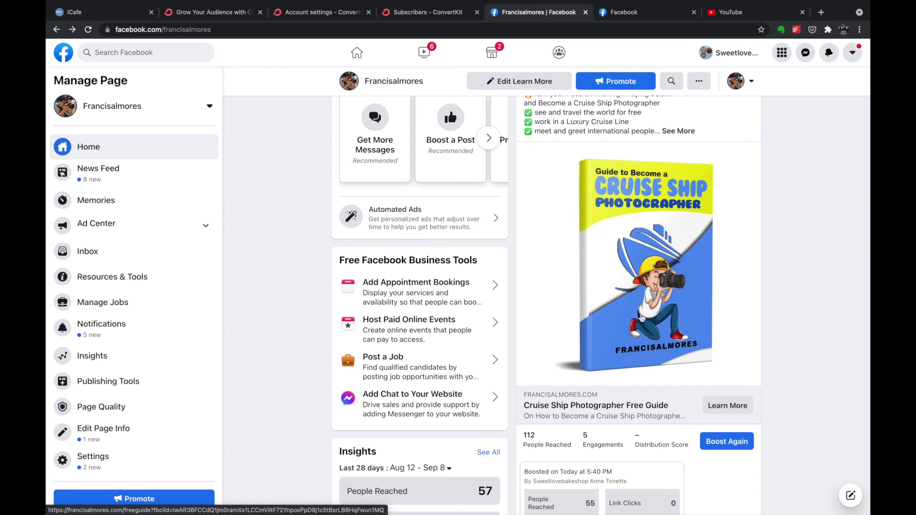
pyautogui.scroll(-1, 638, 324)
pyautogui.scroll(-1, 638, 324)
pyautogui.scroll(3, 638, 324)
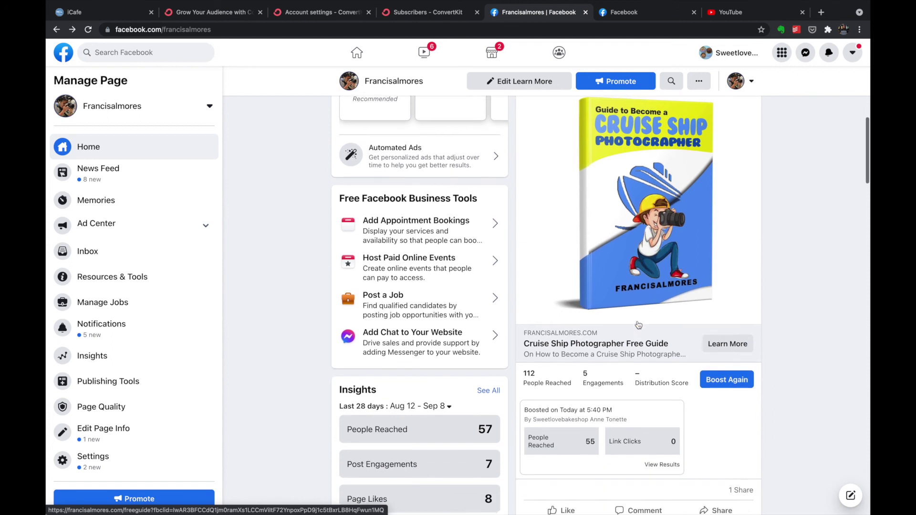
pyautogui.scroll(-1, 638, 325)
pyautogui.scroll(-1, 638, 324)
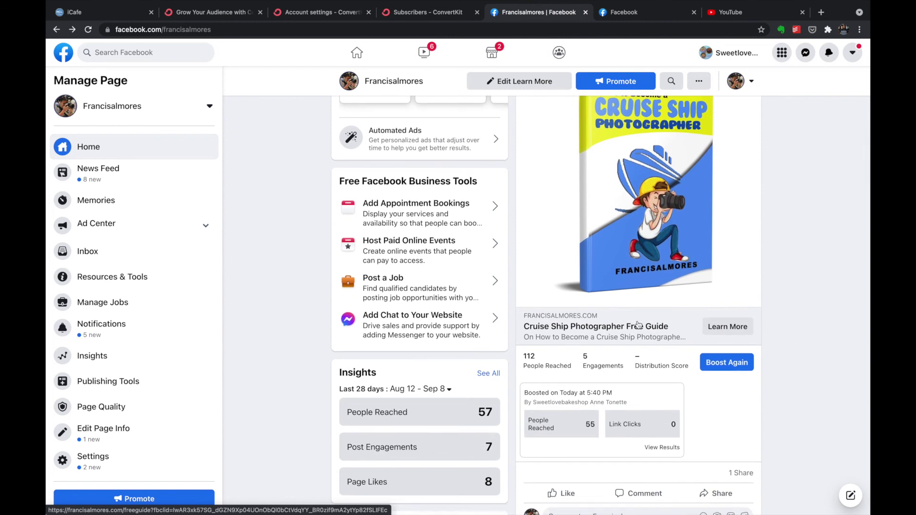
pyautogui.scroll(2, 638, 324)
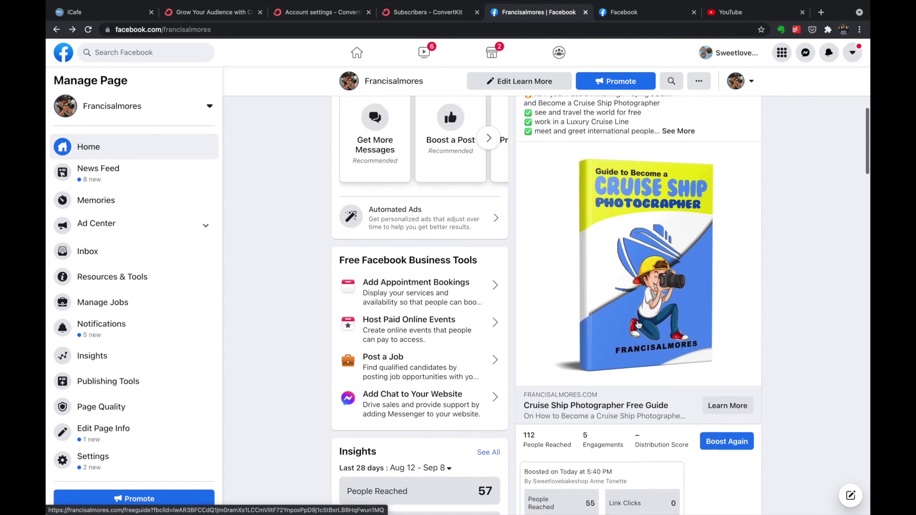
pyautogui.scroll(-1, 629, 350)
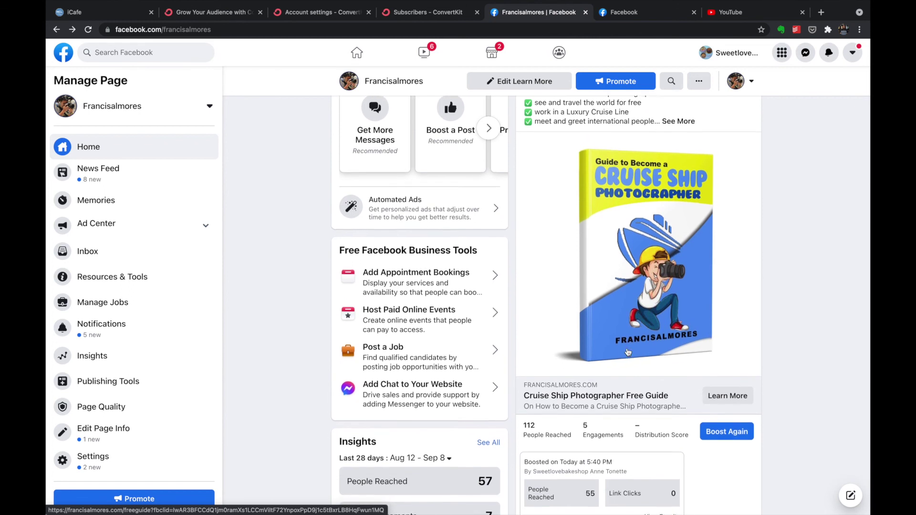
pyautogui.scroll(-1, 628, 352)
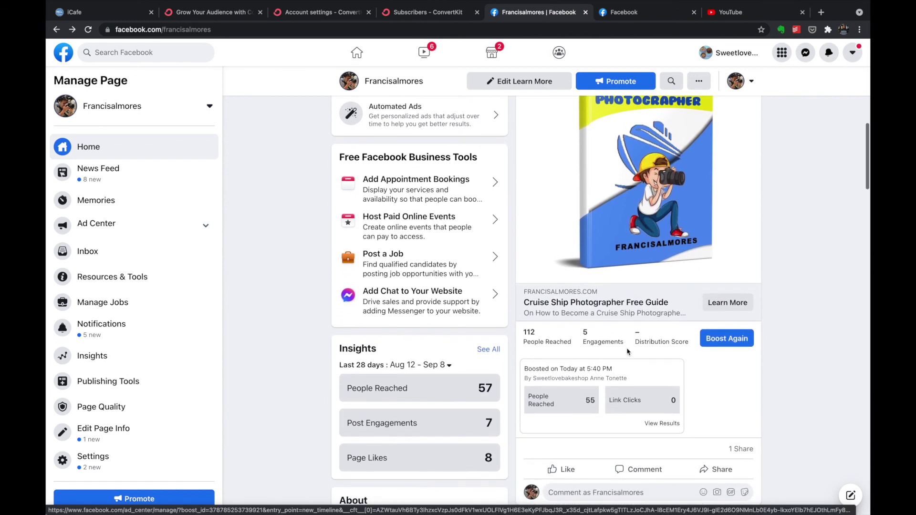
pyautogui.scroll(1, 628, 352)
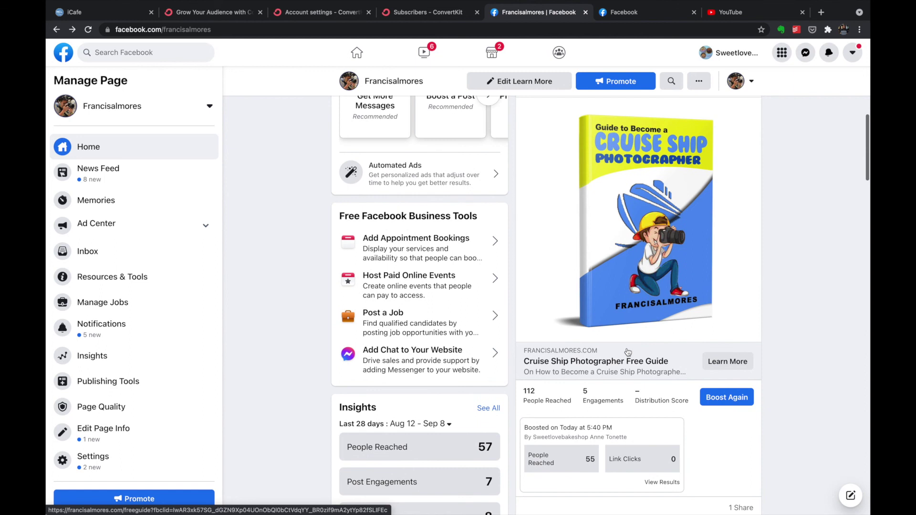
pyautogui.scroll(1, 627, 352)
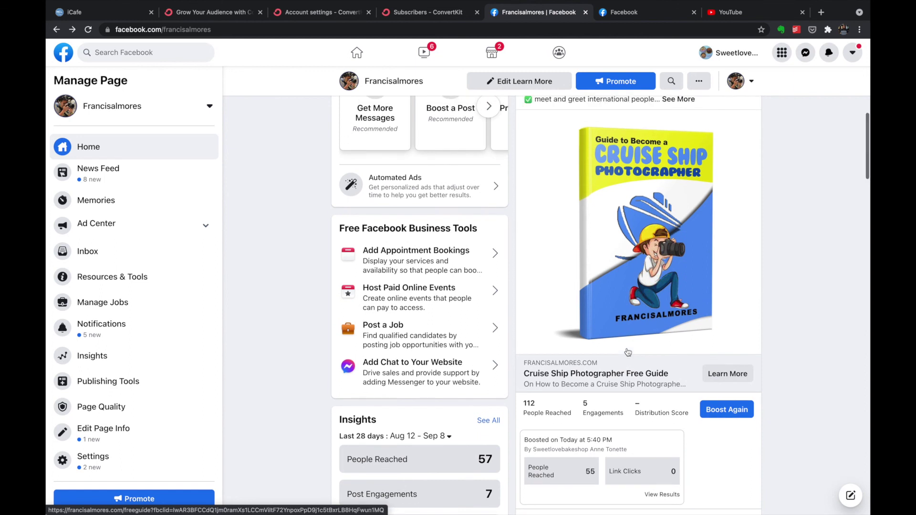